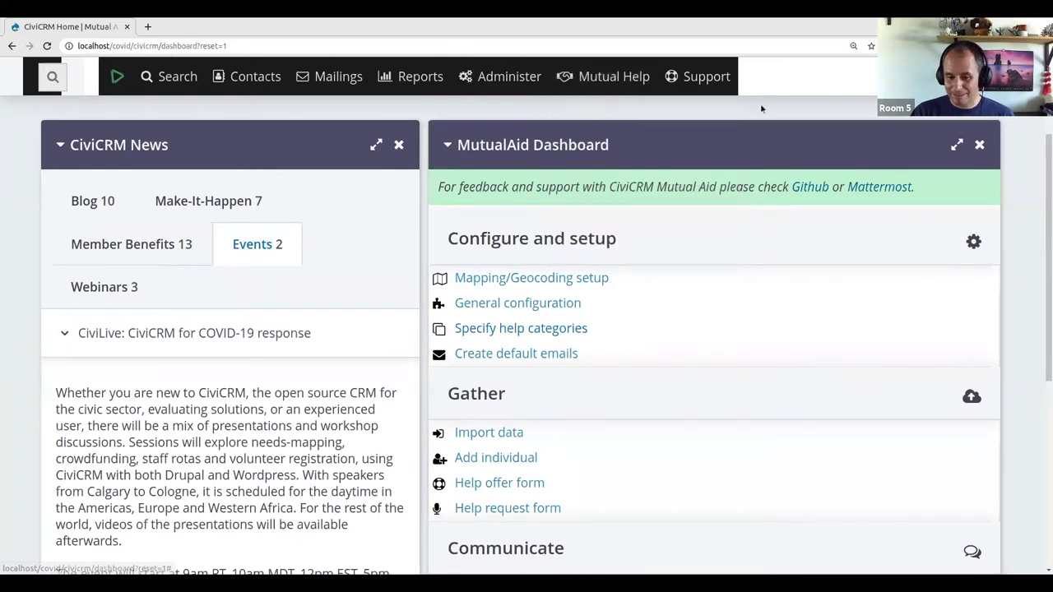
Scroll the Mutual Aid home dashboard and point to the Administer menu's submenus.
{"action": "scroll", "coordinate": [751, 190], "scroll_direction": "up", "scroll_amount": 1}
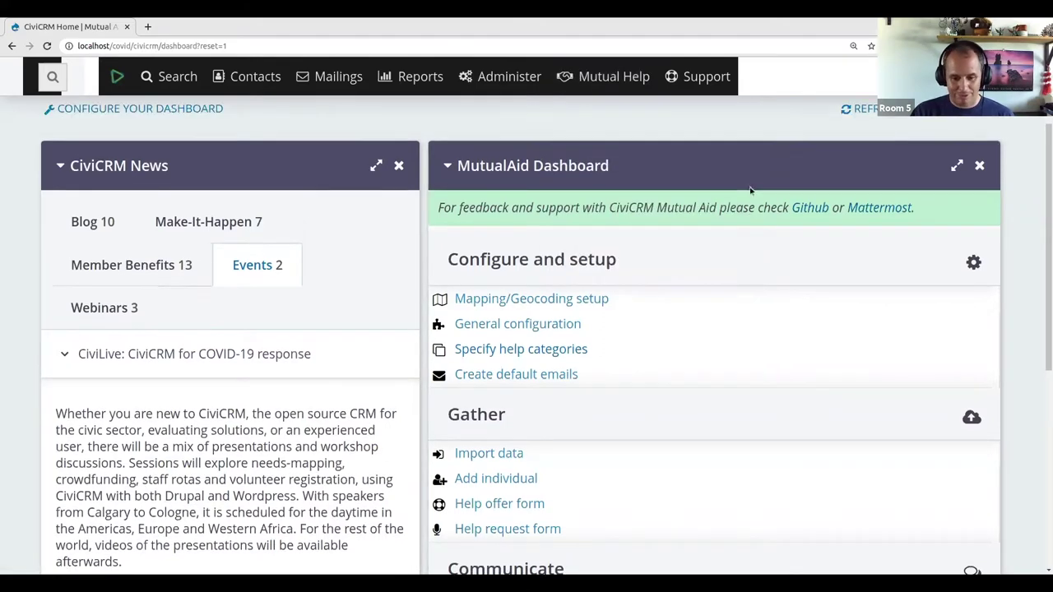
{"action": "scroll", "coordinate": [749, 189], "scroll_direction": "up", "scroll_amount": 1}
{"action": "scroll", "coordinate": [749, 188], "scroll_direction": "down", "scroll_amount": 2}
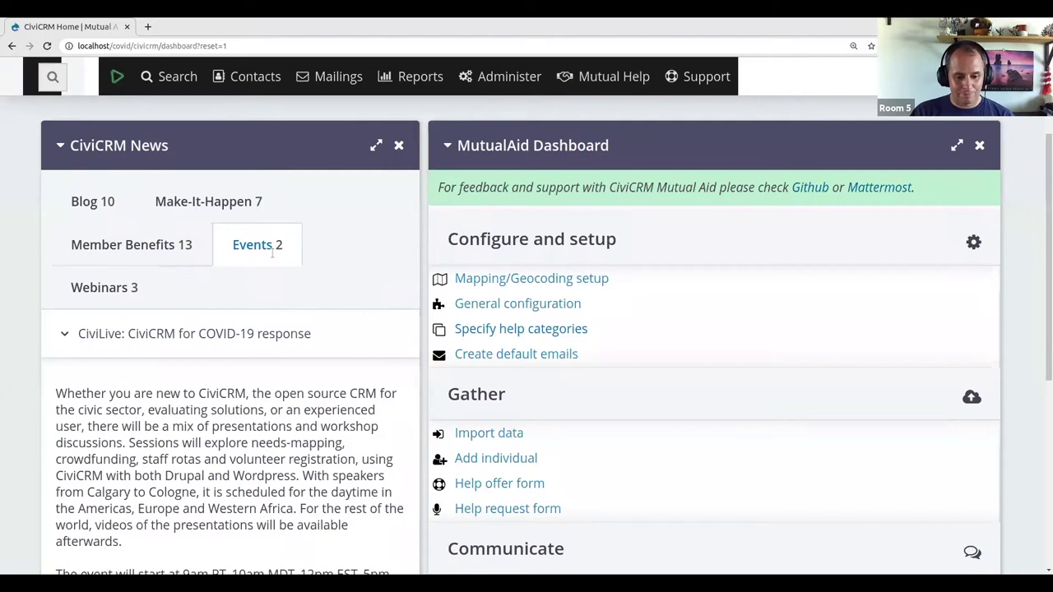
{"action": "scroll", "coordinate": [502, 243], "scroll_direction": "up", "scroll_amount": 2}
{"action": "scroll", "coordinate": [502, 242], "scroll_direction": "down", "scroll_amount": 1}
{"action": "mouse_move", "coordinate": [510, 76]}
{"action": "mouse_move", "coordinate": [529, 233]}
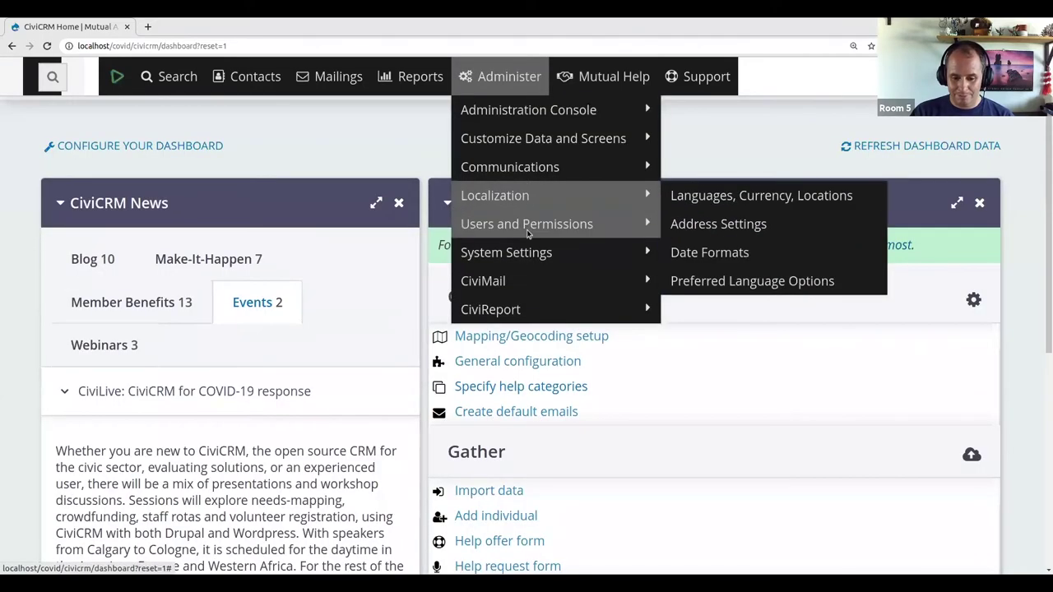
Go to Administer > System Settings > Extensions and scroll to the extensions table.
{"action": "mouse_move", "coordinate": [506, 252]}
{"action": "left_click", "coordinate": [732, 132]}
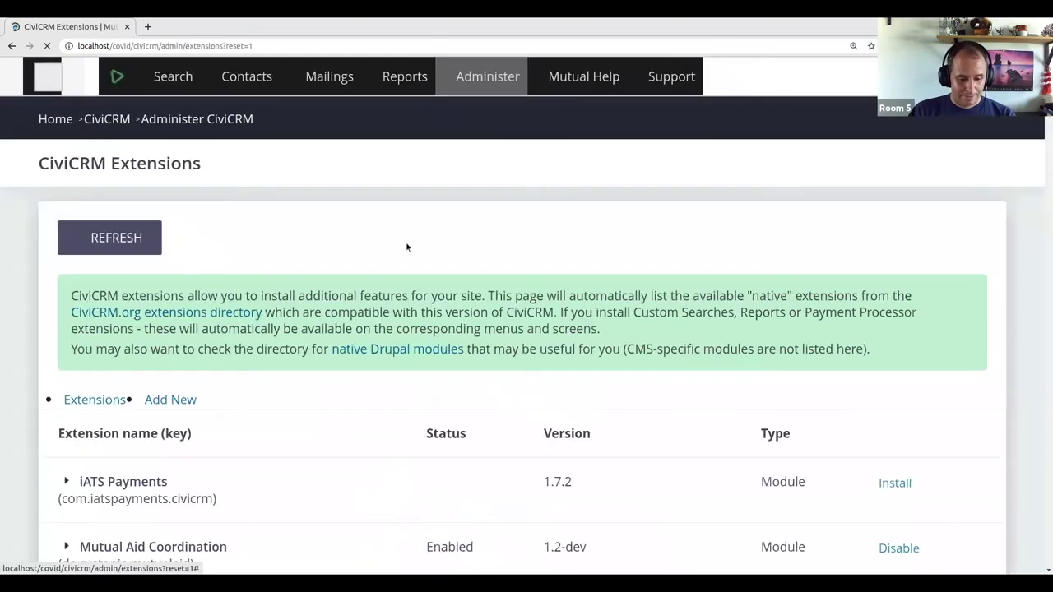
{"action": "scroll", "coordinate": [223, 298], "scroll_direction": "down", "scroll_amount": 4}
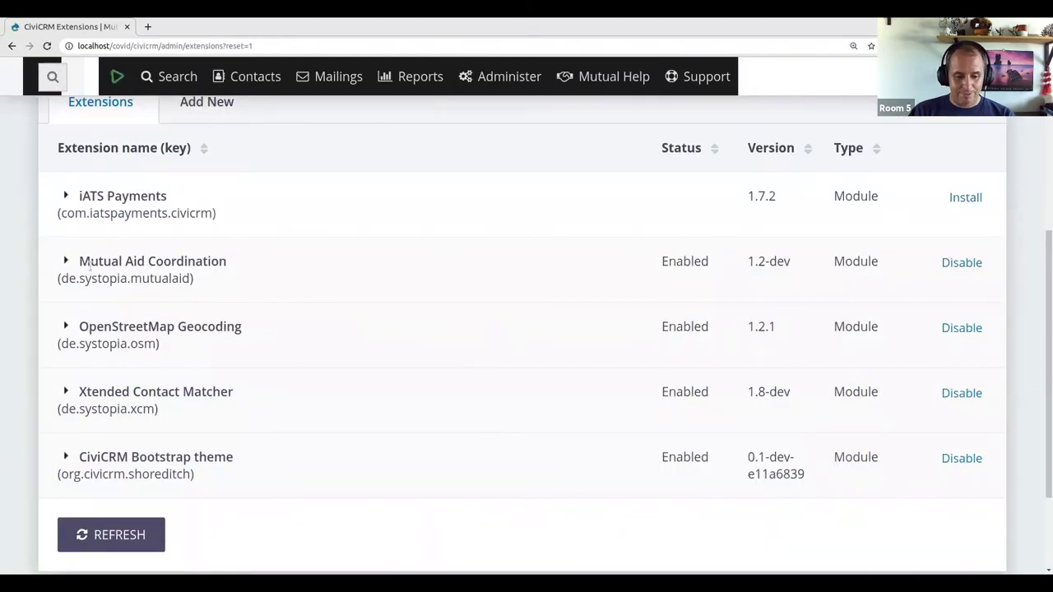
Highlight the Mutual Aid Coordination, Xtended Contact Matcher and OpenStreetMap Geocoding extension names.
{"action": "left_click_drag", "start_coordinate": [80, 261], "coordinate": [237, 264]}
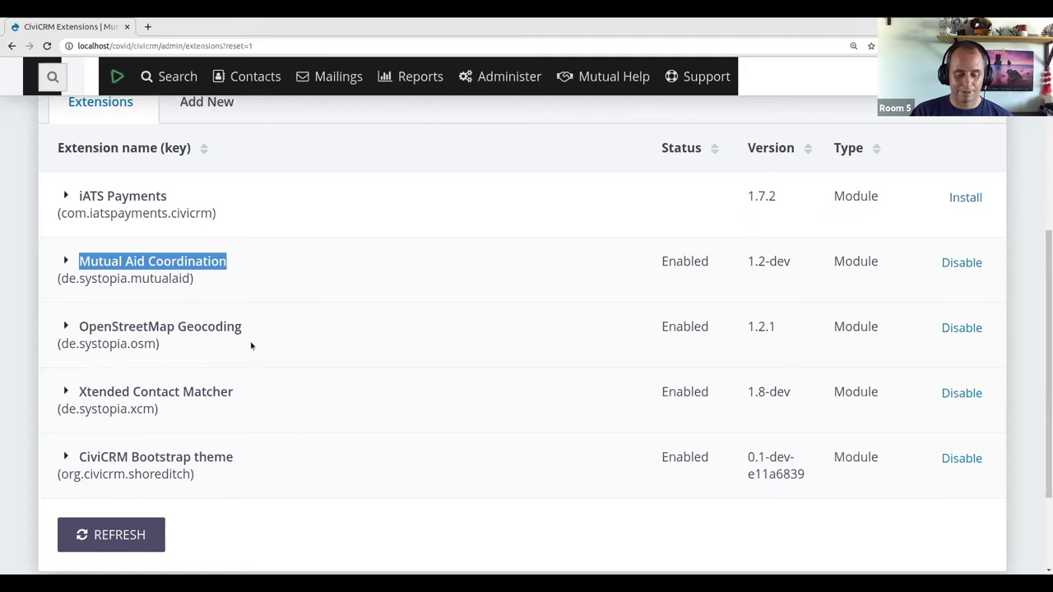
{"action": "left_click_drag", "start_coordinate": [78, 394], "coordinate": [250, 398]}
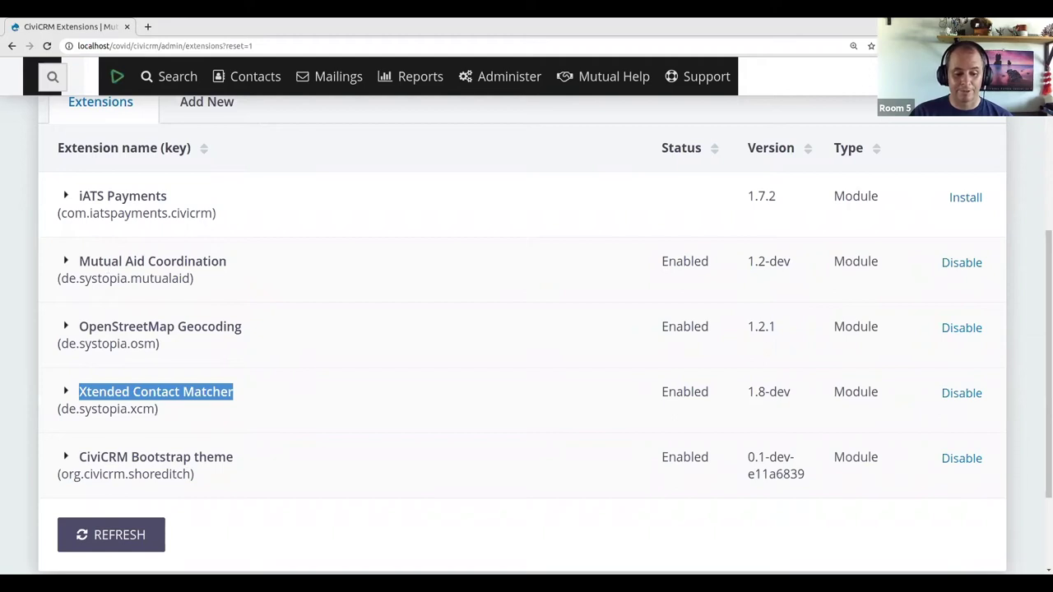
{"action": "left_click", "coordinate": [271, 403]}
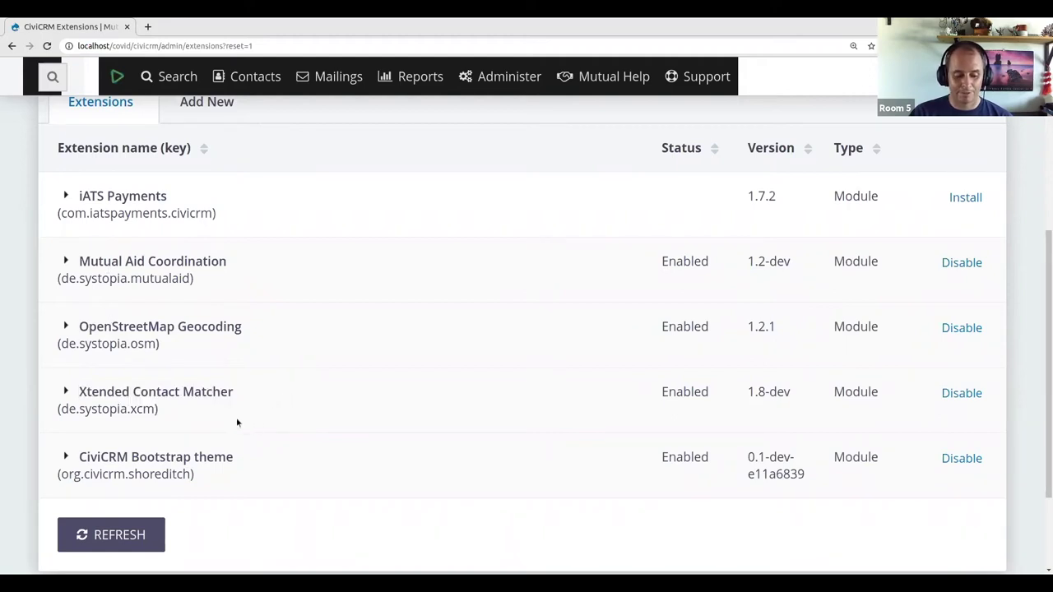
{"action": "left_click_drag", "start_coordinate": [79, 390], "coordinate": [249, 395]}
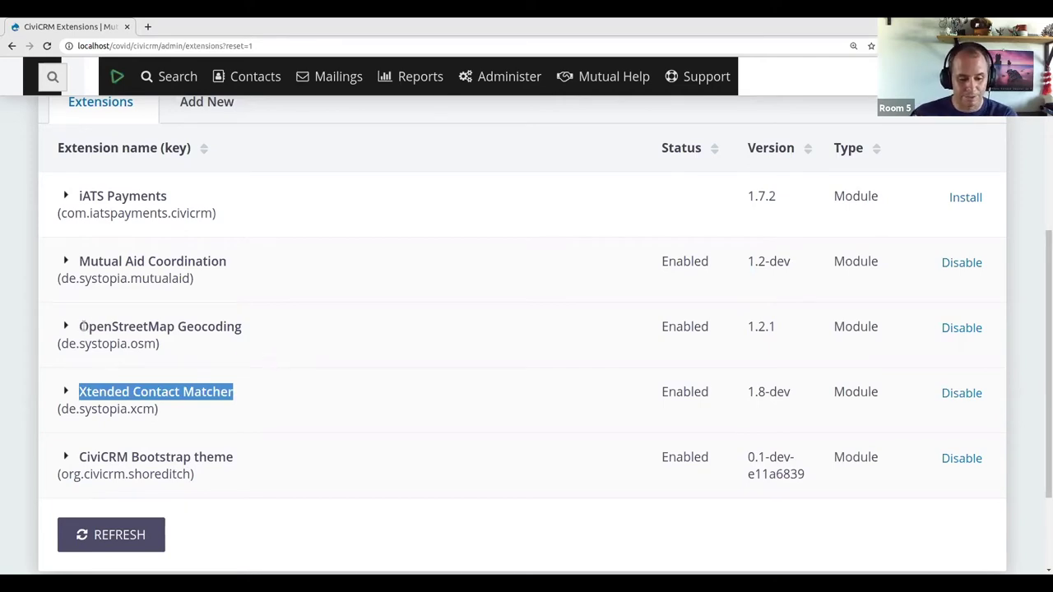
{"action": "left_click_drag", "start_coordinate": [83, 327], "coordinate": [332, 340]}
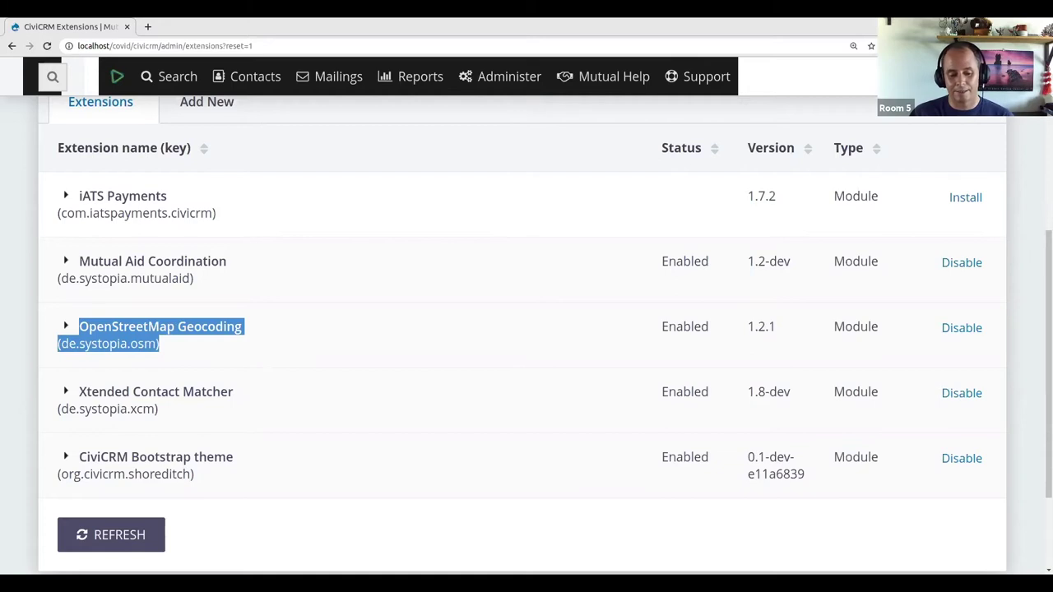
{"action": "left_click", "coordinate": [337, 331]}
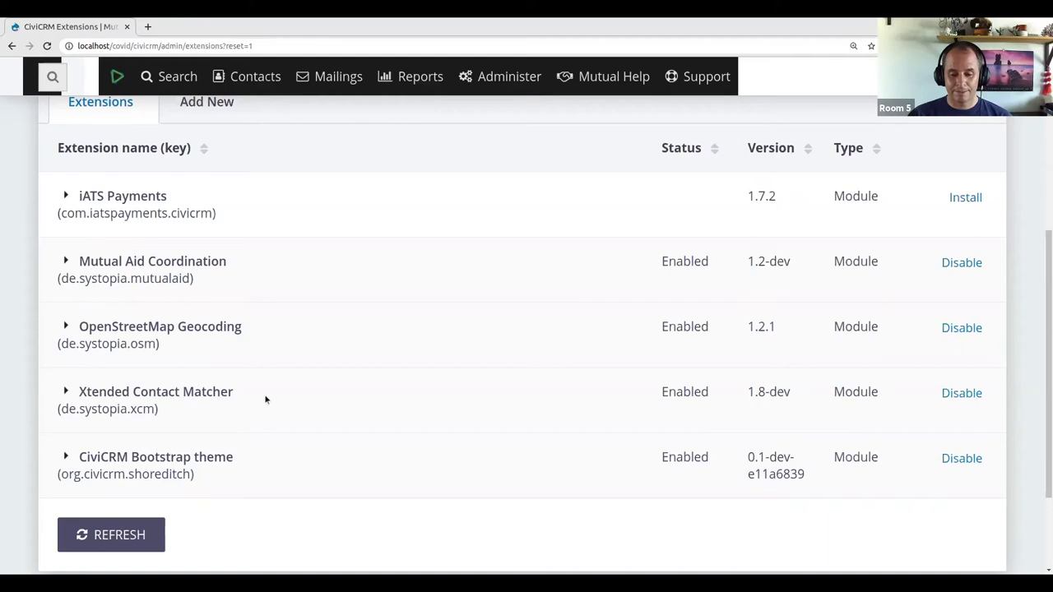
Reach the XCM contact-matcher settings from the Administration Console by finding 'xcm'.
{"action": "mouse_move", "coordinate": [525, 66]}
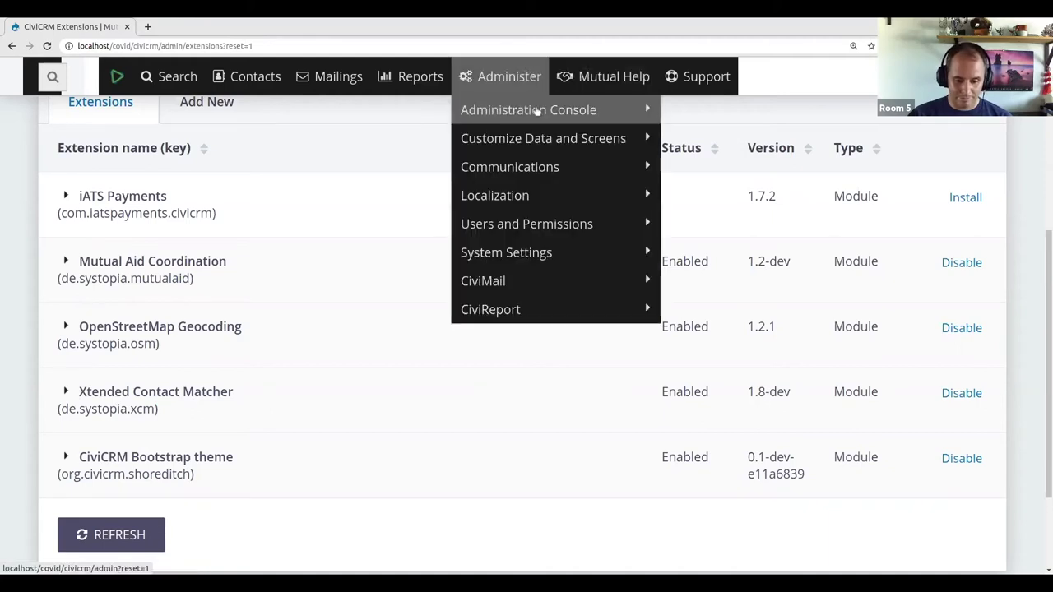
{"action": "left_click", "coordinate": [547, 118]}
{"action": "mouse_move", "coordinate": [653, 198]}
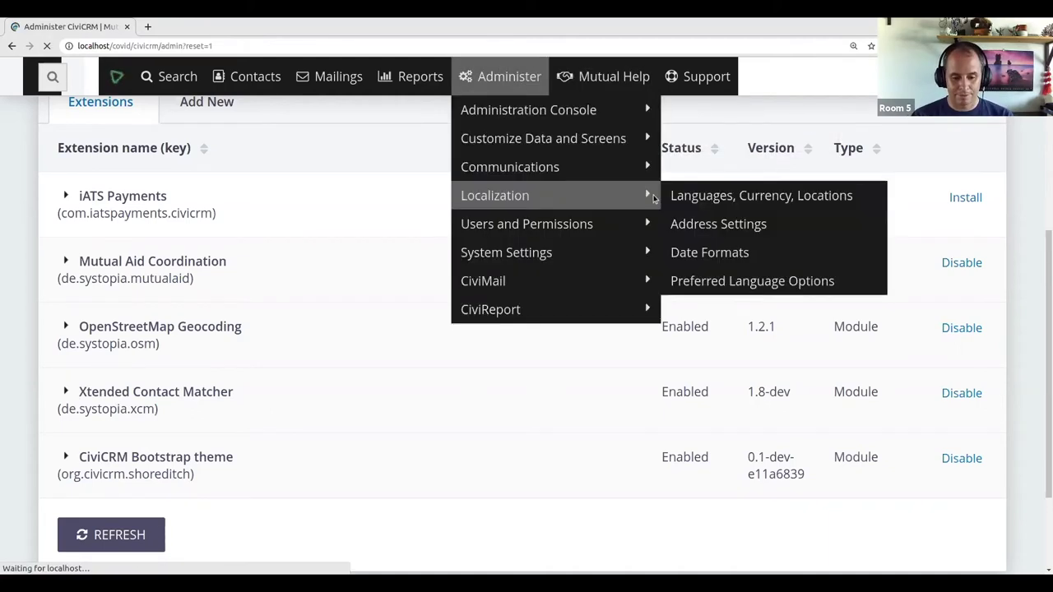
{"action": "key", "text": "ctrl+f"}
{"action": "type", "text": "xcm"}
{"action": "key", "text": "ctrl+Return"}
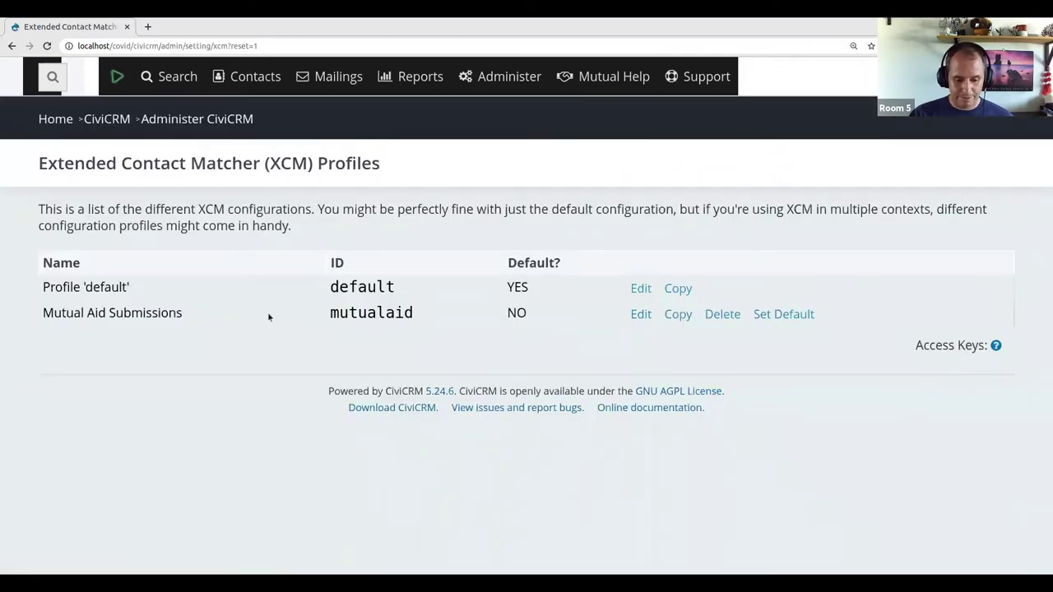
Edit the Mutual Aid Submissions matching profile.
{"action": "left_click_drag", "start_coordinate": [28, 313], "coordinate": [475, 322]}
{"action": "left_click", "coordinate": [475, 322]}
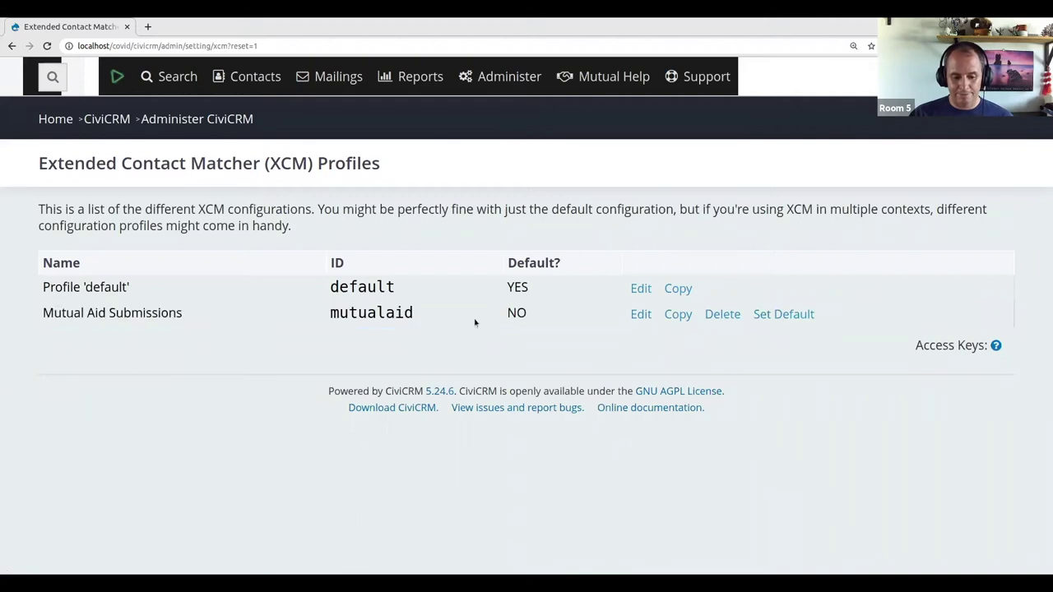
{"action": "left_click", "coordinate": [641, 315]}
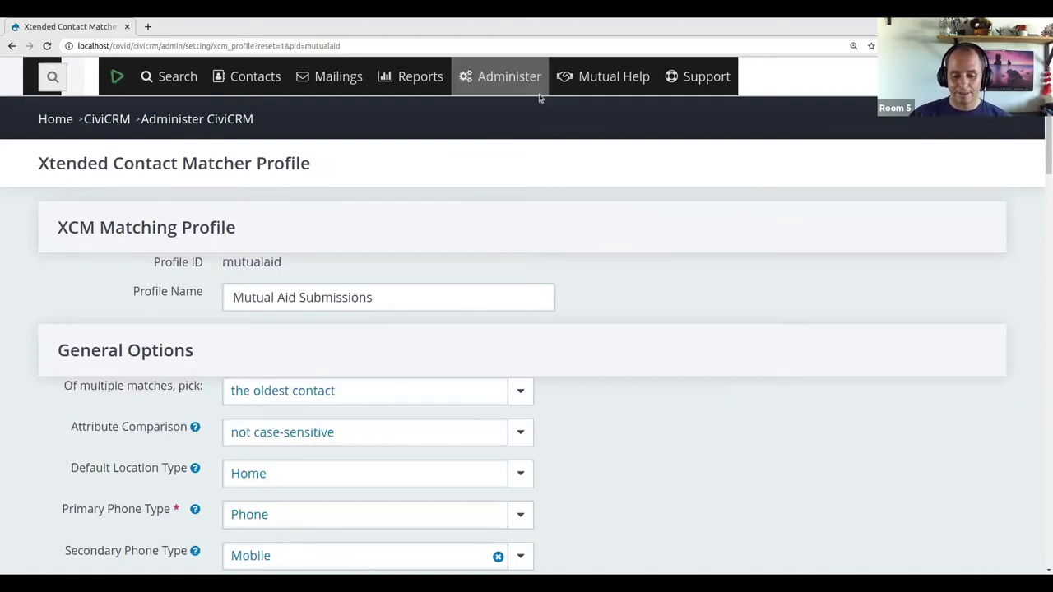
{"action": "scroll", "coordinate": [658, 297], "scroll_direction": "down", "scroll_amount": 1}
{"action": "scroll", "coordinate": [684, 290], "scroll_direction": "down", "scroll_amount": 2}
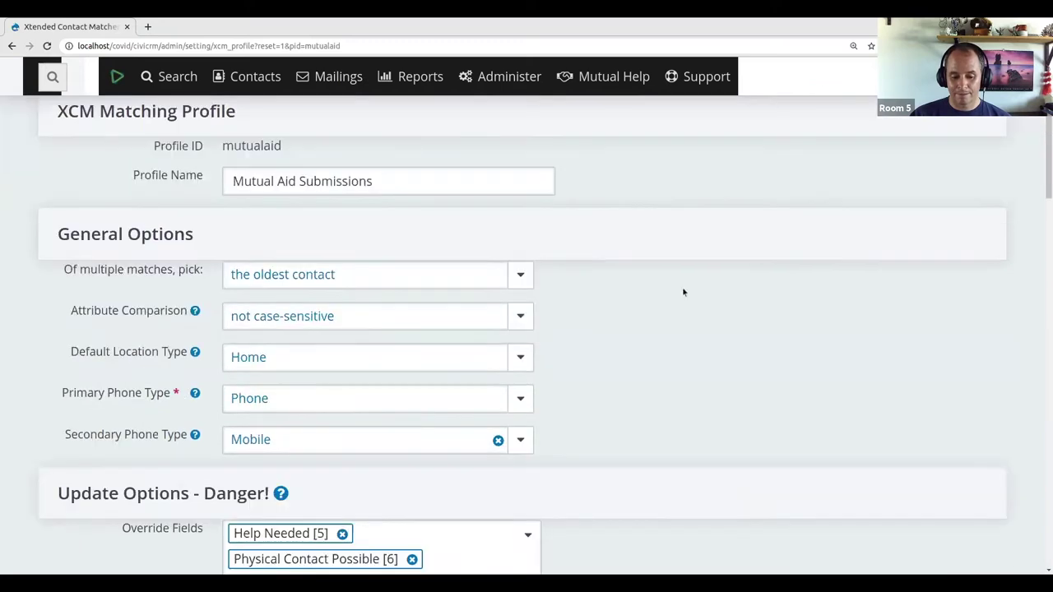
{"action": "scroll", "coordinate": [684, 291], "scroll_direction": "up", "scroll_amount": 1}
{"action": "scroll", "coordinate": [686, 280], "scroll_direction": "down", "scroll_amount": 2}
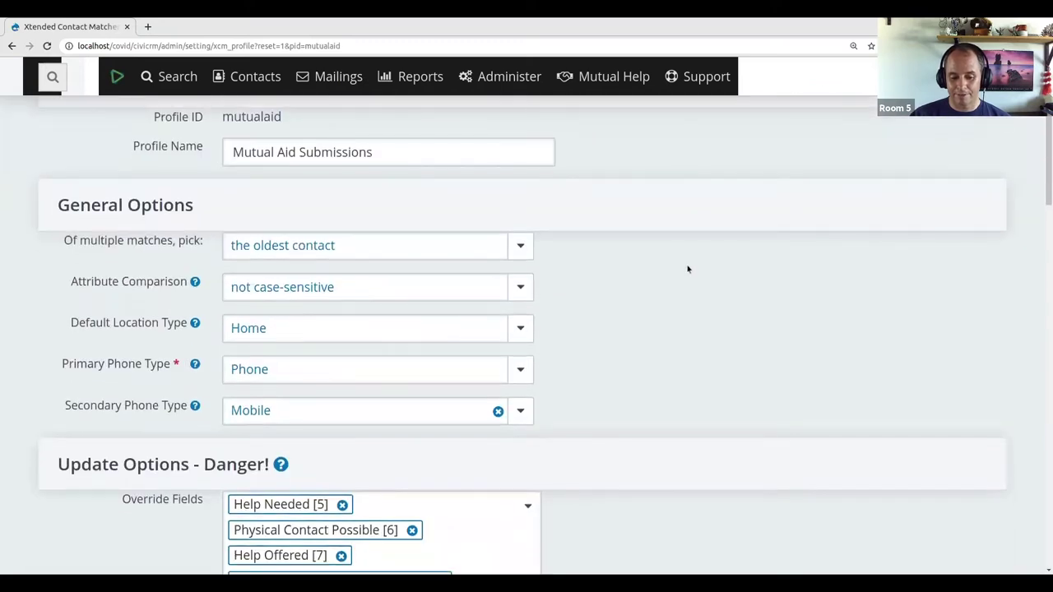
{"action": "scroll", "coordinate": [688, 269], "scroll_direction": "up", "scroll_amount": 1}
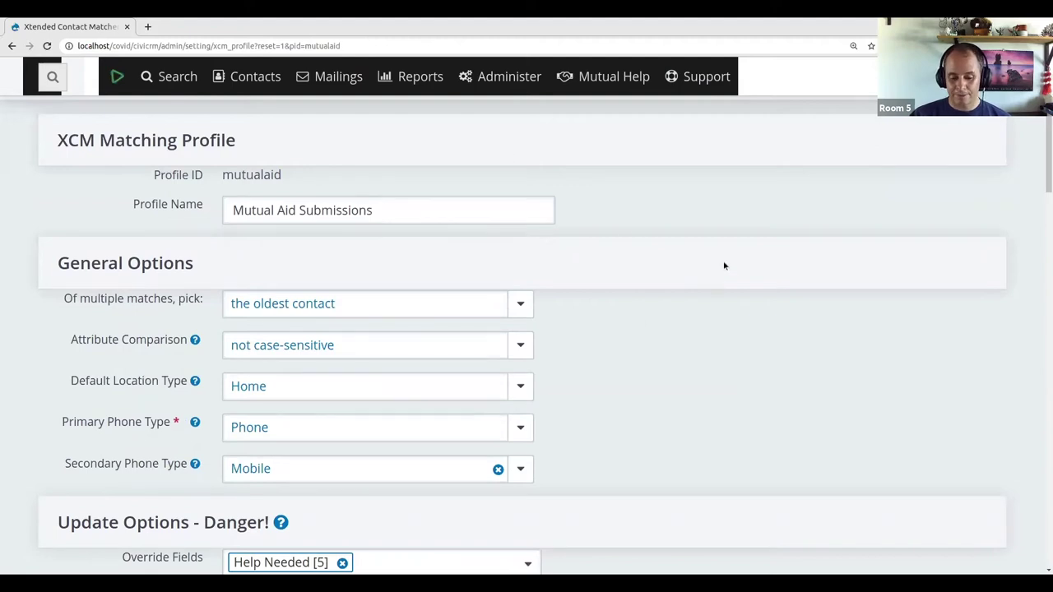
{"action": "scroll", "coordinate": [677, 282], "scroll_direction": "down", "scroll_amount": 2}
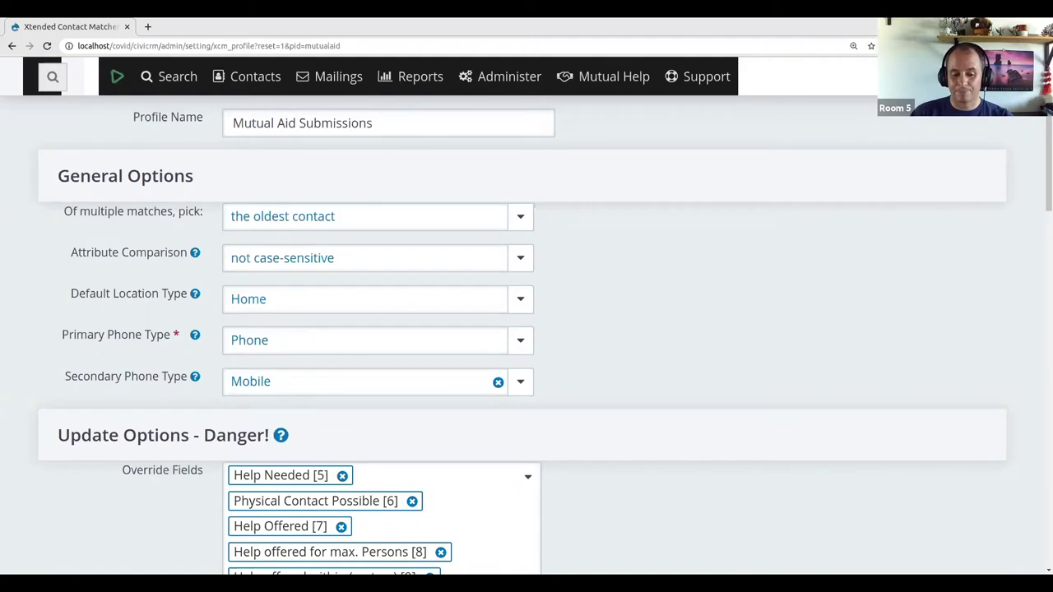
{"action": "scroll", "coordinate": [700, 294], "scroll_direction": "up", "scroll_amount": 1}
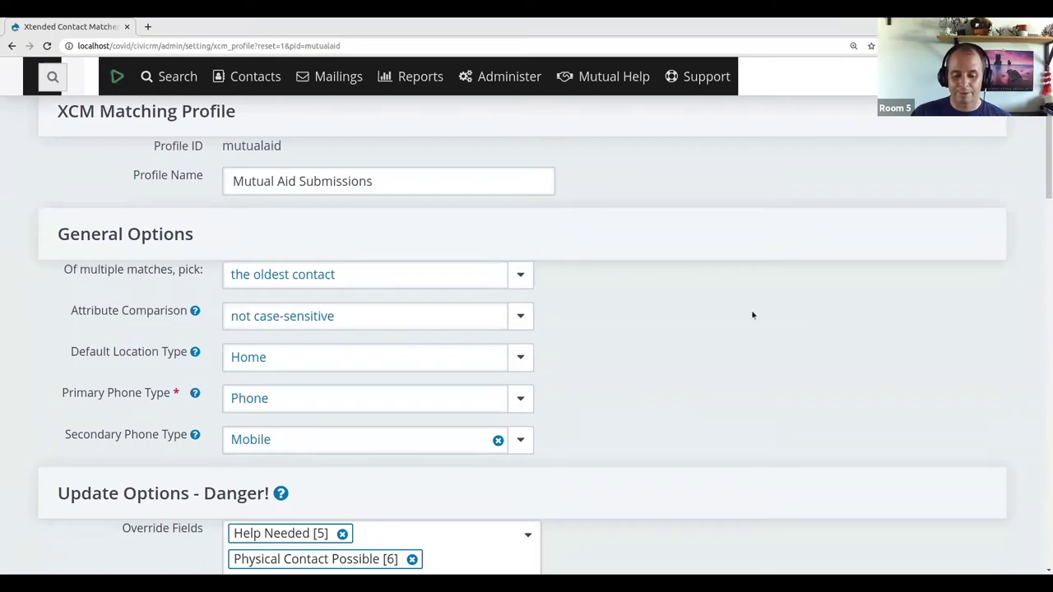
{"action": "scroll", "coordinate": [750, 315], "scroll_direction": "down", "scroll_amount": 1}
{"action": "scroll", "coordinate": [753, 315], "scroll_direction": "up", "scroll_amount": 1}
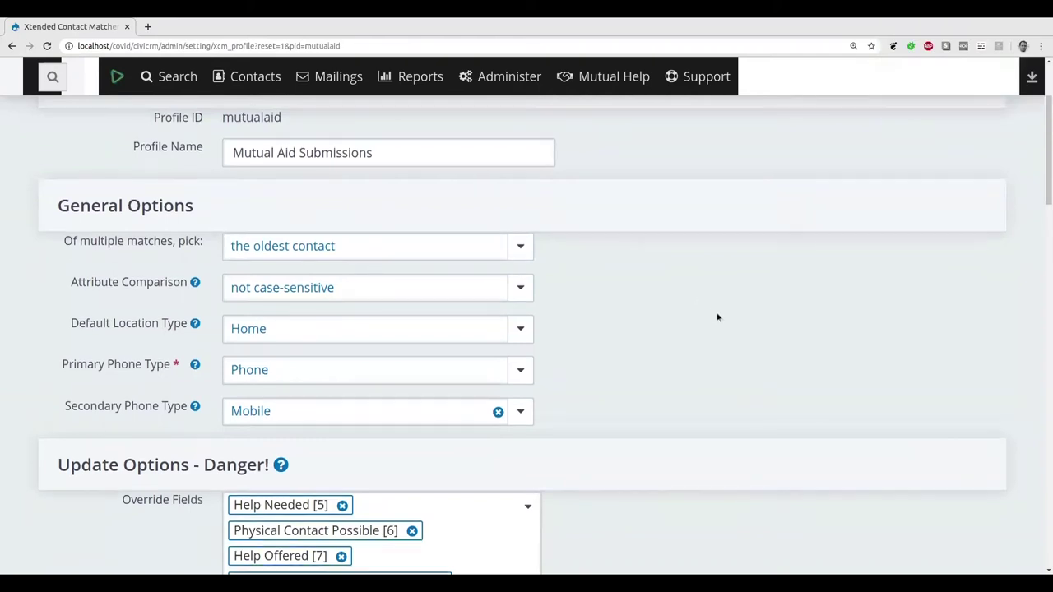
{"action": "scroll", "coordinate": [718, 317], "scroll_direction": "up", "scroll_amount": 2}
{"action": "scroll", "coordinate": [721, 311], "scroll_direction": "down", "scroll_amount": 2}
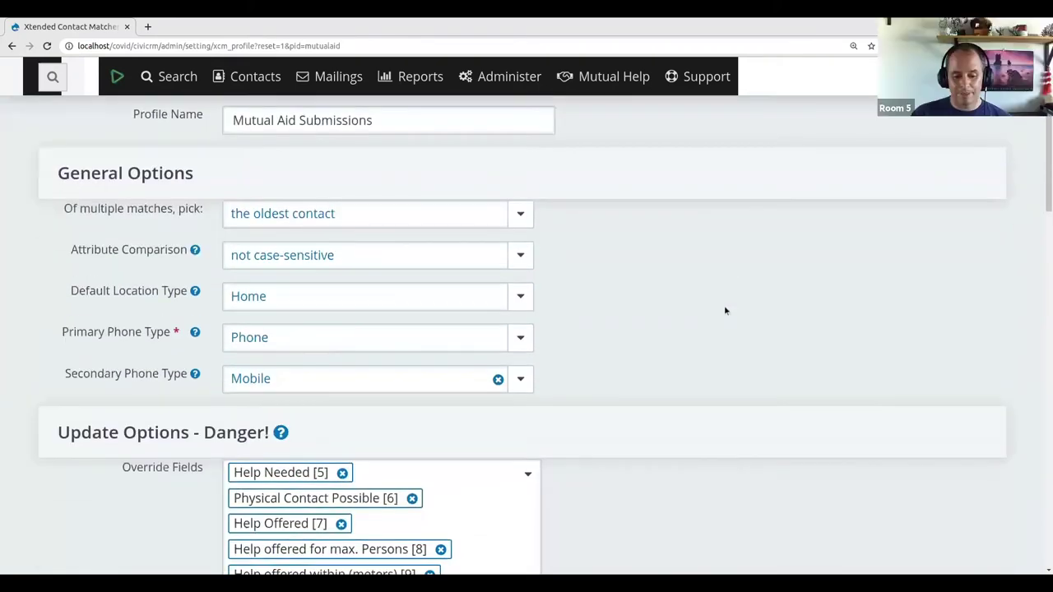
{"action": "scroll", "coordinate": [716, 296], "scroll_direction": "down", "scroll_amount": 1}
{"action": "scroll", "coordinate": [708, 285], "scroll_direction": "up", "scroll_amount": 1}
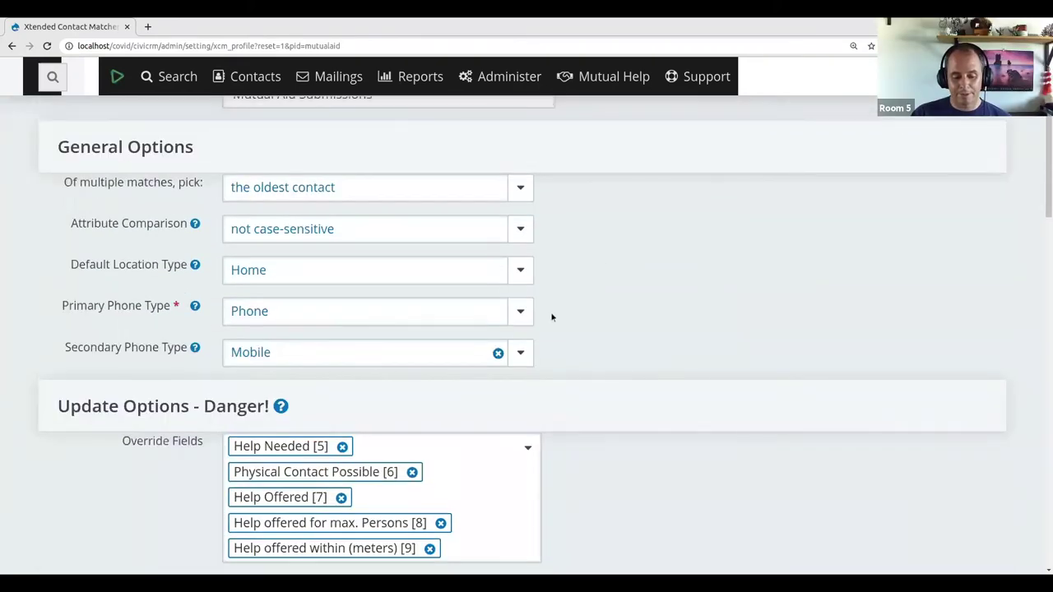
{"action": "scroll", "coordinate": [552, 316], "scroll_direction": "up", "scroll_amount": 1}
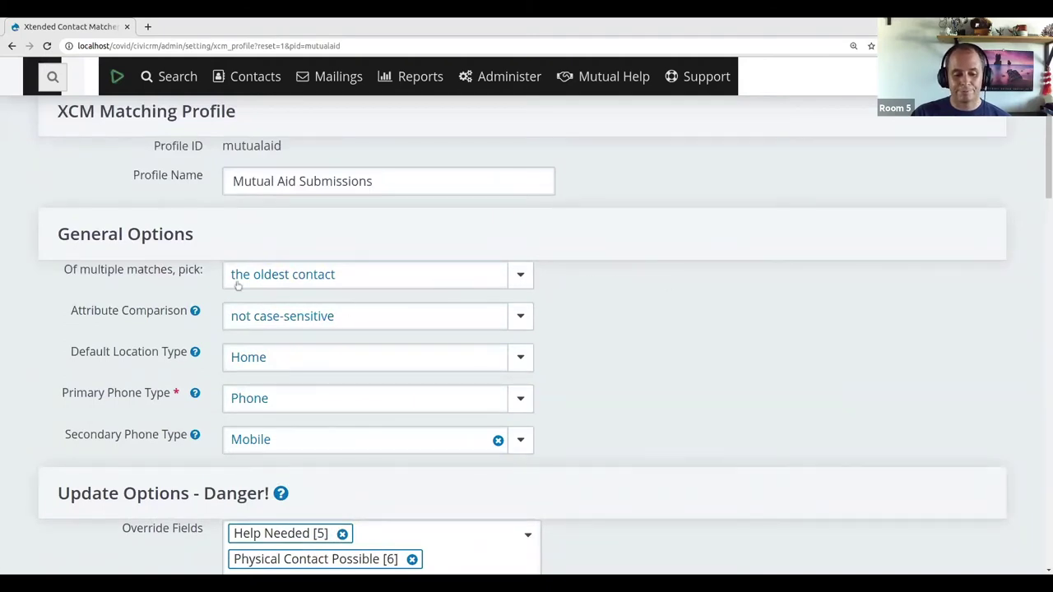
{"action": "scroll", "coordinate": [700, 294], "scroll_direction": "down", "scroll_amount": 1}
{"action": "scroll", "coordinate": [597, 293], "scroll_direction": "up", "scroll_amount": 1}
{"action": "left_click", "coordinate": [521, 276]}
{"action": "left_click", "coordinate": [522, 279]}
{"action": "scroll", "coordinate": [680, 315], "scroll_direction": "down", "scroll_amount": 2}
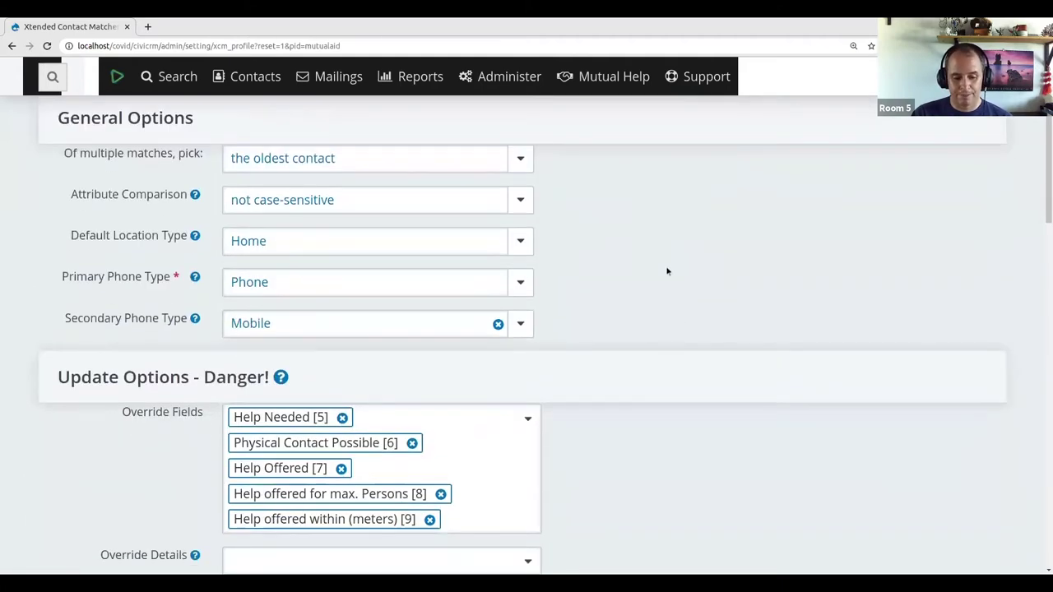
{"action": "scroll", "coordinate": [667, 272], "scroll_direction": "down", "scroll_amount": 3}
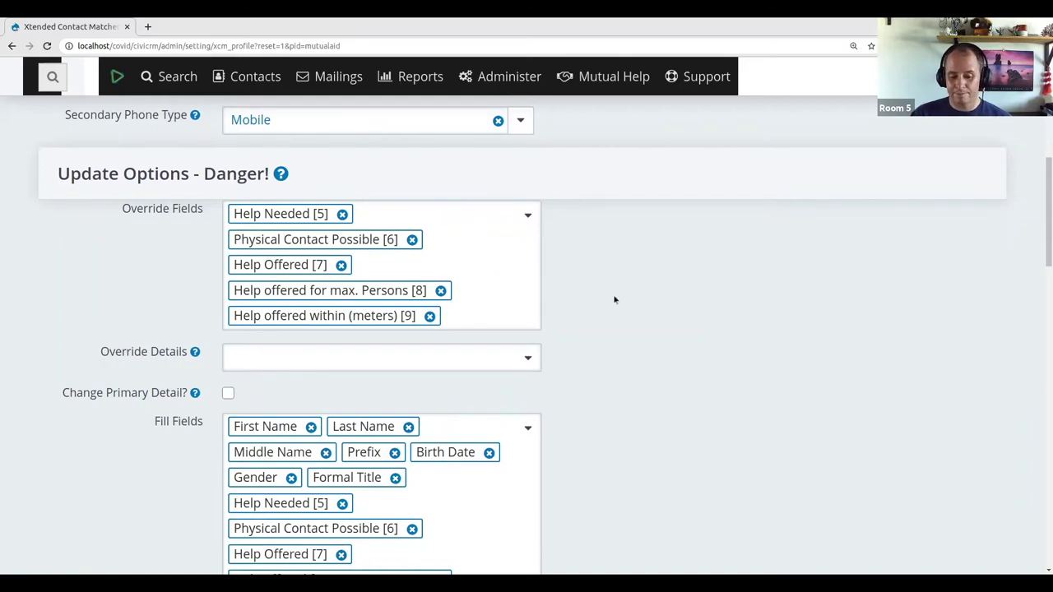
{"action": "scroll", "coordinate": [620, 277], "scroll_direction": "down", "scroll_amount": 1}
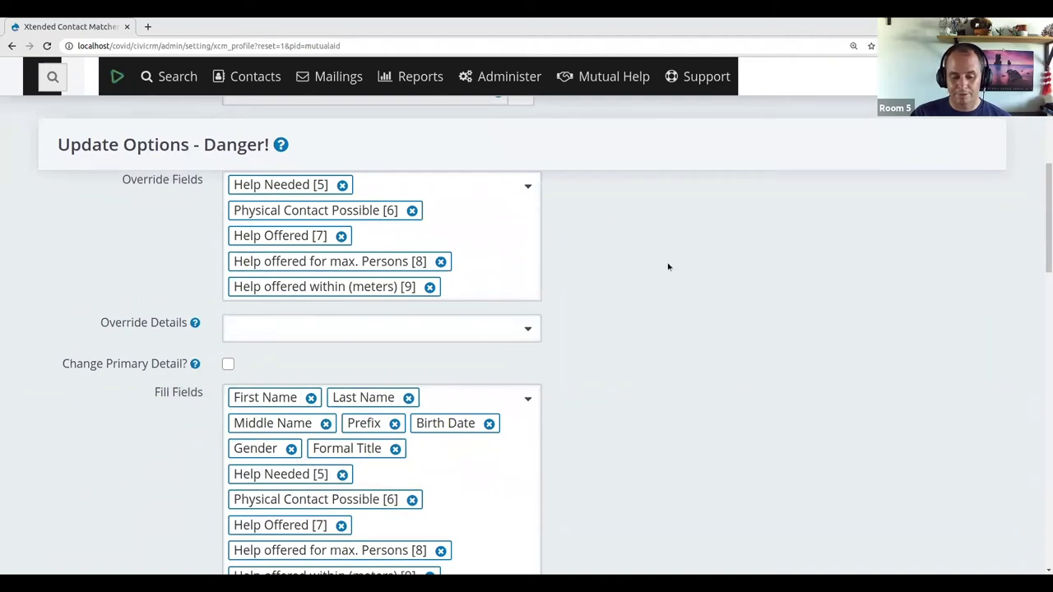
{"action": "scroll", "coordinate": [667, 265], "scroll_direction": "down", "scroll_amount": 2}
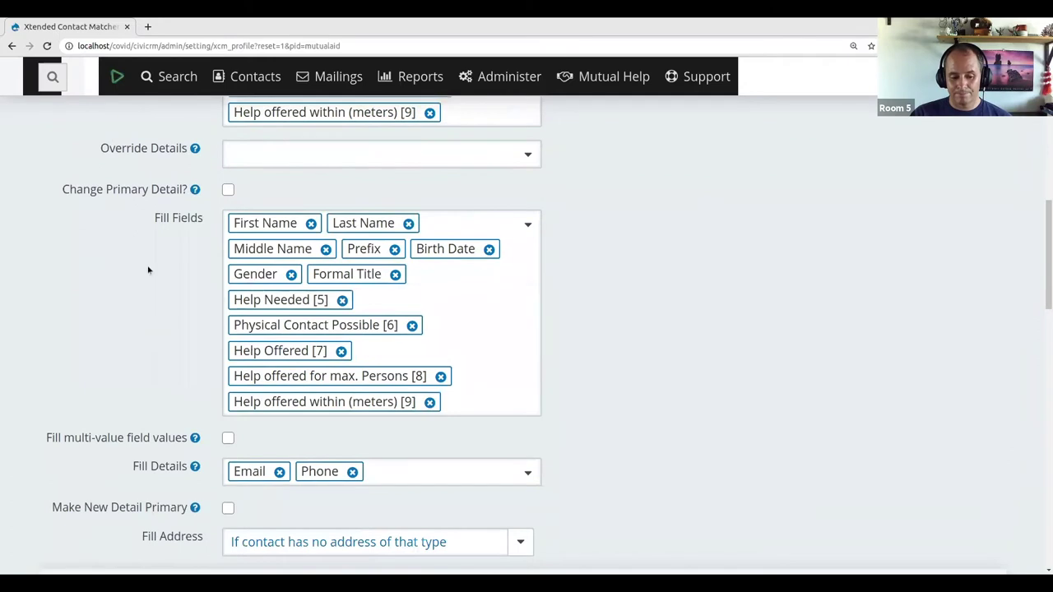
{"action": "scroll", "coordinate": [122, 255], "scroll_direction": "down", "scroll_amount": 1}
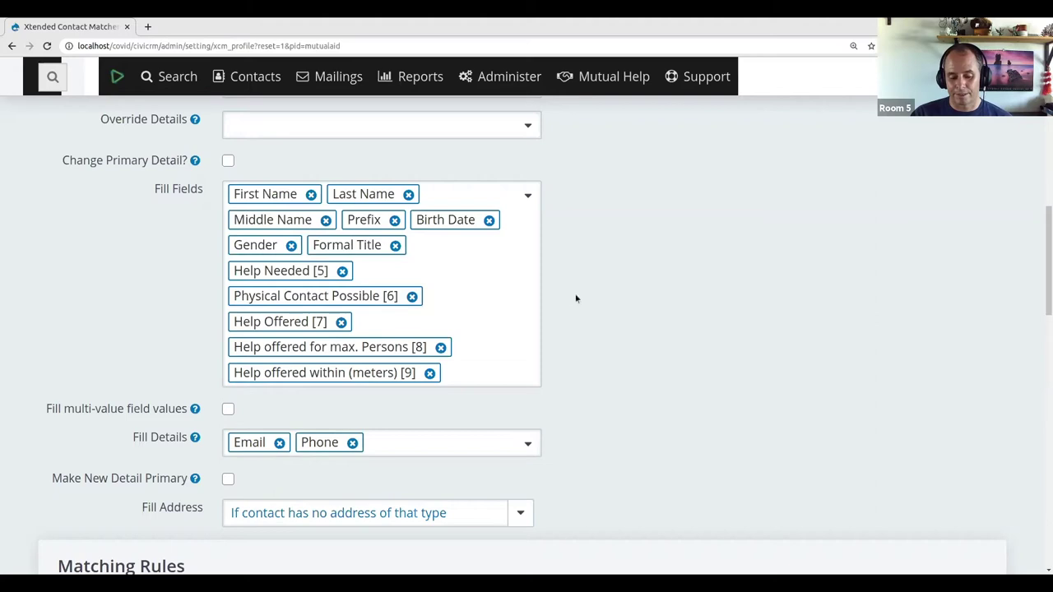
{"action": "scroll", "coordinate": [579, 296], "scroll_direction": "down", "scroll_amount": 1}
{"action": "scroll", "coordinate": [583, 294], "scroll_direction": "down", "scroll_amount": 2}
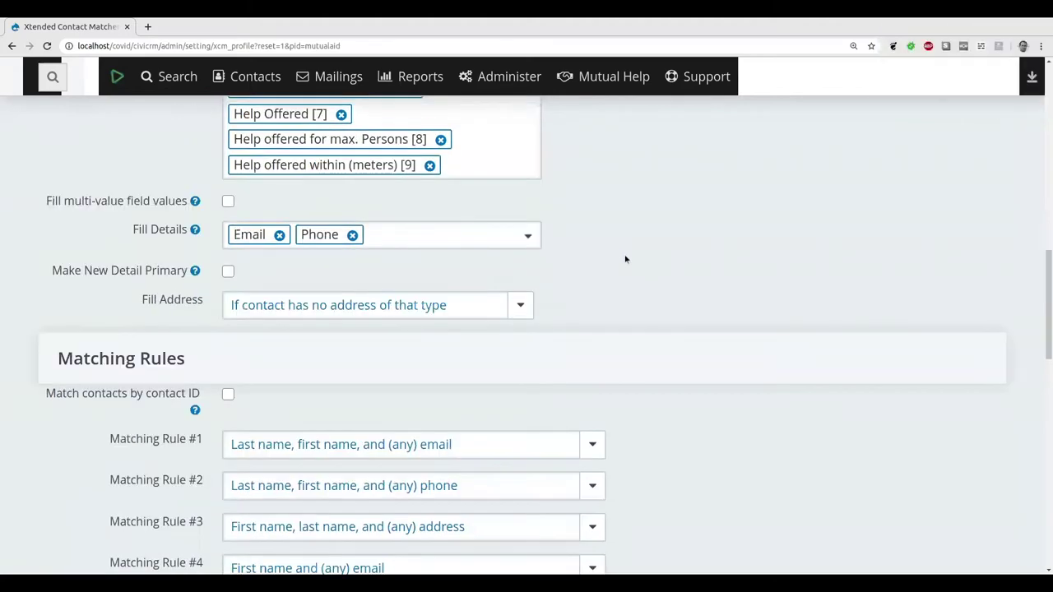
{"action": "scroll", "coordinate": [670, 241], "scroll_direction": "down", "scroll_amount": 2}
{"action": "scroll", "coordinate": [721, 213], "scroll_direction": "down", "scroll_amount": 2}
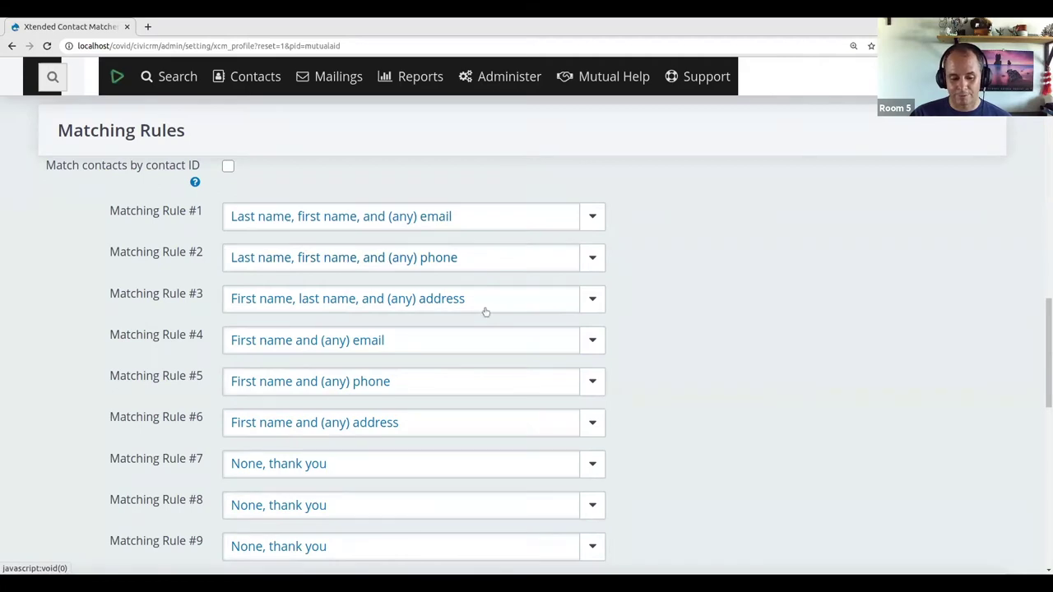
{"action": "scroll", "coordinate": [739, 308], "scroll_direction": "down", "scroll_amount": 3}
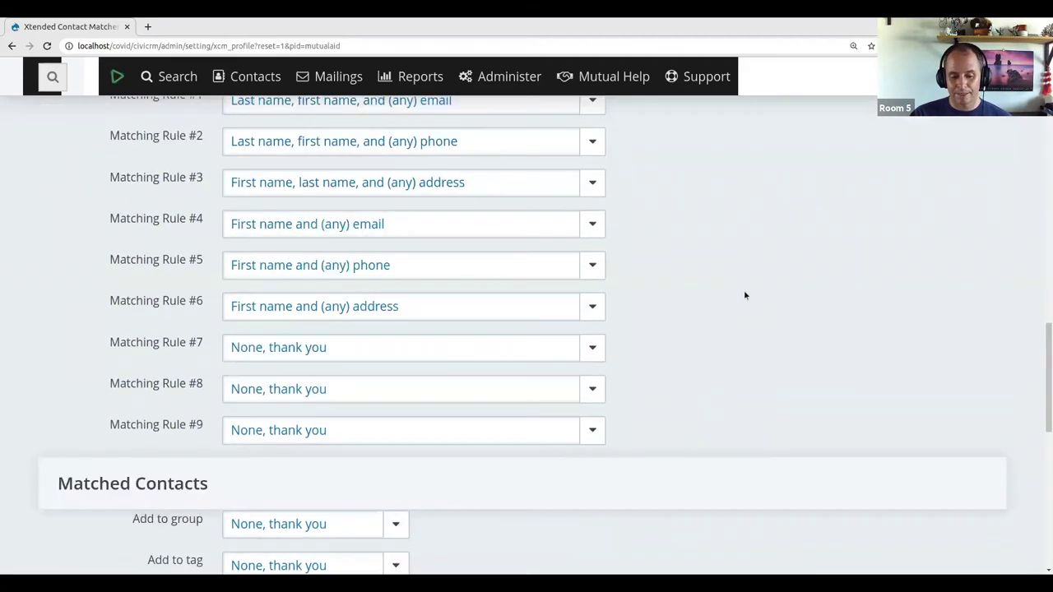
{"action": "scroll", "coordinate": [370, 195], "scroll_direction": "up", "scroll_amount": 1}
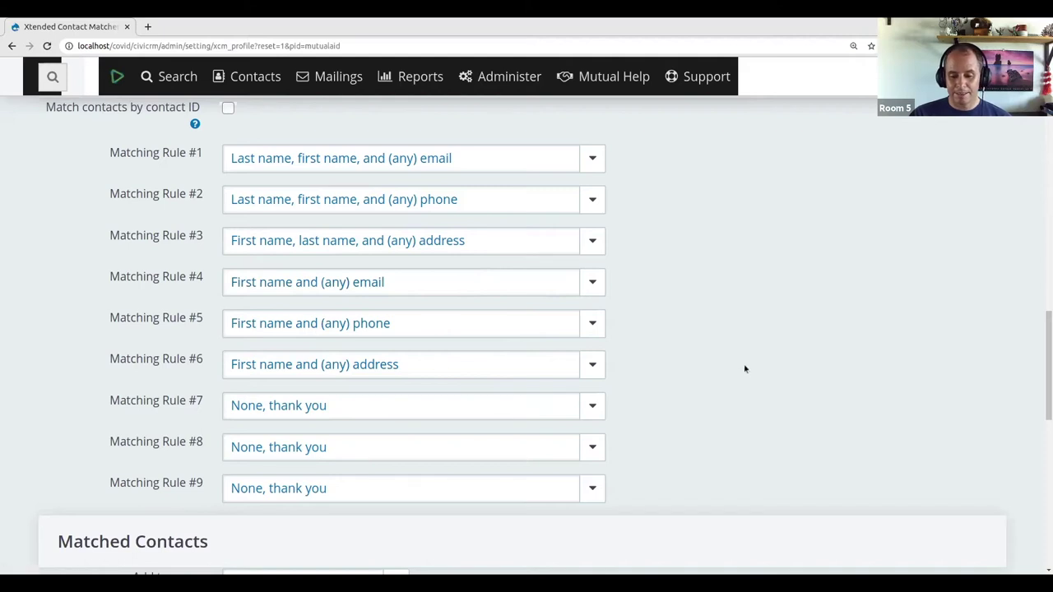
{"action": "scroll", "coordinate": [745, 371], "scroll_direction": "up", "scroll_amount": 2}
{"action": "scroll", "coordinate": [757, 358], "scroll_direction": "down", "scroll_amount": 1}
{"action": "scroll", "coordinate": [761, 352], "scroll_direction": "down", "scroll_amount": 2}
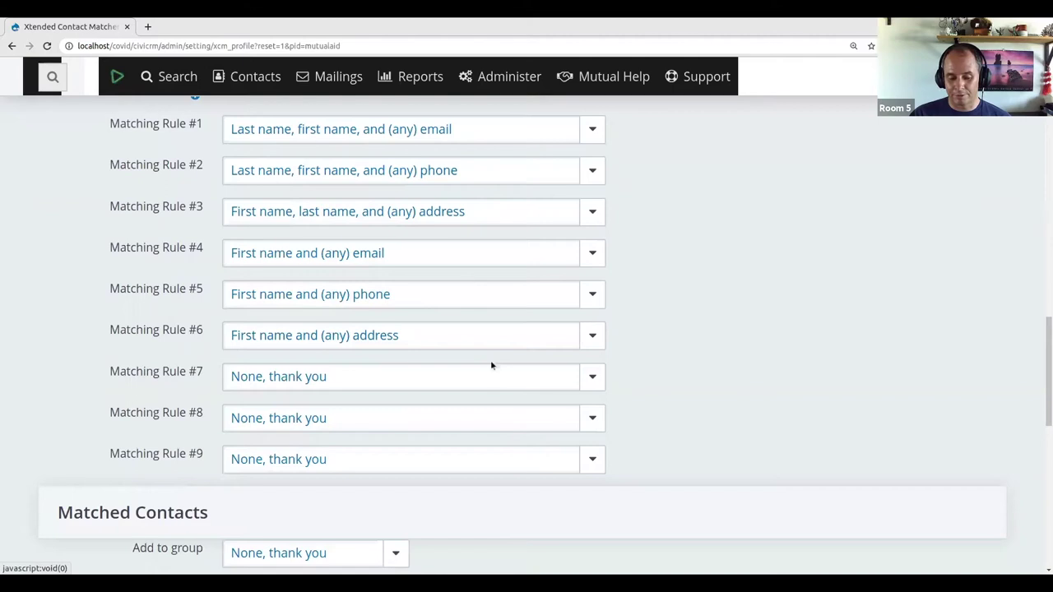
{"action": "scroll", "coordinate": [814, 360], "scroll_direction": "up", "scroll_amount": 3}
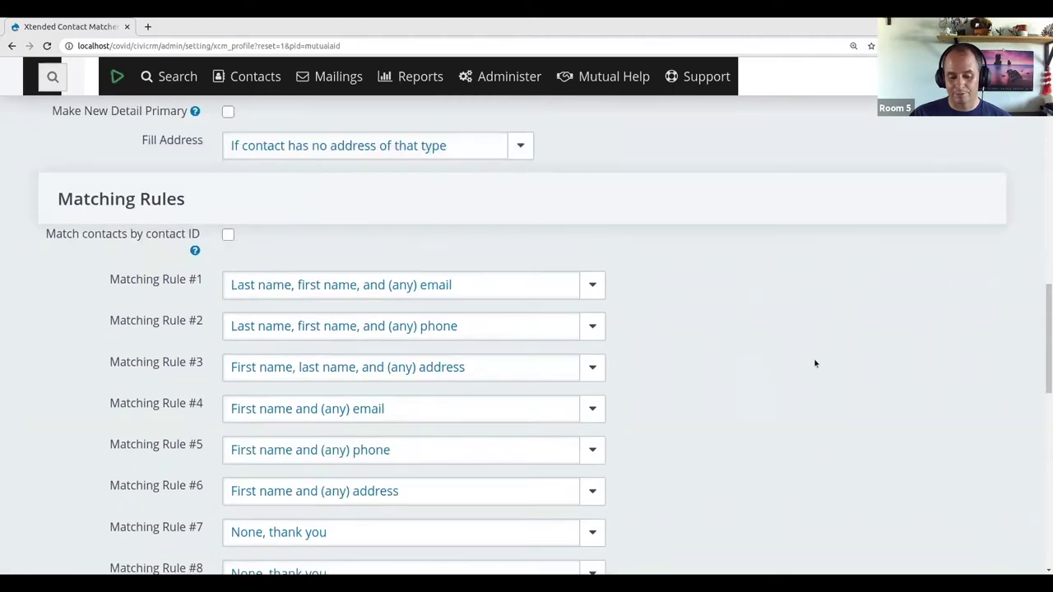
{"action": "scroll", "coordinate": [815, 364], "scroll_direction": "down", "scroll_amount": 3}
{"action": "scroll", "coordinate": [816, 365], "scroll_direction": "down", "scroll_amount": 5}
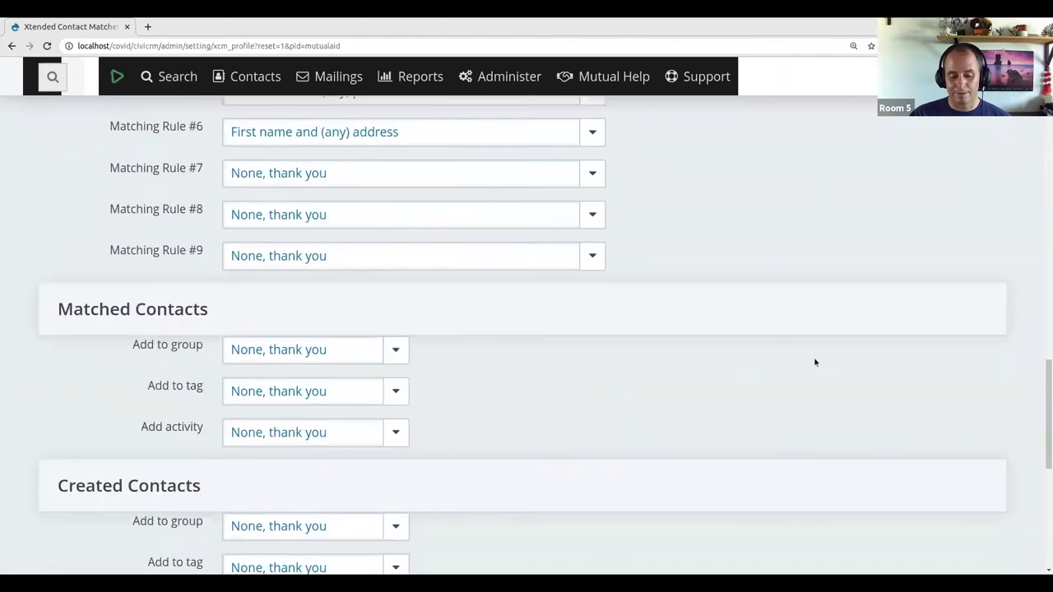
{"action": "scroll", "coordinate": [816, 358], "scroll_direction": "up", "scroll_amount": 7}
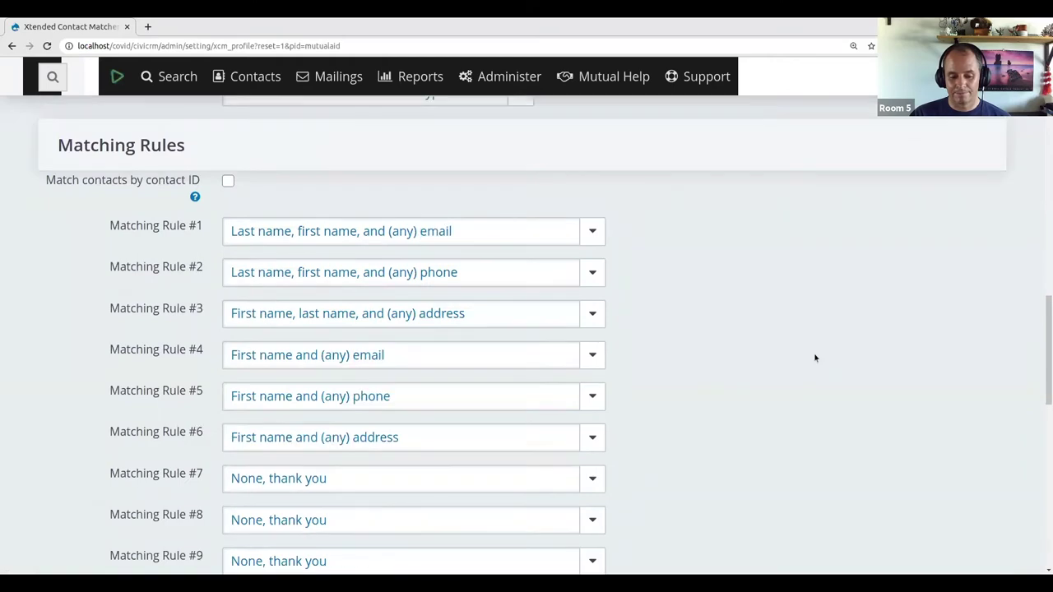
{"action": "scroll", "coordinate": [815, 357], "scroll_direction": "up", "scroll_amount": 20}
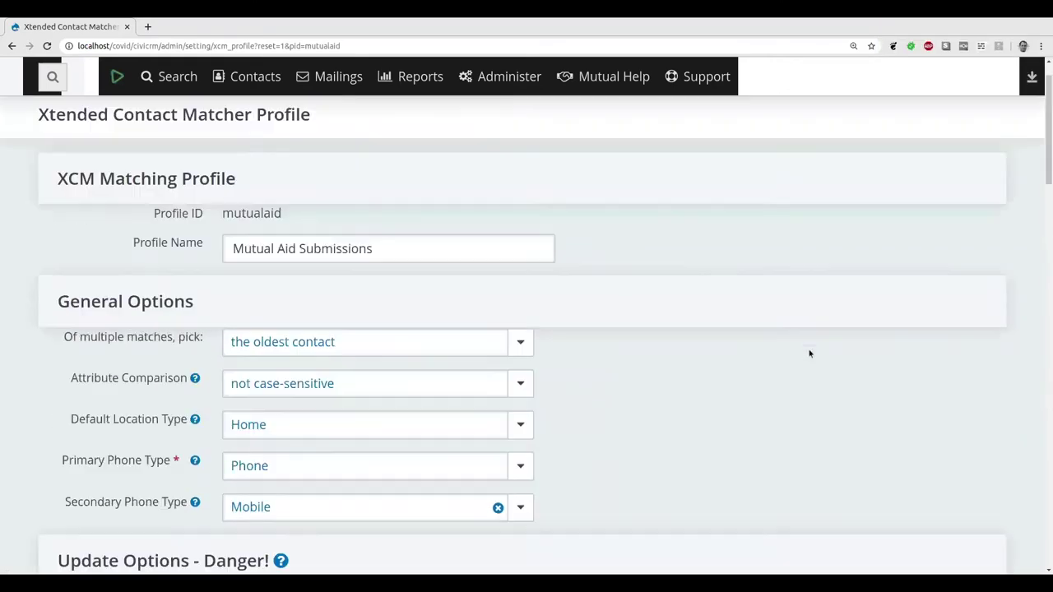
{"action": "scroll", "coordinate": [809, 353], "scroll_direction": "up", "scroll_amount": 1}
Return to Administer CiviCRM and review the enabled extensions under Manage Extensions.
{"action": "left_click", "coordinate": [11, 45]}
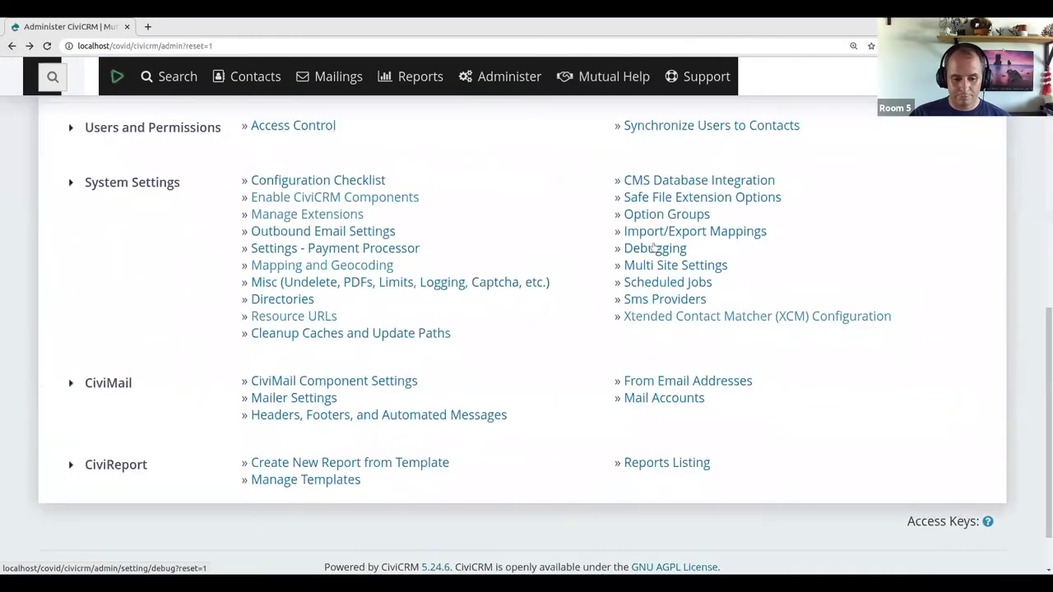
{"action": "left_click", "coordinate": [10, 47]}
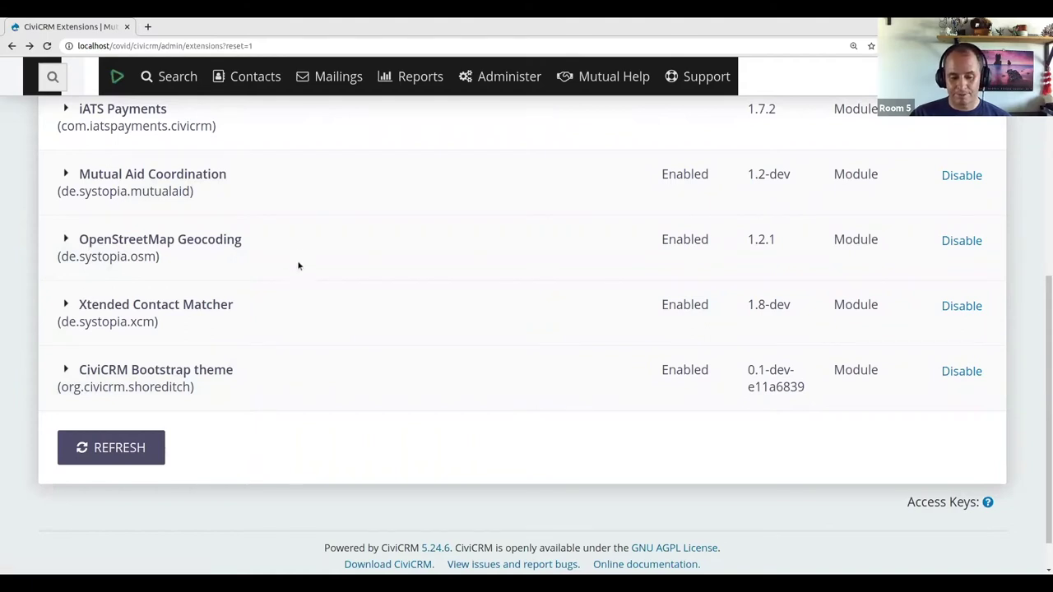
{"action": "scroll", "coordinate": [294, 286], "scroll_direction": "up", "scroll_amount": 1}
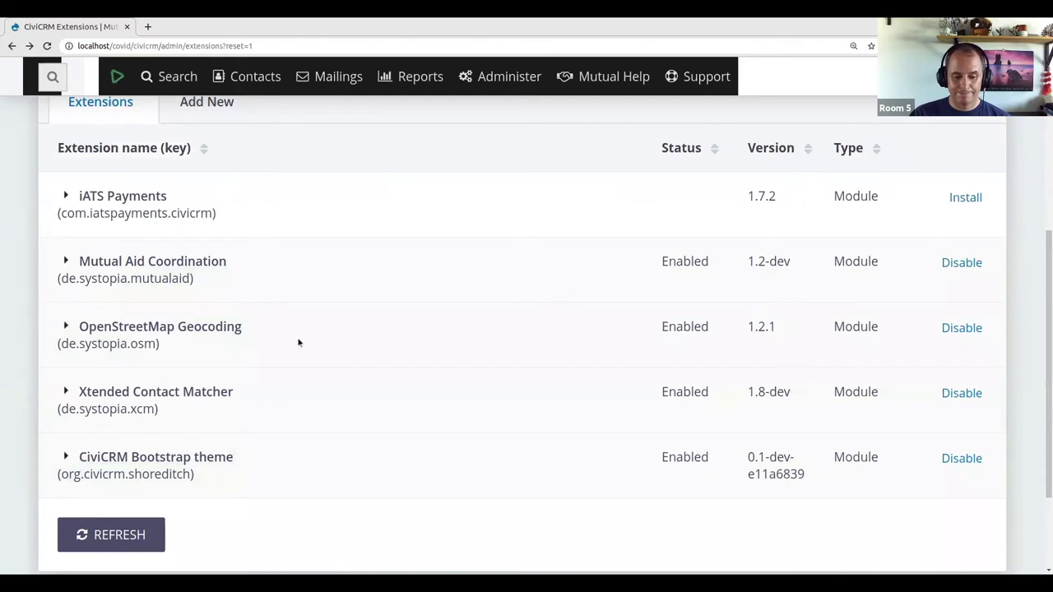
{"action": "scroll", "coordinate": [84, 310], "scroll_direction": "up", "scroll_amount": 1}
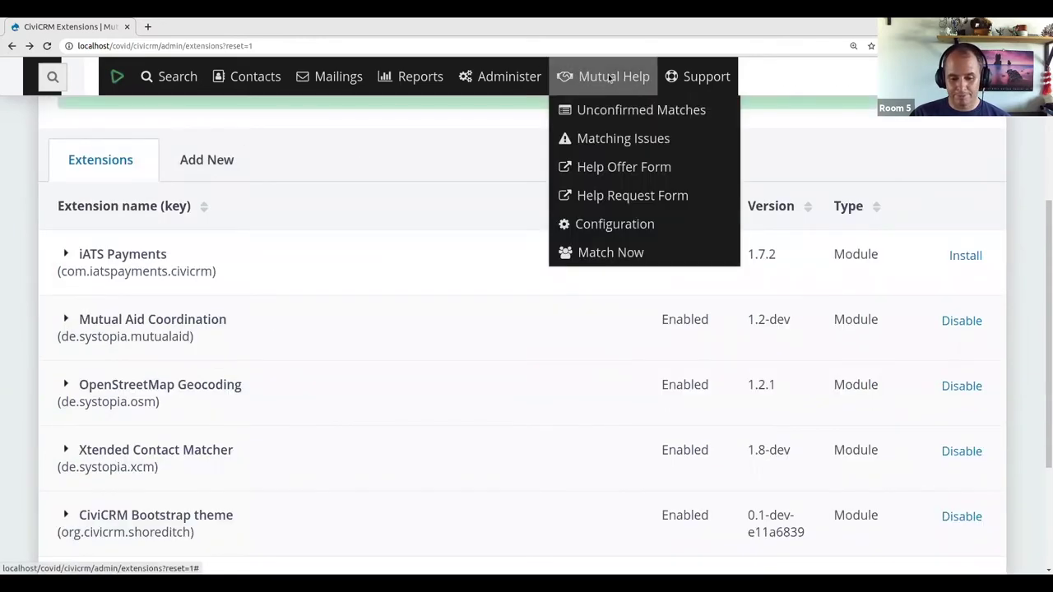
{"action": "mouse_move", "coordinate": [603, 78]}
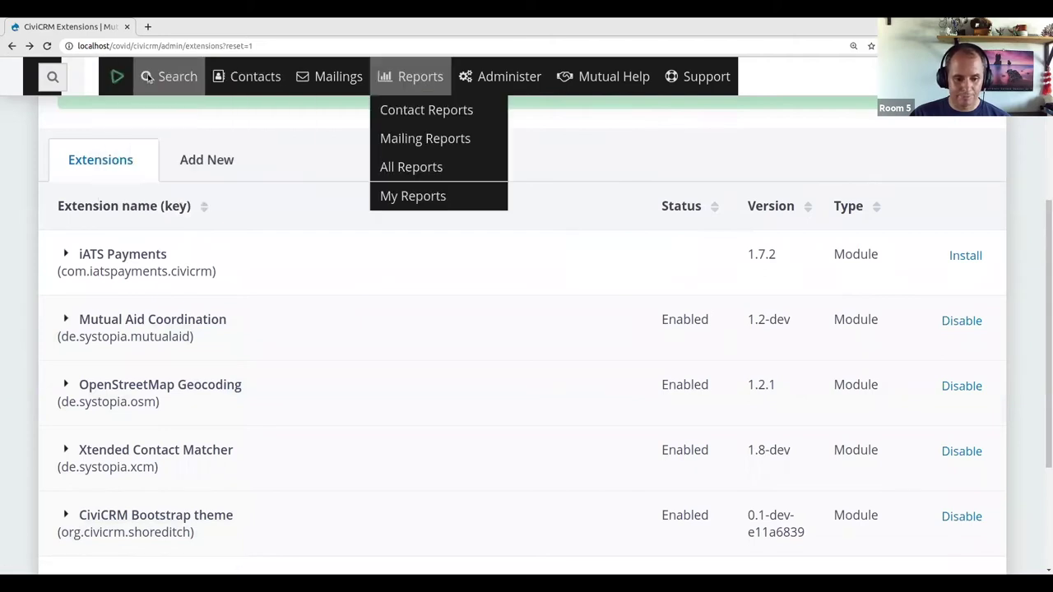
{"action": "mouse_move", "coordinate": [169, 76]}
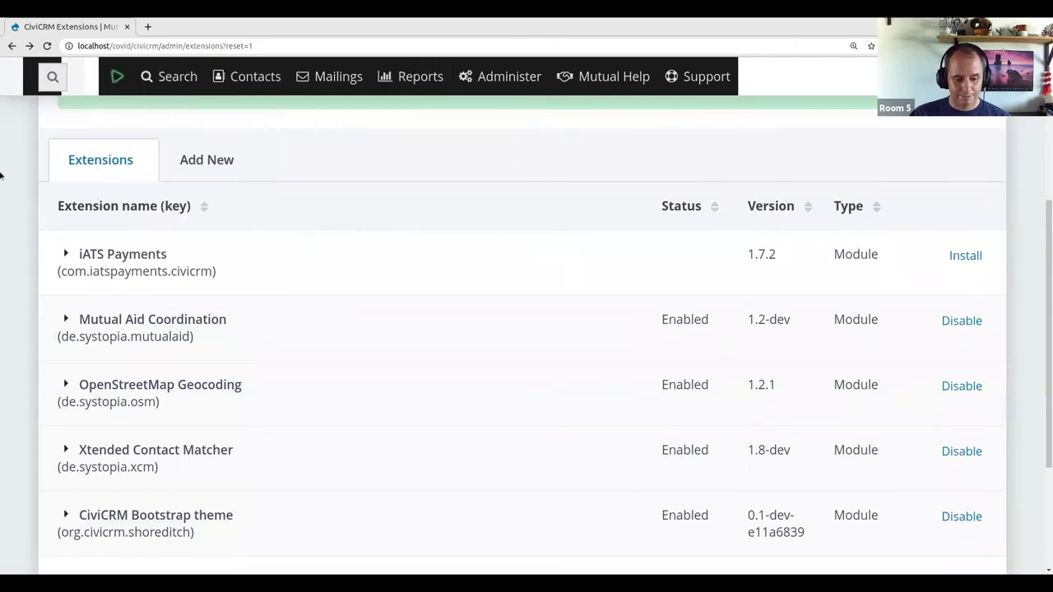
Scroll up and go back to the CiviCRM Home dashboard via the breadcrumb.
{"action": "scroll", "coordinate": [3, 176], "scroll_direction": "up", "scroll_amount": 1}
{"action": "scroll", "coordinate": [3, 175], "scroll_direction": "up", "scroll_amount": 2}
{"action": "left_click", "coordinate": [104, 119]}
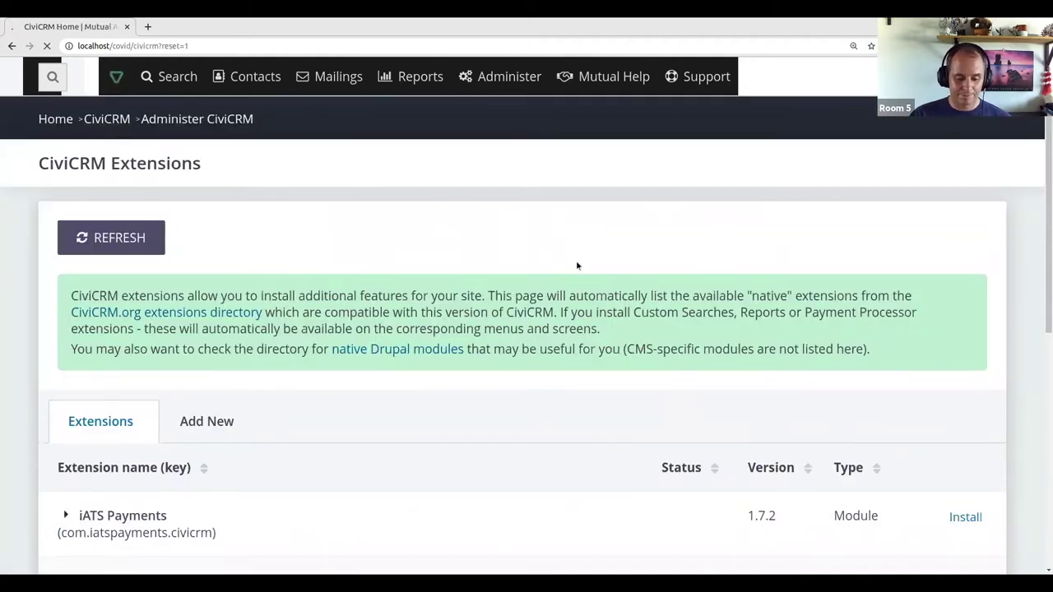
Scroll through the MutualAid Dashboard's Gather, Communicate and Connect links on CiviCRM Home.
{"action": "scroll", "coordinate": [621, 232], "scroll_direction": "down", "scroll_amount": 2}
{"action": "scroll", "coordinate": [664, 230], "scroll_direction": "down", "scroll_amount": 2}
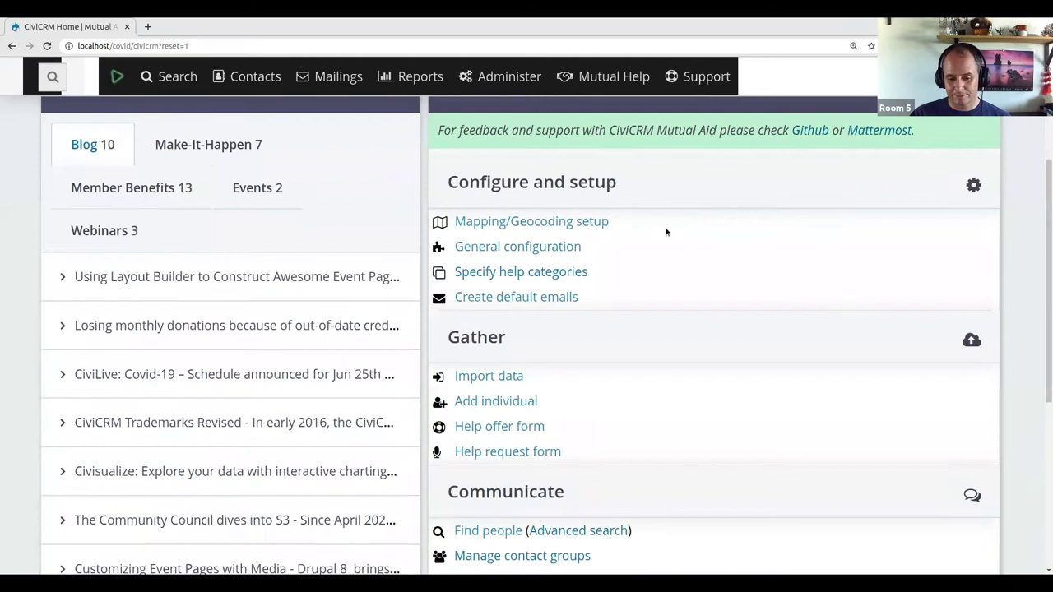
{"action": "scroll", "coordinate": [452, 140], "scroll_direction": "up", "scroll_amount": 1}
{"action": "scroll", "coordinate": [452, 141], "scroll_direction": "up", "scroll_amount": 1}
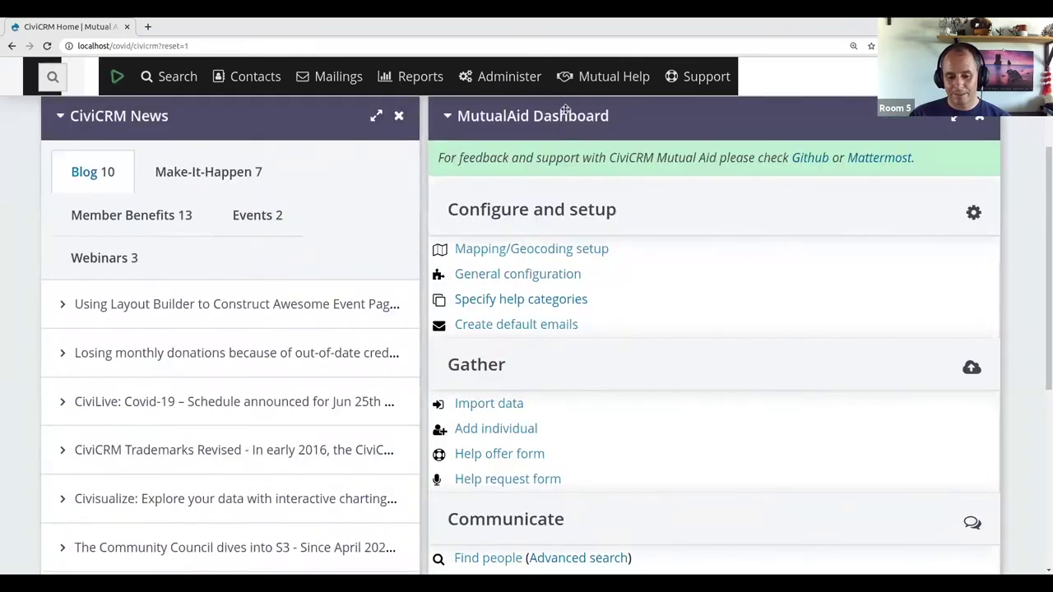
{"action": "left_click", "coordinate": [605, 77]}
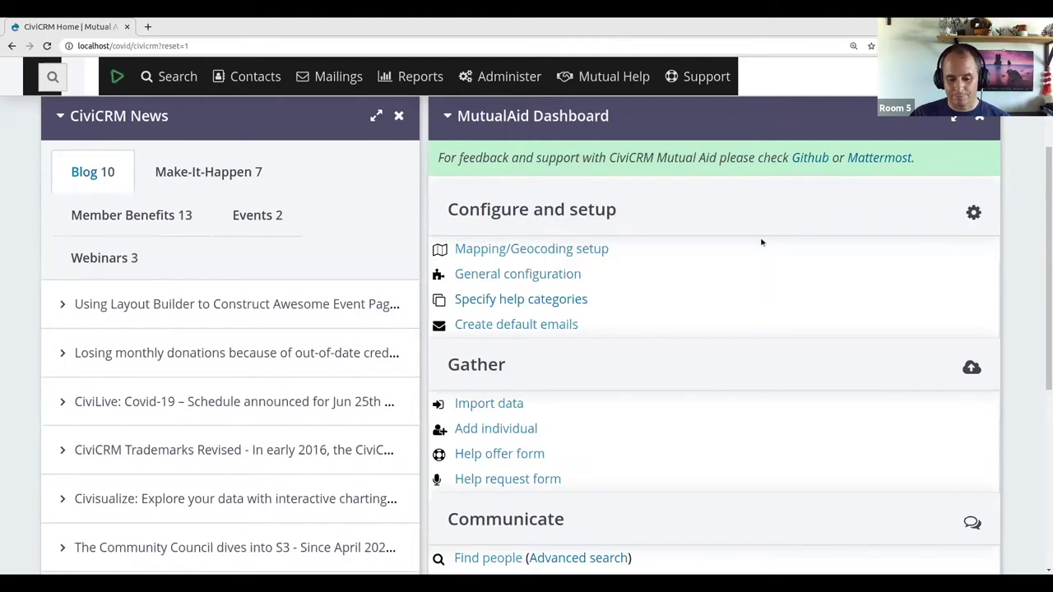
{"action": "scroll", "coordinate": [754, 235], "scroll_direction": "down", "scroll_amount": 2}
{"action": "scroll", "coordinate": [688, 296], "scroll_direction": "down", "scroll_amount": 3}
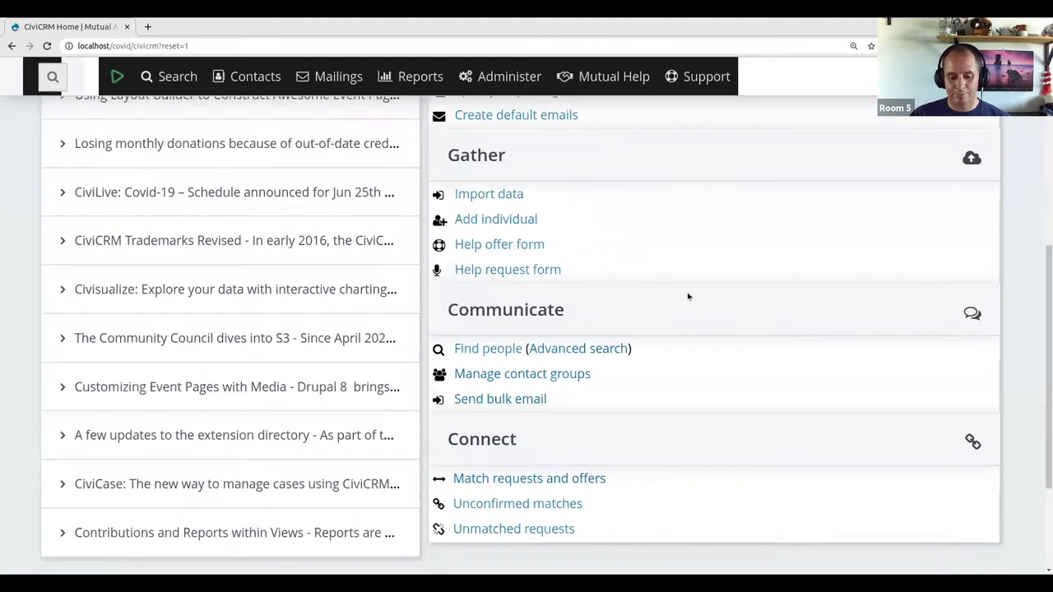
{"action": "scroll", "coordinate": [689, 296], "scroll_direction": "up", "scroll_amount": 4}
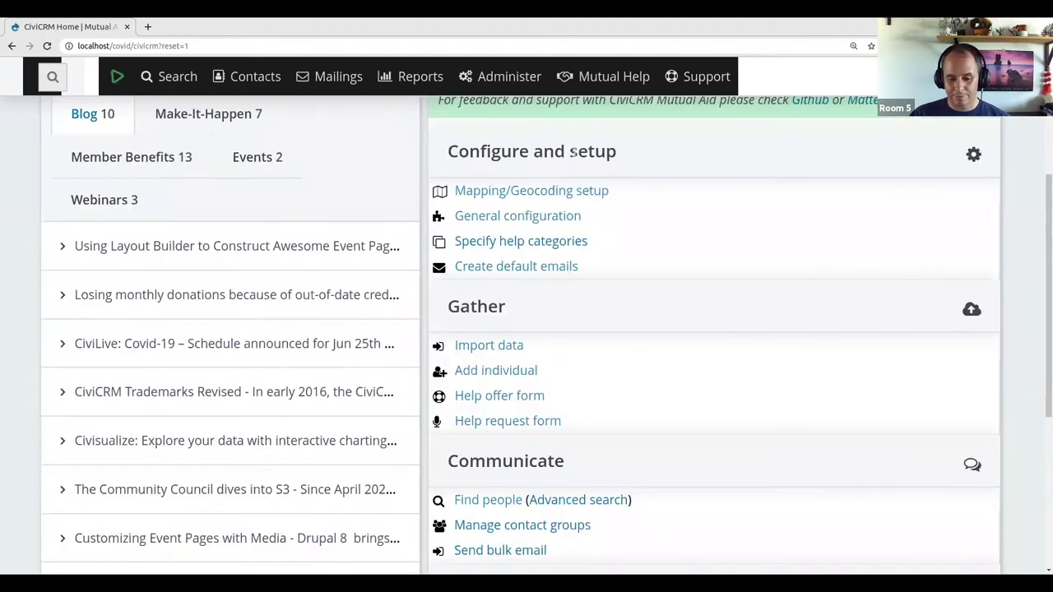
{"action": "left_click", "coordinate": [521, 194]}
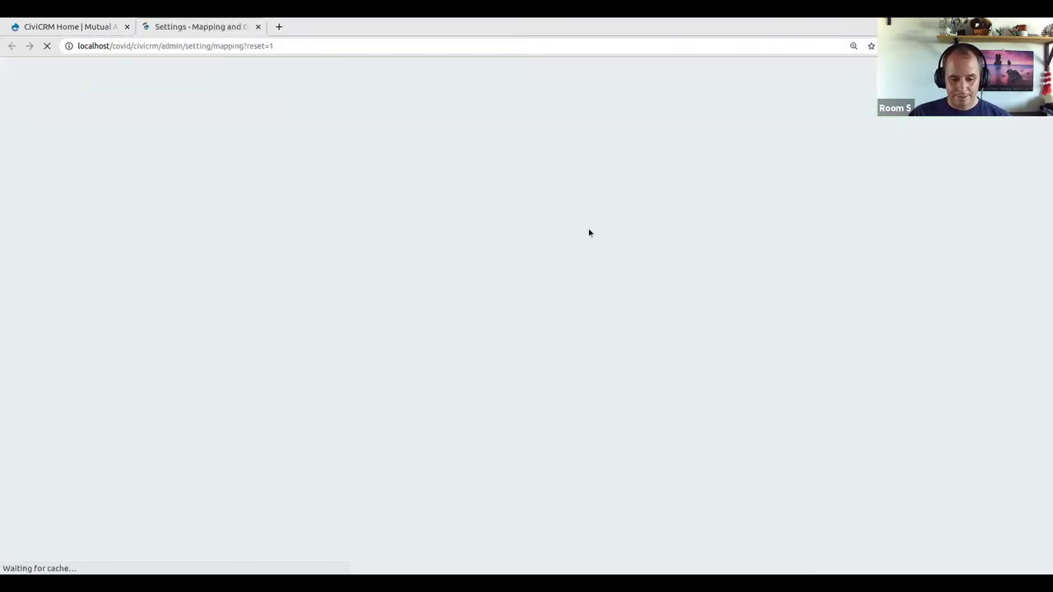
{"action": "scroll", "coordinate": [507, 267], "scroll_direction": "down", "scroll_amount": 2}
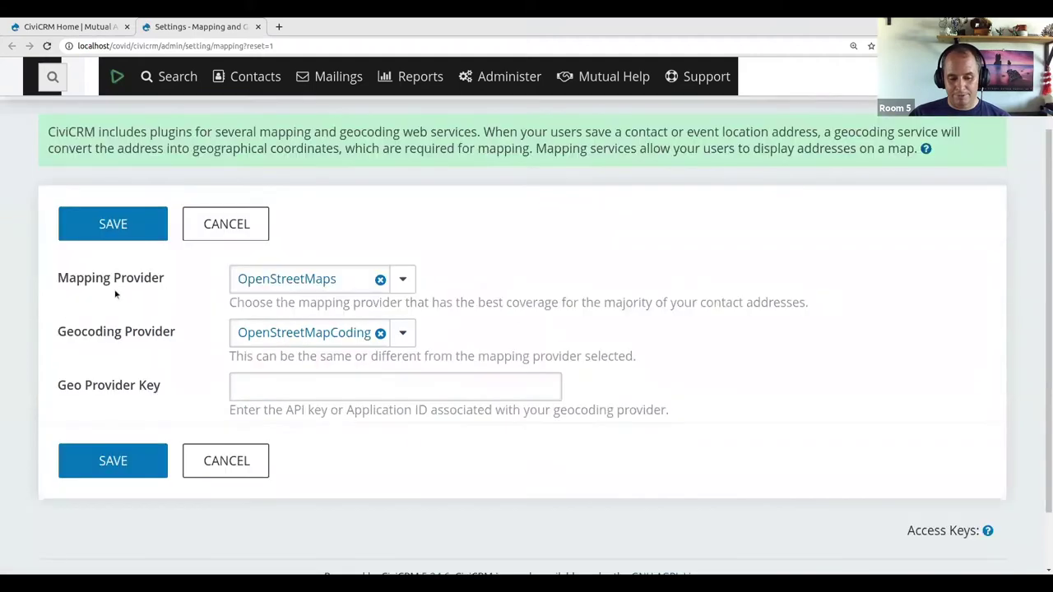
{"action": "left_click", "coordinate": [348, 330]}
{"action": "left_click", "coordinate": [578, 341]}
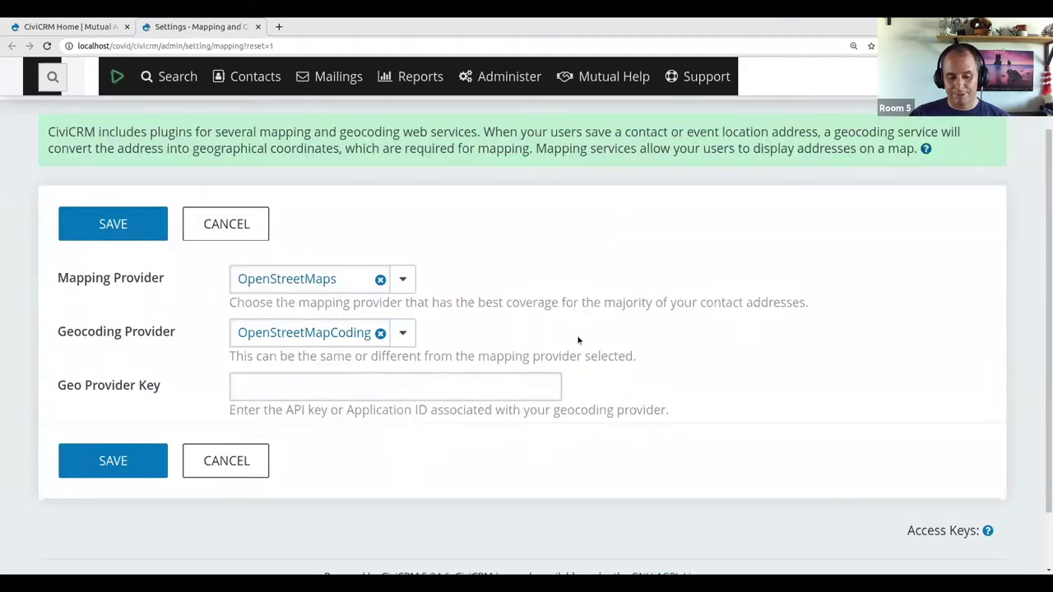
{"action": "left_click", "coordinate": [257, 26]}
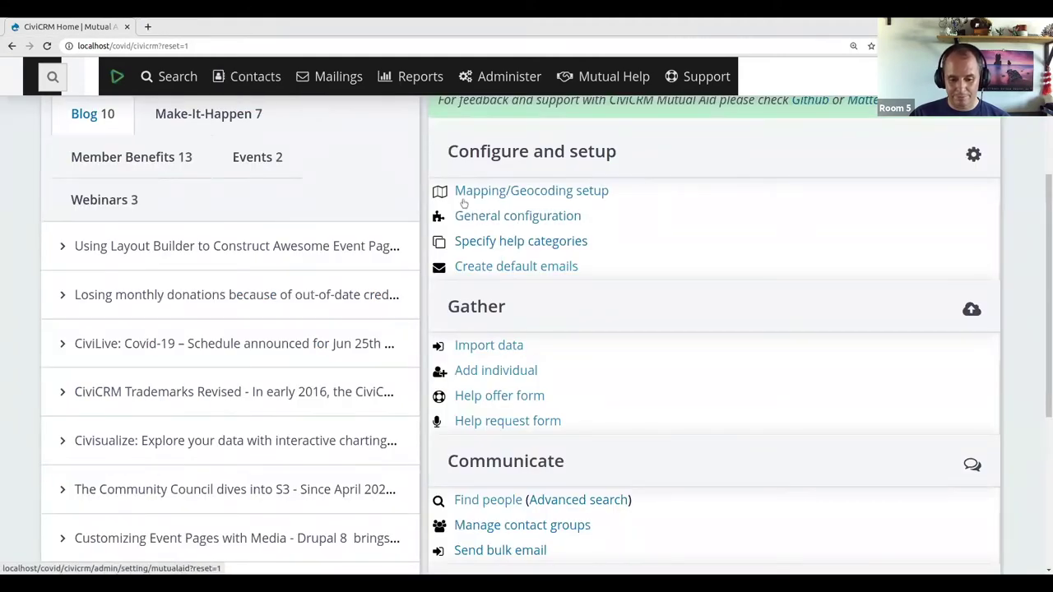
Open the help categories option groups page in a new tab and switch to it.
{"action": "middle_click", "coordinate": [481, 244]}
{"action": "key", "text": "ctrl+Tab"}
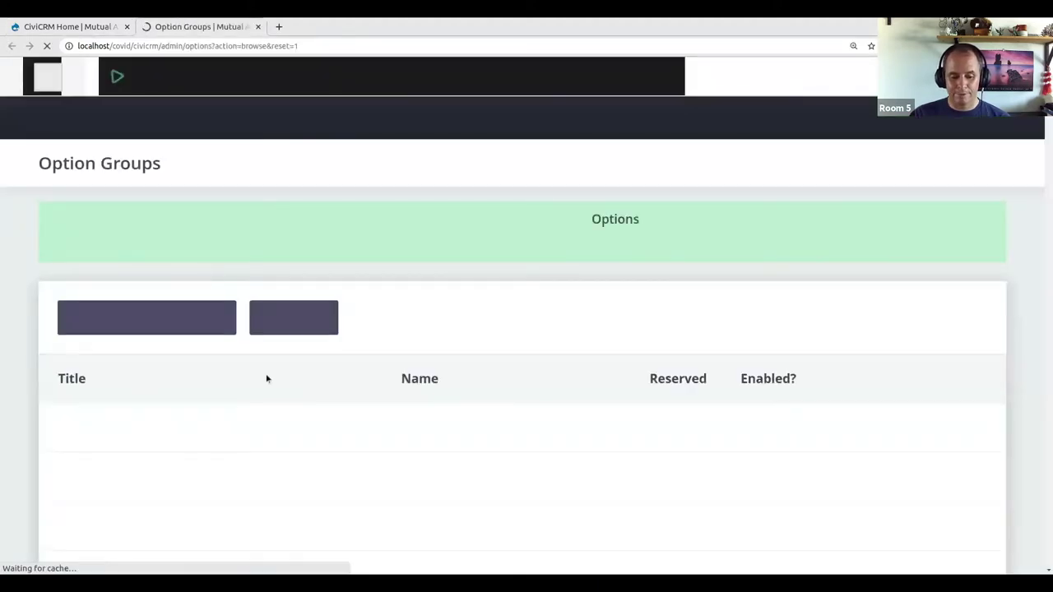
{"action": "scroll", "coordinate": [296, 244], "scroll_direction": "down", "scroll_amount": 5}
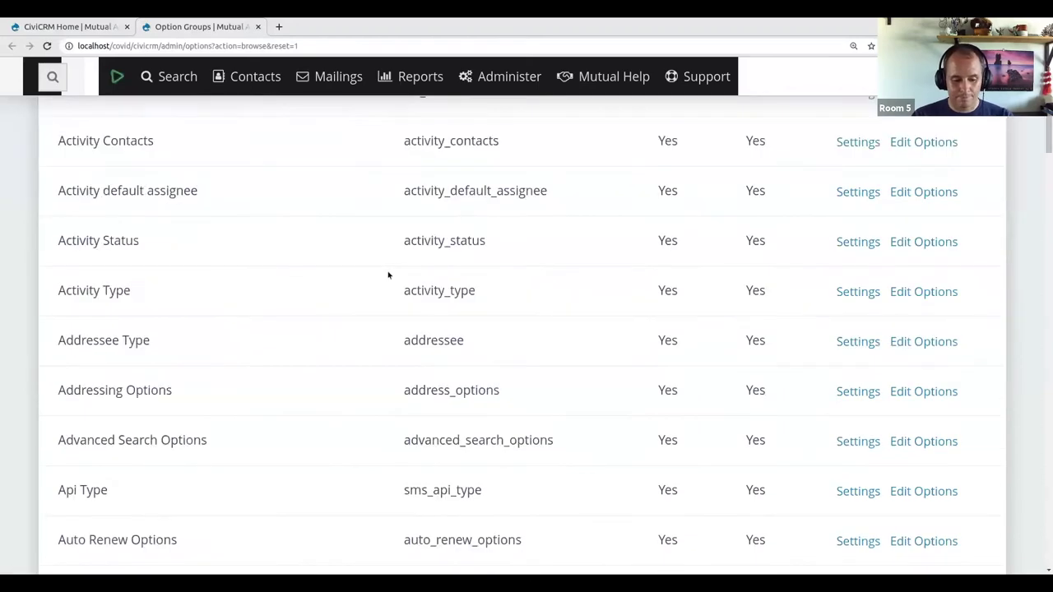
{"action": "key", "text": "ctrl+f"}
{"action": "type", "text": "xcm"}
{"action": "key", "text": "Escape"}
Close the browser history and search the option groups page for 'help'.
{"action": "key", "text": "ctrl+h"}
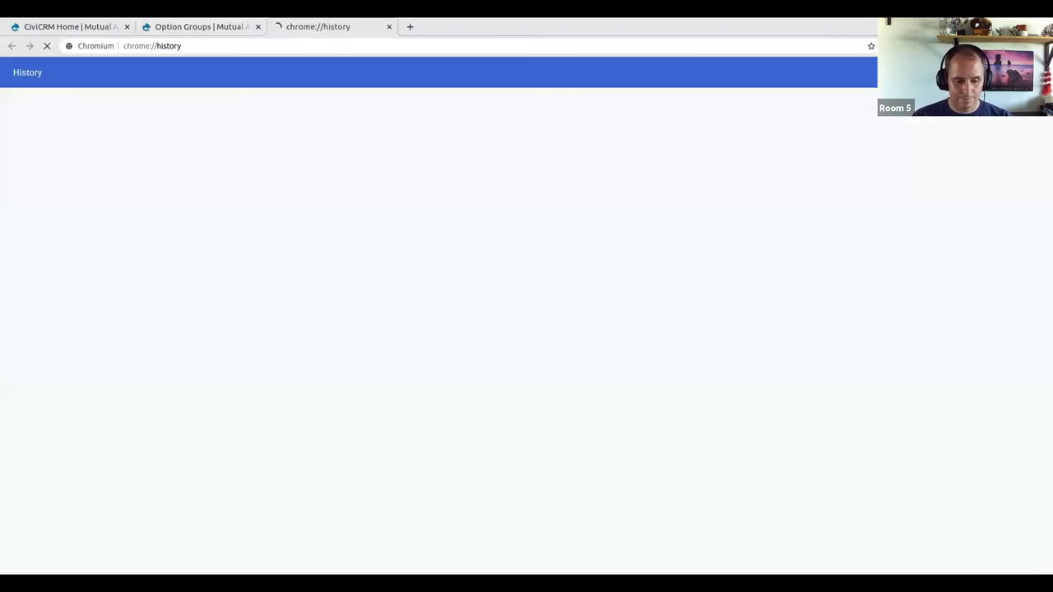
{"action": "left_click", "coordinate": [390, 26]}
{"action": "key", "text": "ctrl+f"}
{"action": "type", "text": "help"}
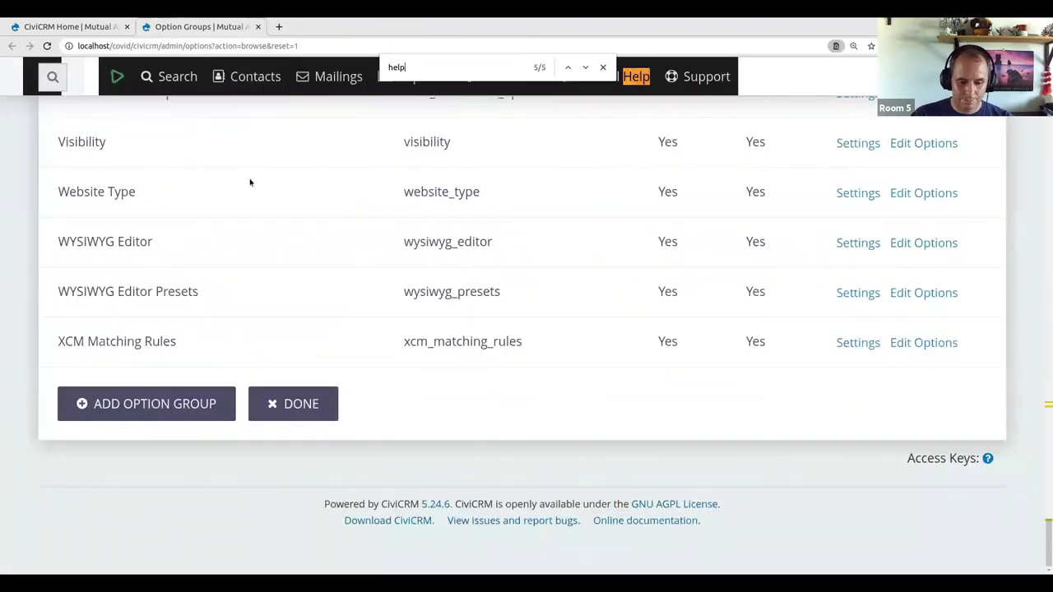
{"action": "key", "text": "Return"}
{"action": "key", "text": "Return"}
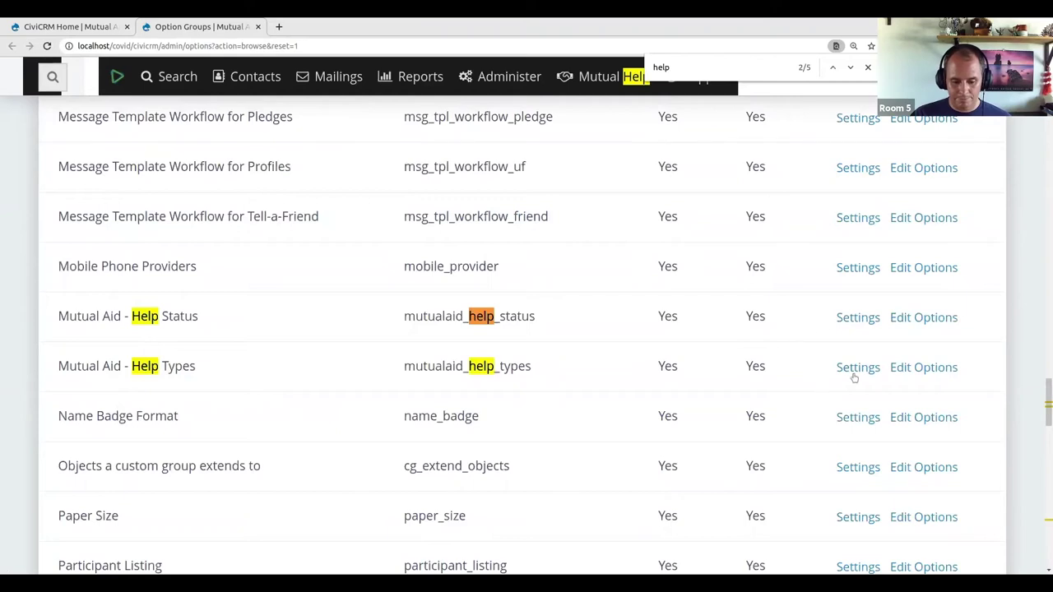
Review Help Types options (Any enabled; Shopping, Walk the Dog, Pick up Parcels disabled), then close them and the find bar.
{"action": "left_click", "coordinate": [852, 327]}
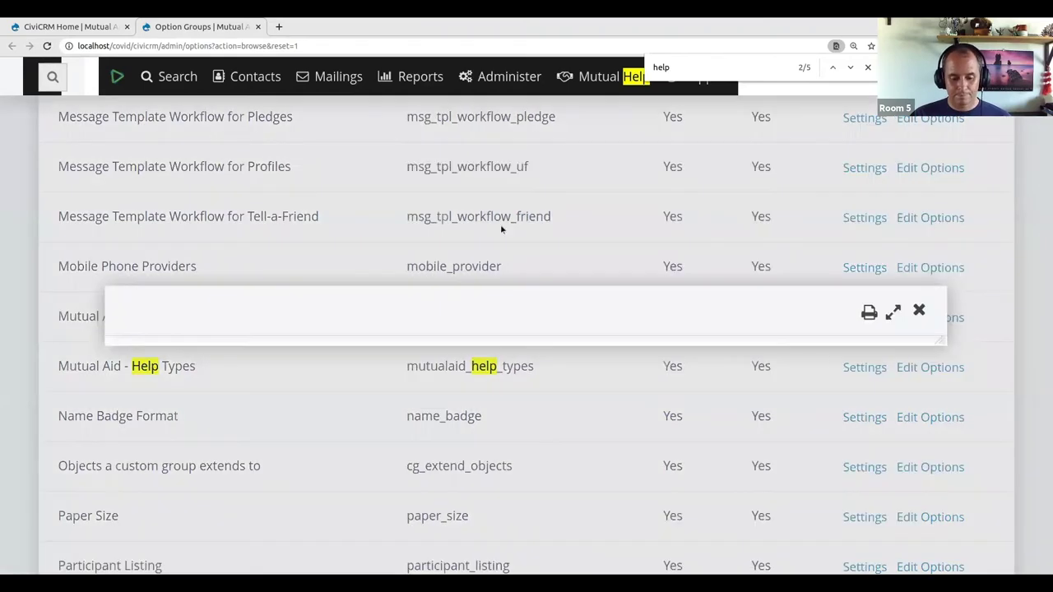
{"action": "scroll", "coordinate": [270, 337], "scroll_direction": "down", "scroll_amount": 1}
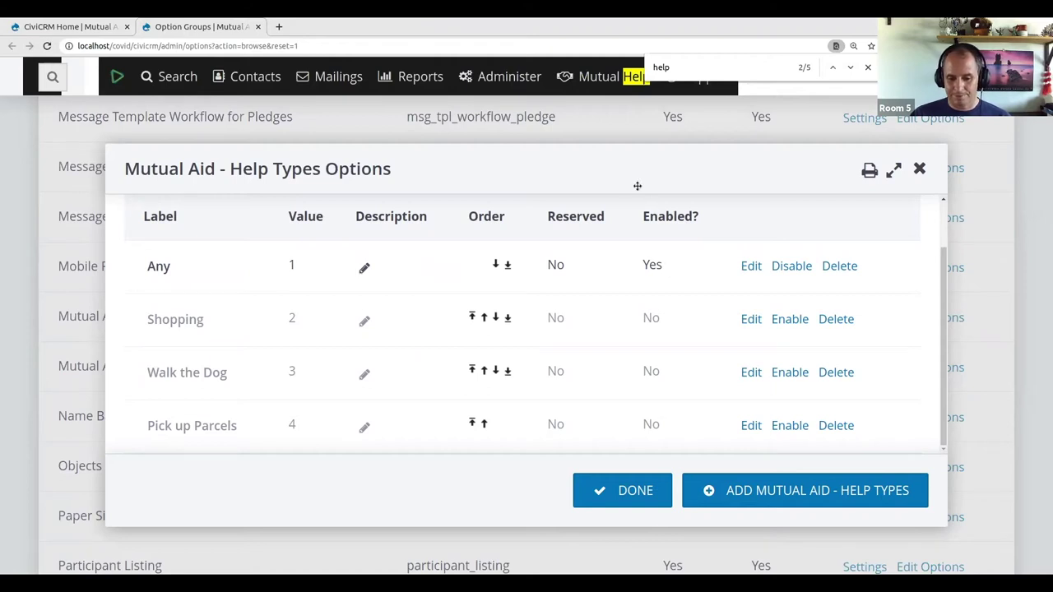
{"action": "mouse_move", "coordinate": [550, 174]}
{"action": "left_mouse_down"}
{"action": "mouse_move", "coordinate": [553, 155]}
{"action": "mouse_move", "coordinate": [539, 163]}
{"action": "left_mouse_up"}
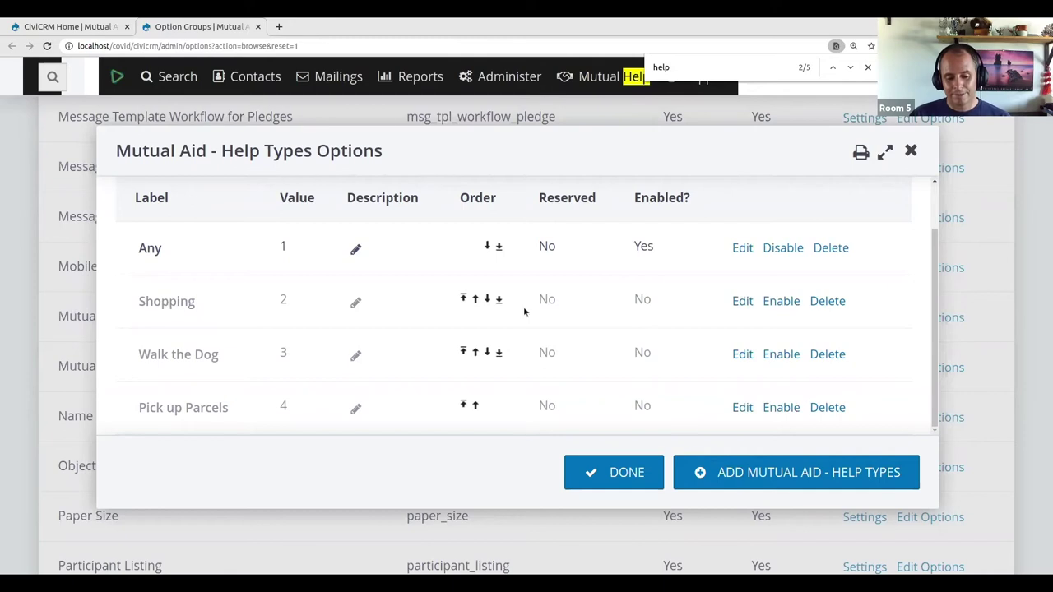
{"action": "scroll", "coordinate": [540, 298], "scroll_direction": "up", "scroll_amount": 1}
{"action": "scroll", "coordinate": [558, 294], "scroll_direction": "down", "scroll_amount": 1}
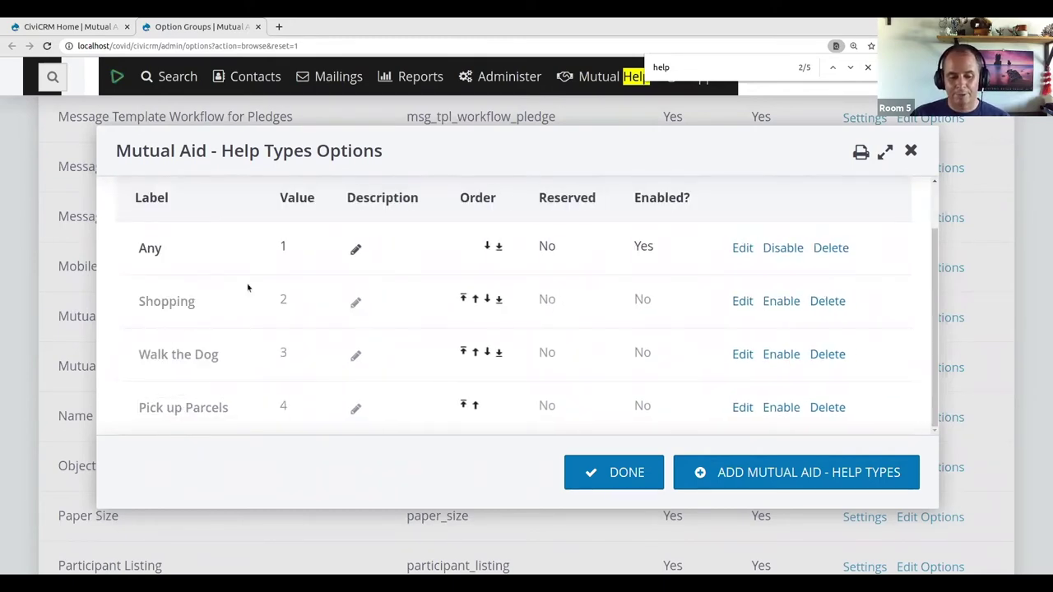
{"action": "left_click", "coordinate": [911, 153]}
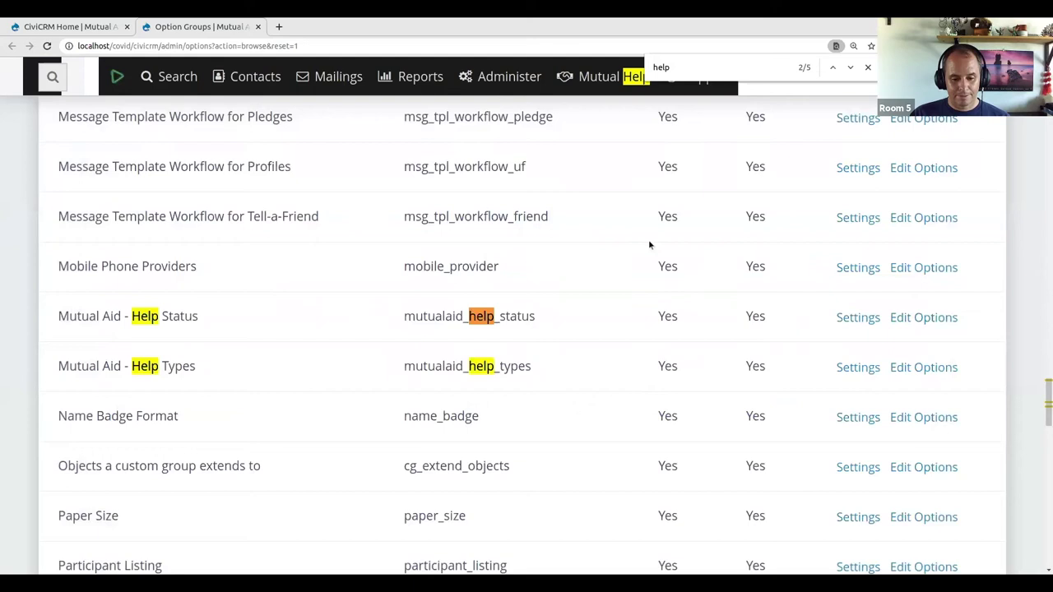
{"action": "left_click", "coordinate": [867, 66]}
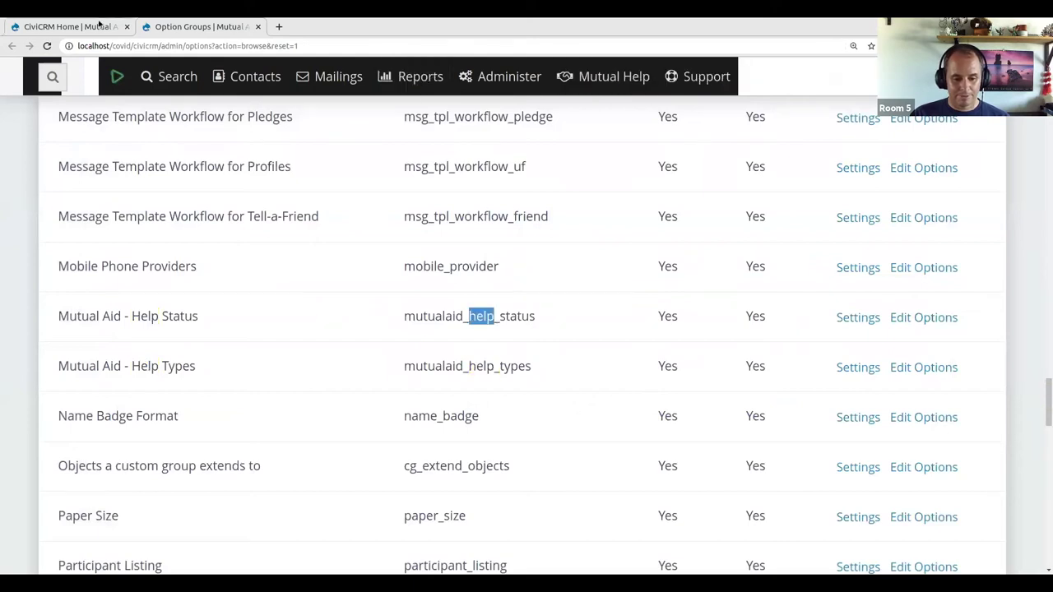
From the Home tab, open 'Help offer form' and 'Help request form' under Gather in new tabs.
{"action": "left_click", "coordinate": [99, 25]}
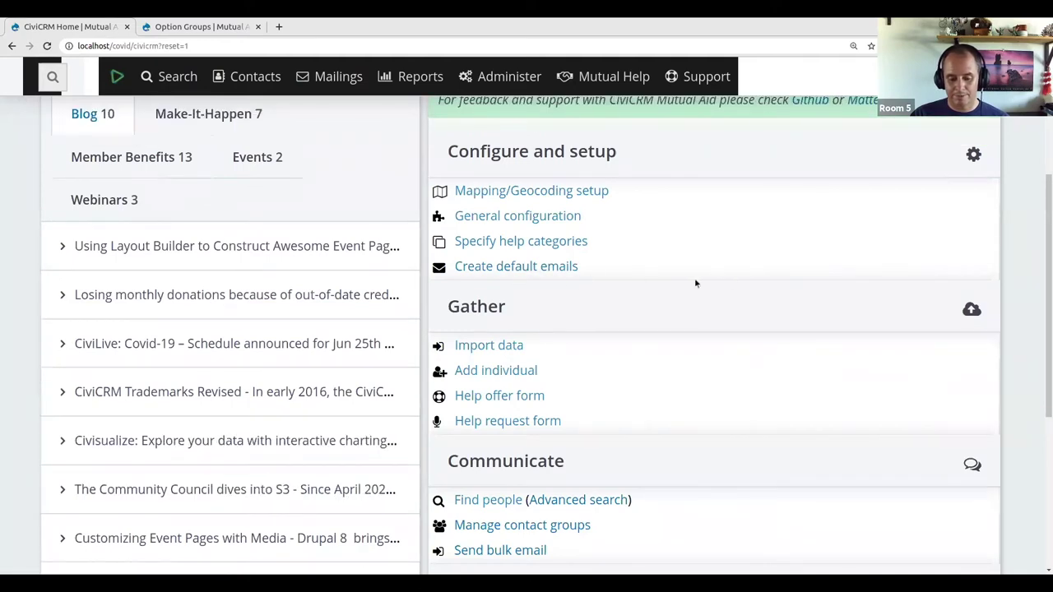
{"action": "scroll", "coordinate": [639, 296], "scroll_direction": "down", "scroll_amount": 1}
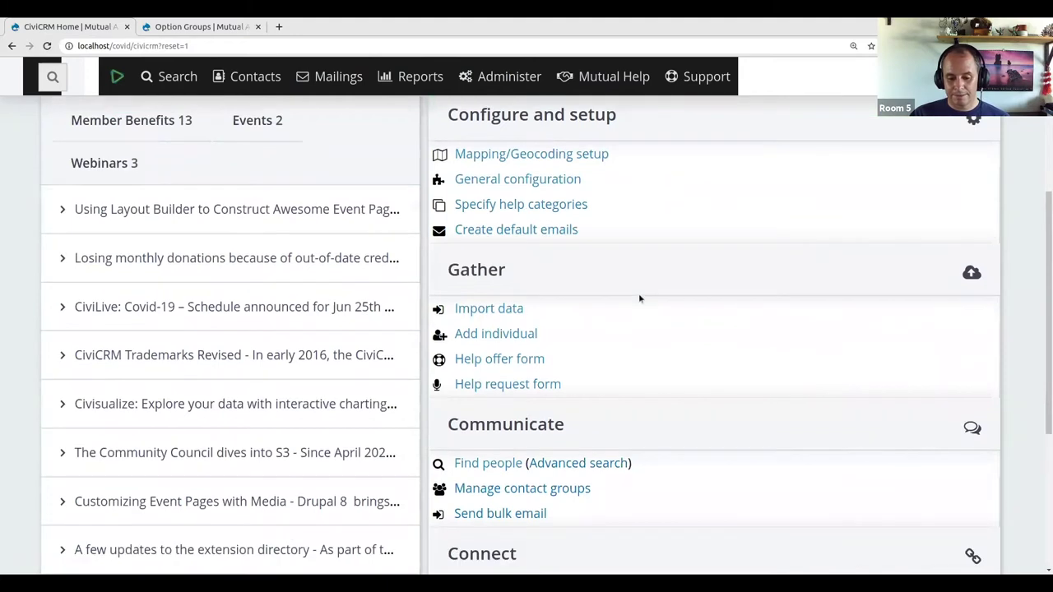
{"action": "scroll", "coordinate": [639, 279], "scroll_direction": "up", "scroll_amount": 1}
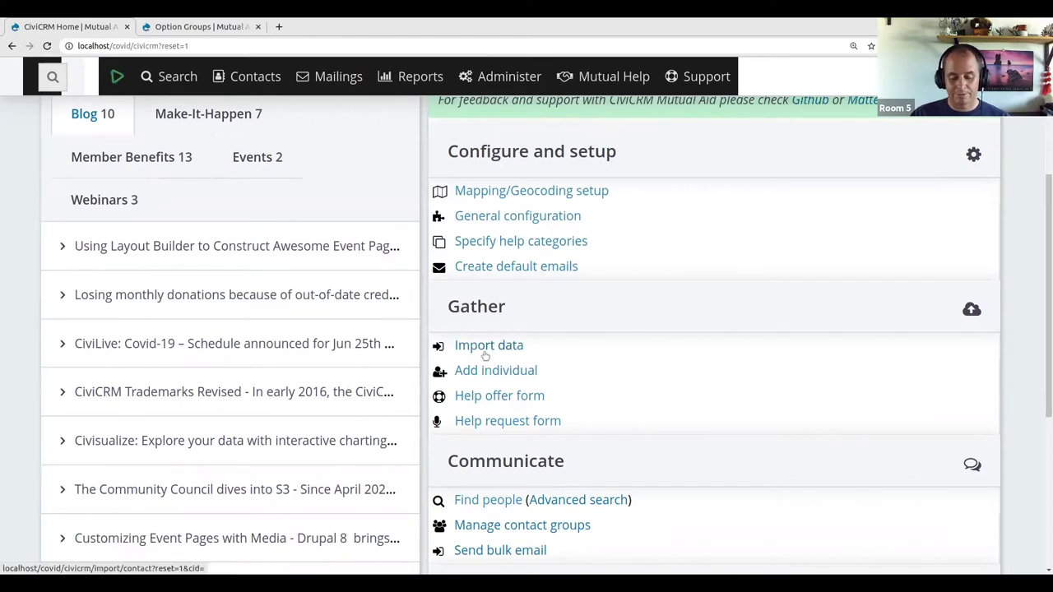
{"action": "scroll", "coordinate": [524, 356], "scroll_direction": "down", "scroll_amount": 2}
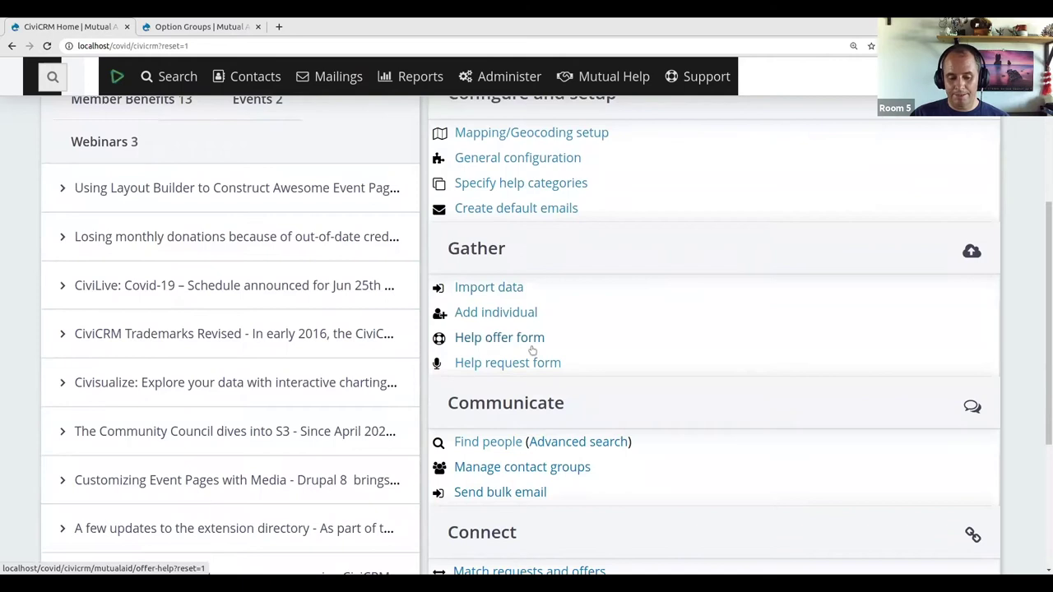
{"action": "left_click_drag", "start_coordinate": [559, 336], "coordinate": [565, 362]}
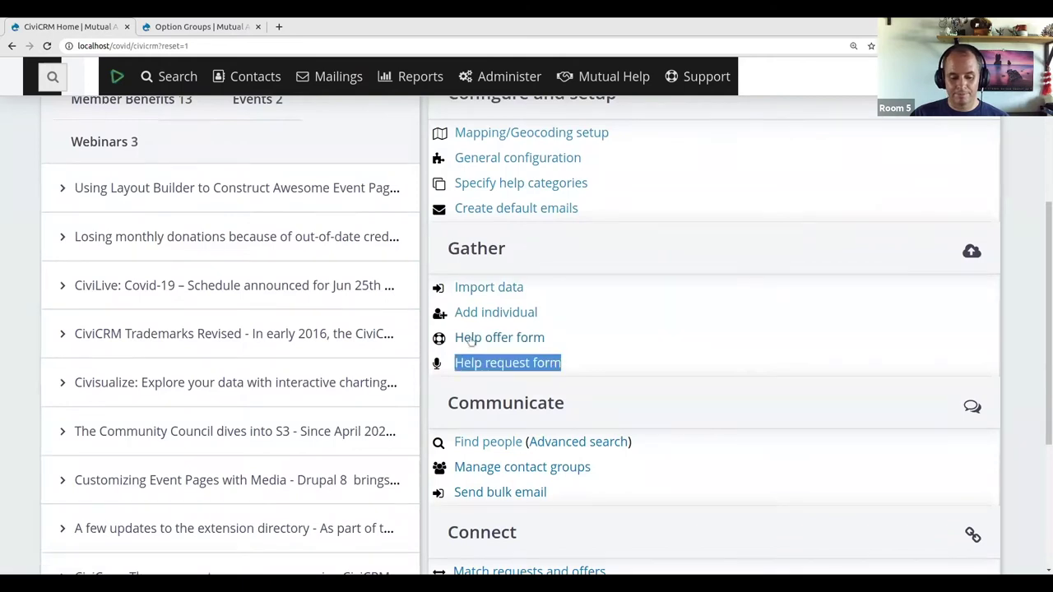
{"action": "middle_click", "coordinate": [494, 363]}
{"action": "middle_click", "coordinate": [498, 362]}
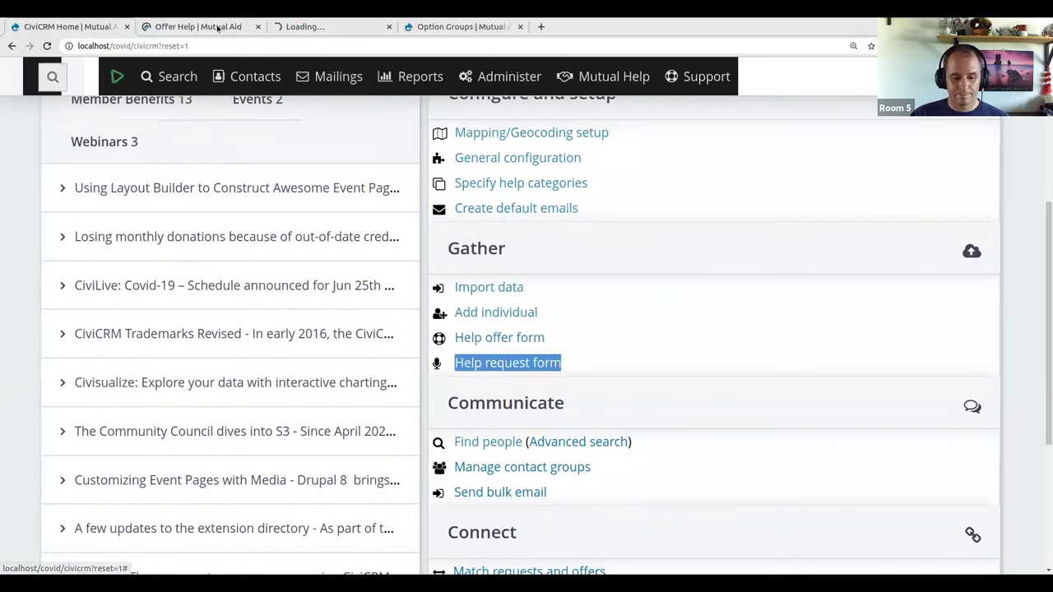
Browse the Offer Help form's name, address, phone and offer-size fields.
{"action": "key", "text": "ctrl+Tab"}
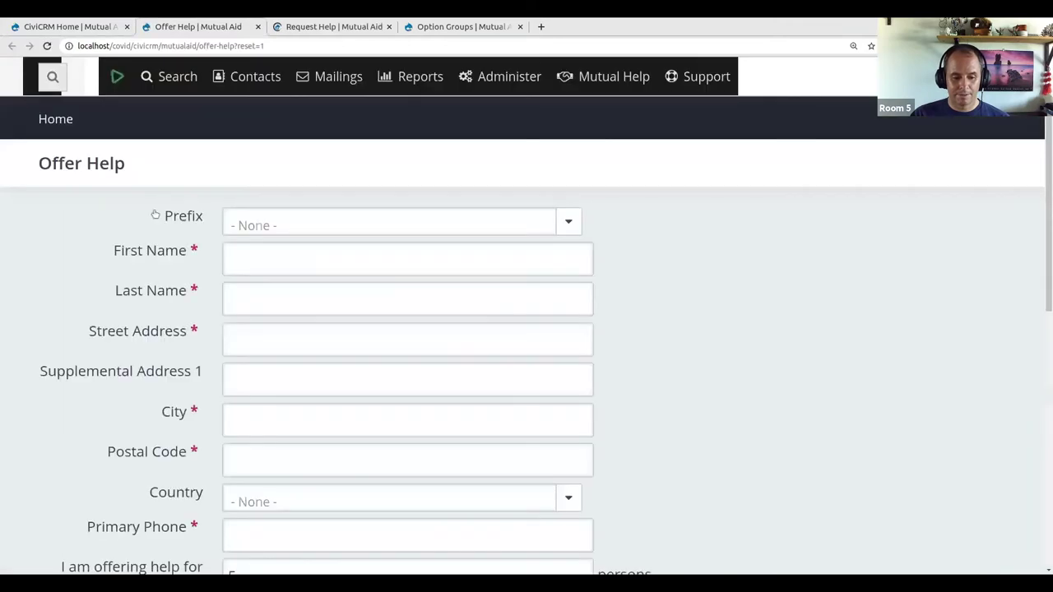
{"action": "key", "text": "ctrl+Tab"}
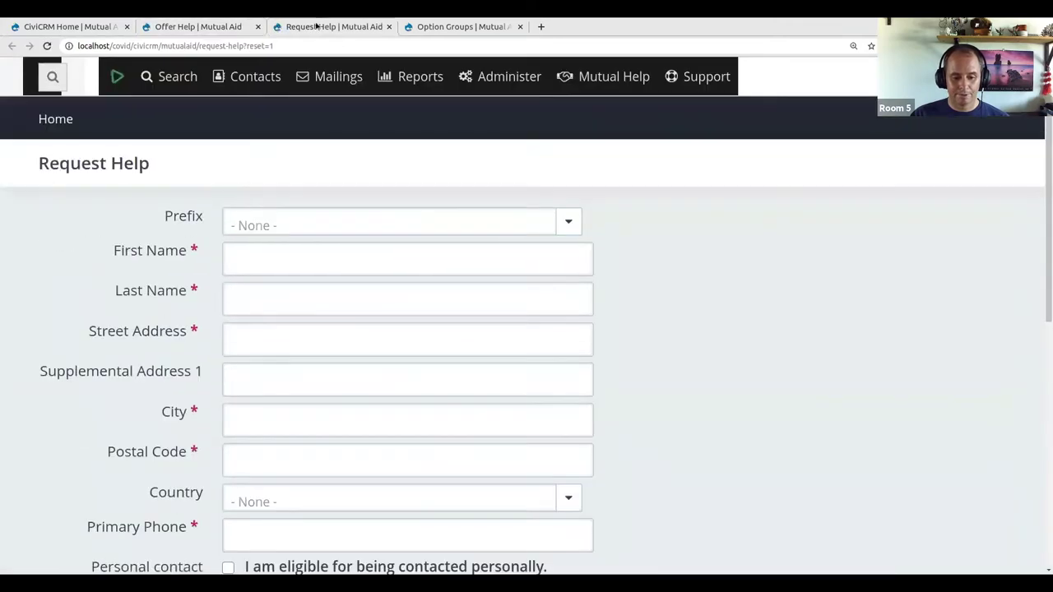
{"action": "key", "text": "ctrl+shift+Tab"}
{"action": "scroll", "coordinate": [740, 244], "scroll_direction": "down", "scroll_amount": 5}
{"action": "scroll", "coordinate": [744, 247], "scroll_direction": "up", "scroll_amount": 5}
{"action": "scroll", "coordinate": [776, 249], "scroll_direction": "down", "scroll_amount": 2}
{"action": "scroll", "coordinate": [778, 250], "scroll_direction": "up", "scroll_amount": 1}
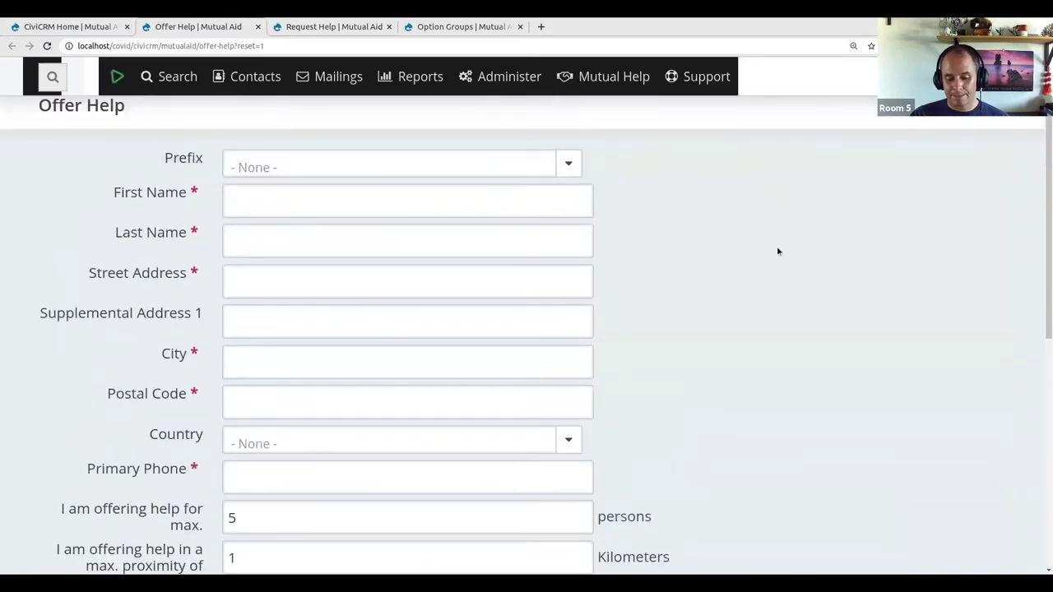
{"action": "scroll", "coordinate": [778, 251], "scroll_direction": "up", "scroll_amount": 1}
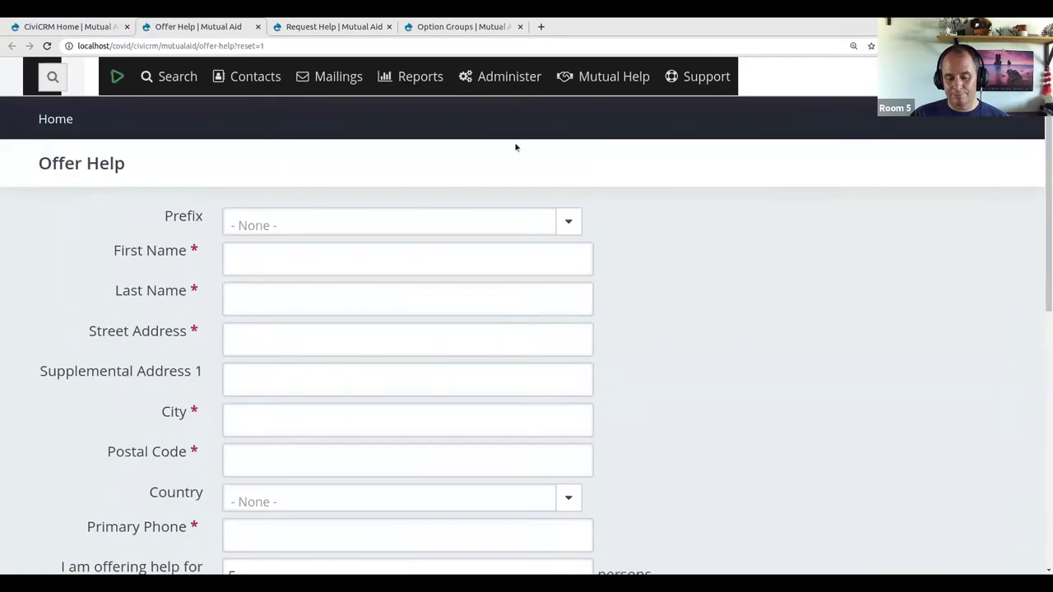
{"action": "scroll", "coordinate": [760, 302], "scroll_direction": "down", "scroll_amount": 2}
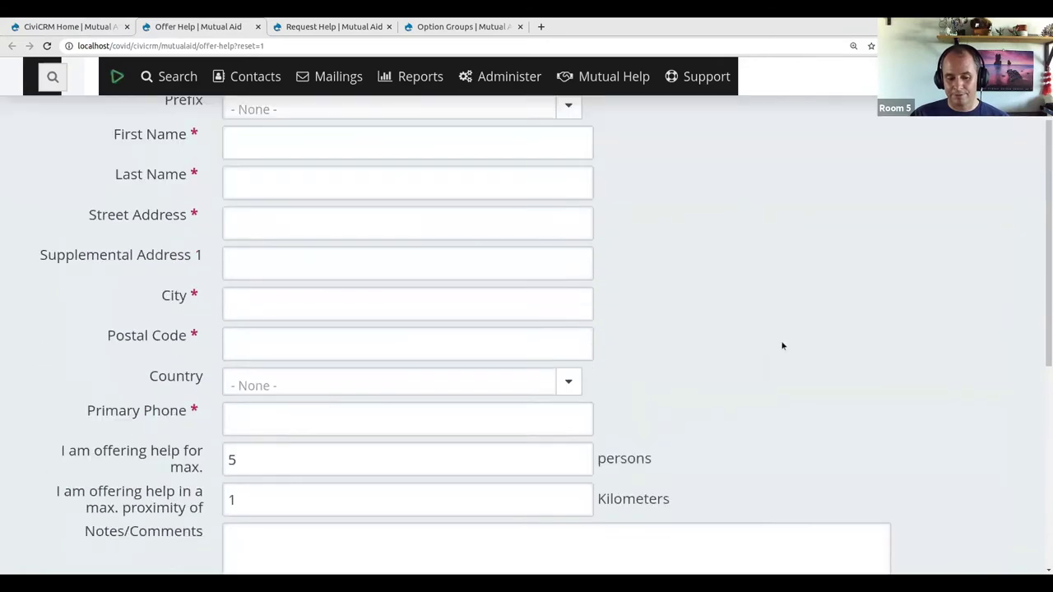
{"action": "scroll", "coordinate": [783, 346], "scroll_direction": "up", "scroll_amount": 2}
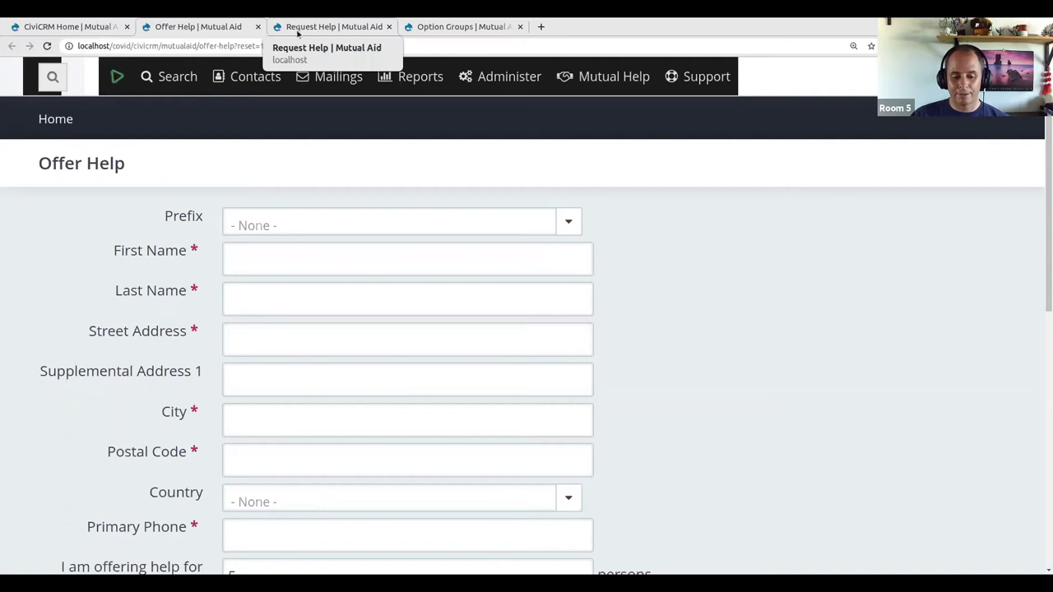
{"action": "scroll", "coordinate": [367, 388], "scroll_direction": "down", "scroll_amount": 3}
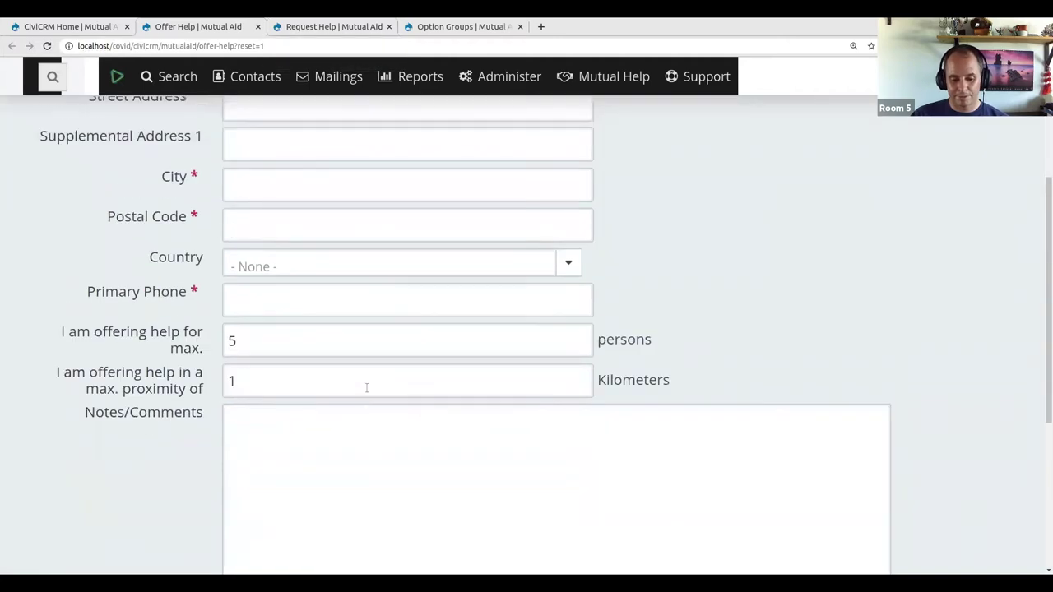
{"action": "scroll", "coordinate": [367, 388], "scroll_direction": "up", "scroll_amount": 3}
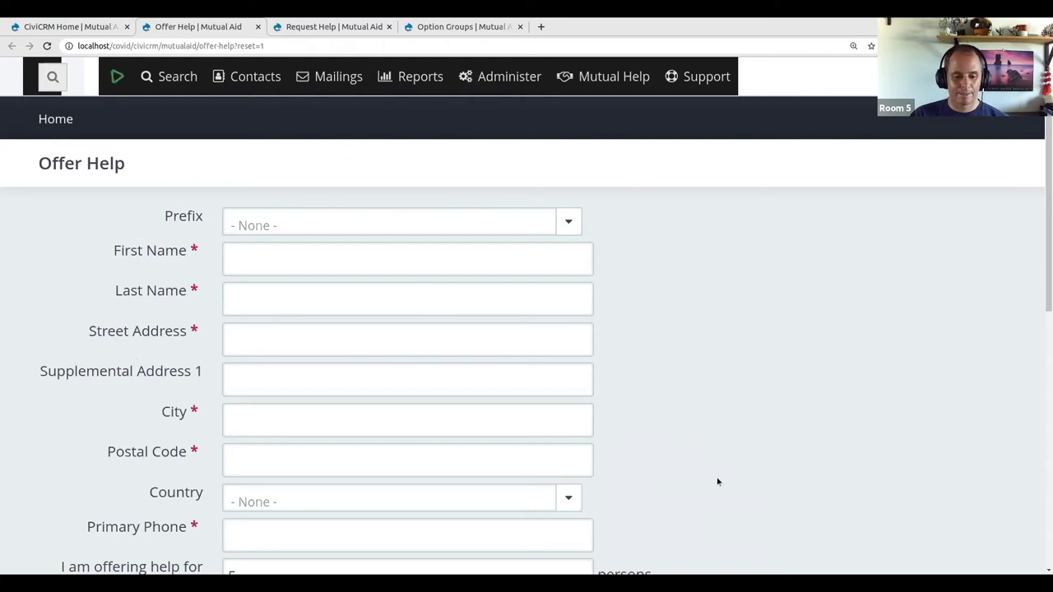
{"action": "scroll", "coordinate": [773, 306], "scroll_direction": "down", "scroll_amount": 1}
{"action": "scroll", "coordinate": [774, 306], "scroll_direction": "up", "scroll_amount": 1}
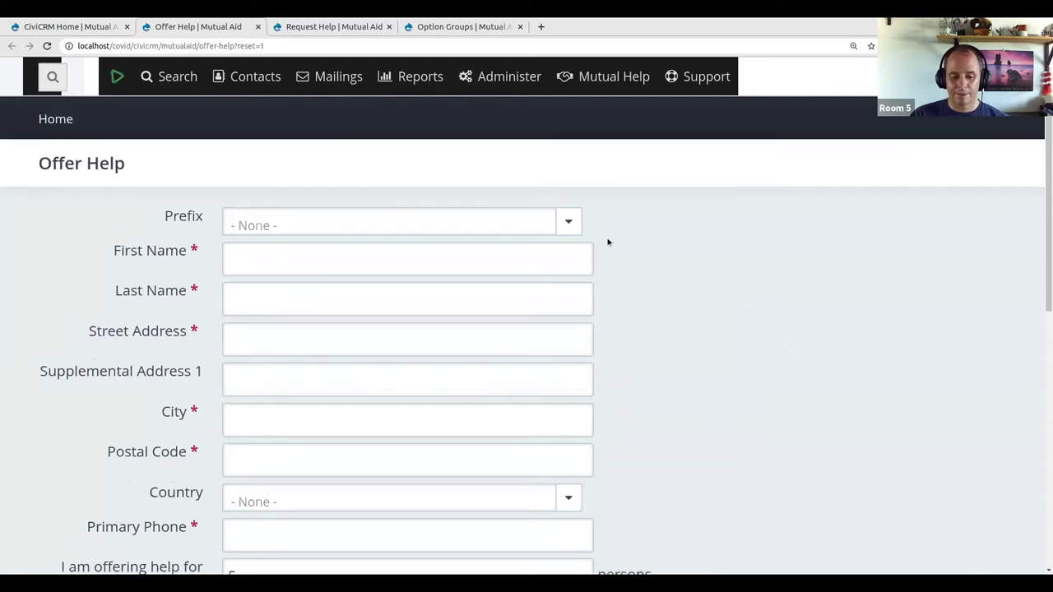
Glance at the Mailings menu and the Request Help tab, then return to Offer Help.
{"action": "left_click", "coordinate": [319, 87]}
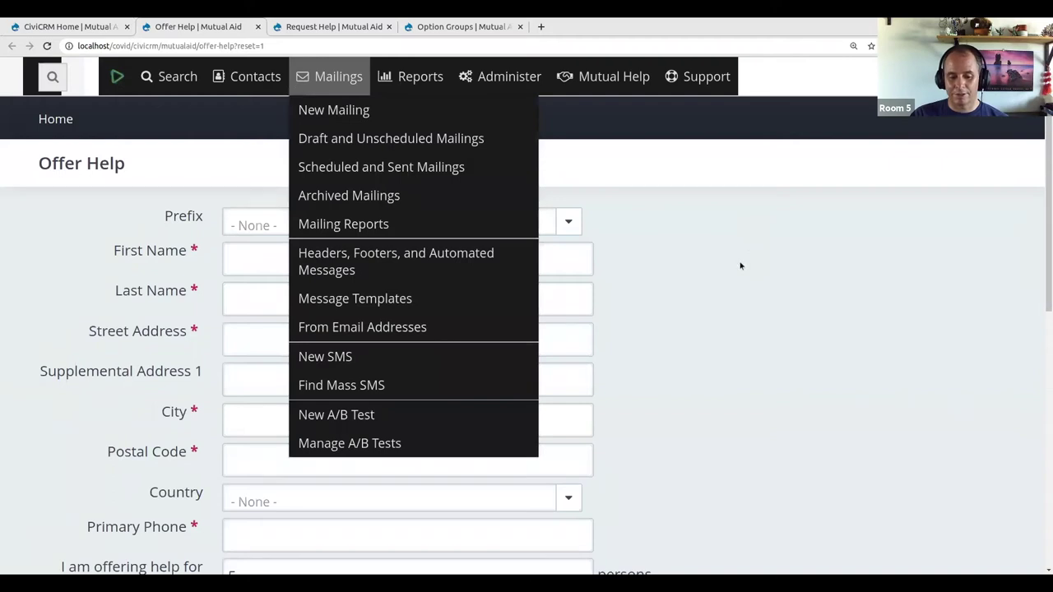
{"action": "scroll", "coordinate": [729, 428], "scroll_direction": "down", "scroll_amount": 1}
{"action": "scroll", "coordinate": [741, 411], "scroll_direction": "up", "scroll_amount": 1}
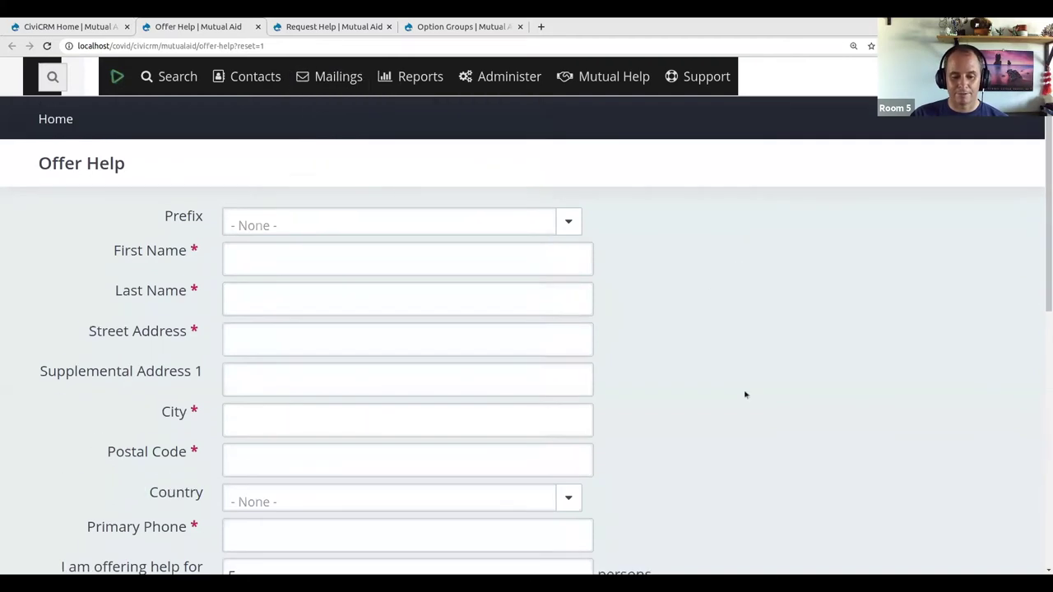
{"action": "left_click", "coordinate": [316, 27]}
{"action": "left_click", "coordinate": [206, 27]}
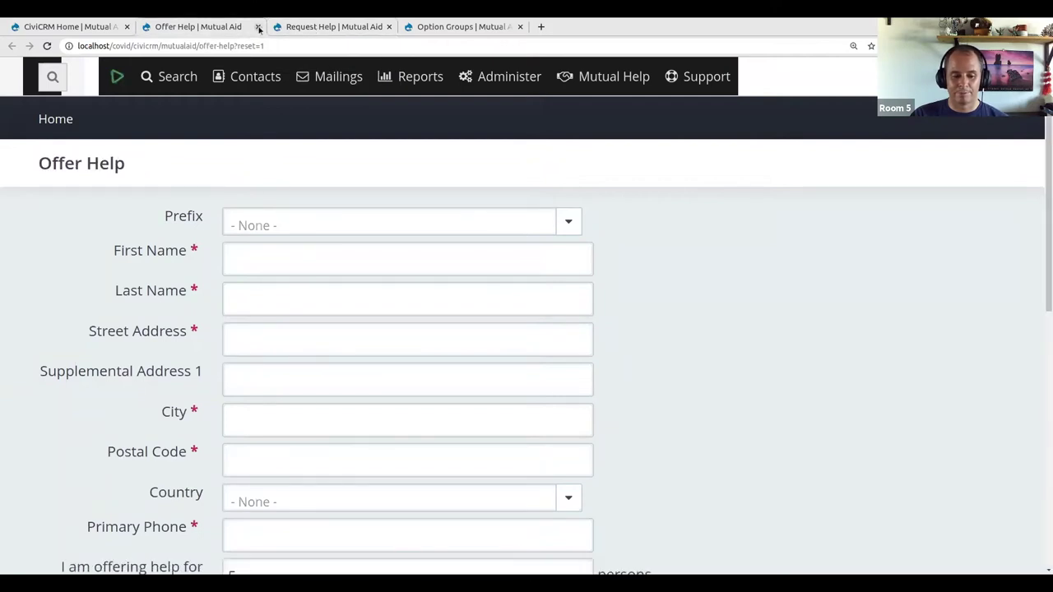
Return to the Home dashboard tab, scroll its Mutual Aid links, and clear the text selection.
{"action": "left_click", "coordinate": [77, 27]}
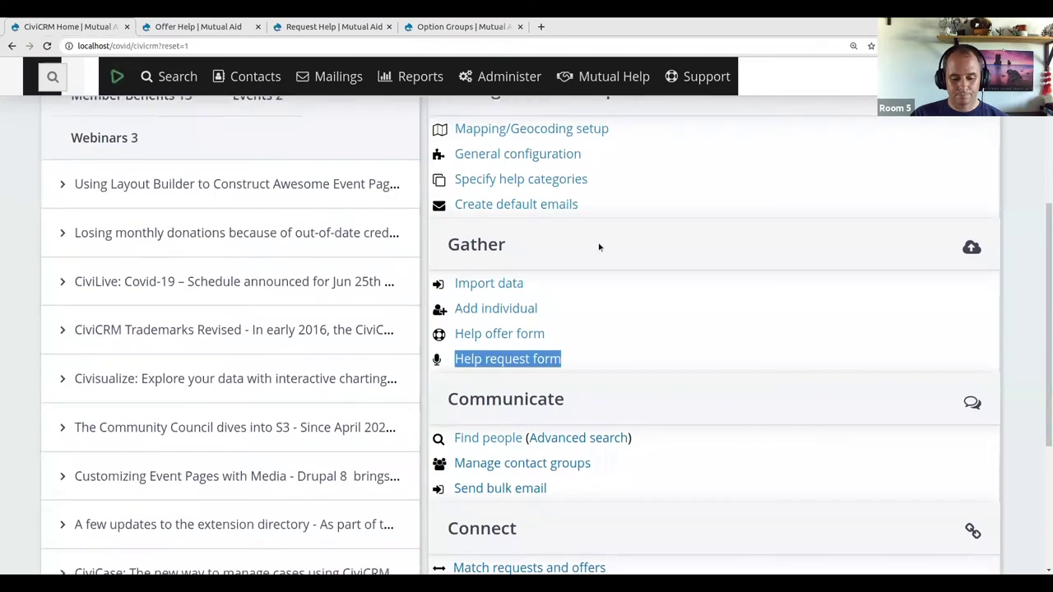
{"action": "scroll", "coordinate": [603, 246], "scroll_direction": "down", "scroll_amount": 1}
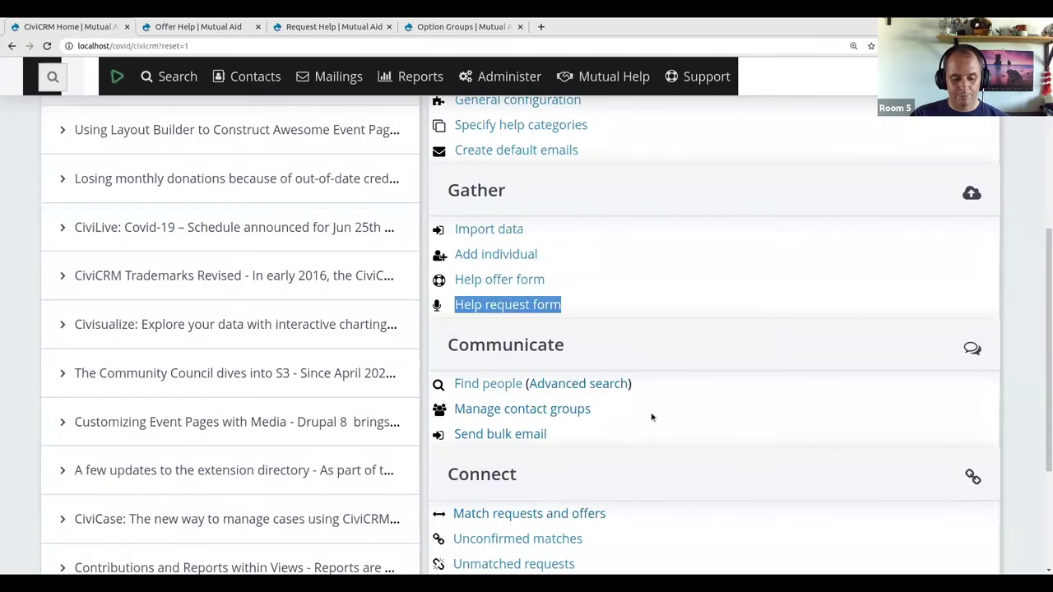
{"action": "scroll", "coordinate": [650, 413], "scroll_direction": "down", "scroll_amount": 1}
{"action": "scroll", "coordinate": [649, 405], "scroll_direction": "down", "scroll_amount": 2}
{"action": "scroll", "coordinate": [646, 400], "scroll_direction": "up", "scroll_amount": 2}
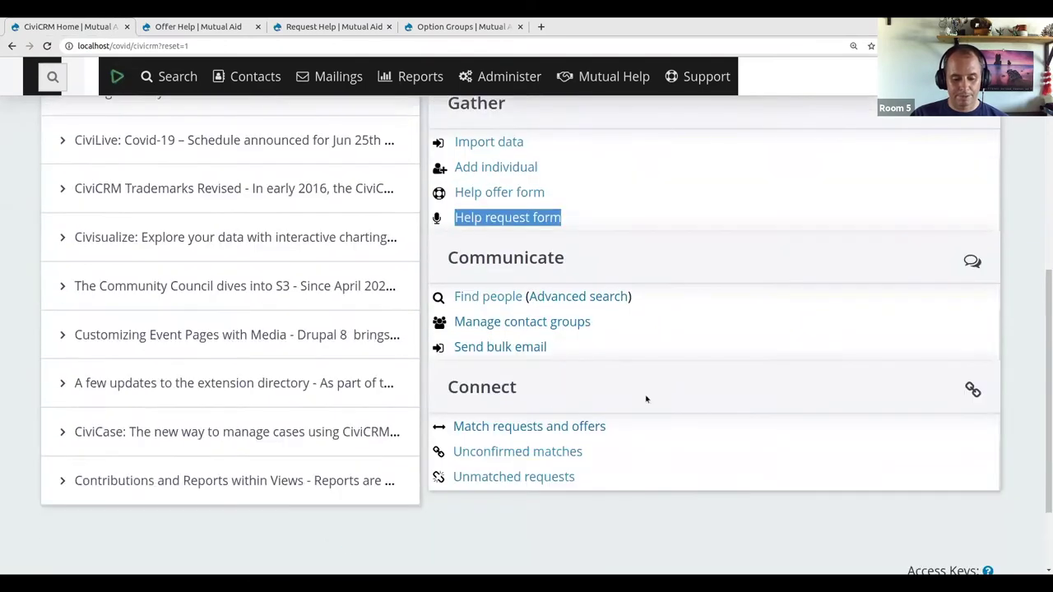
{"action": "left_click", "coordinate": [721, 327]}
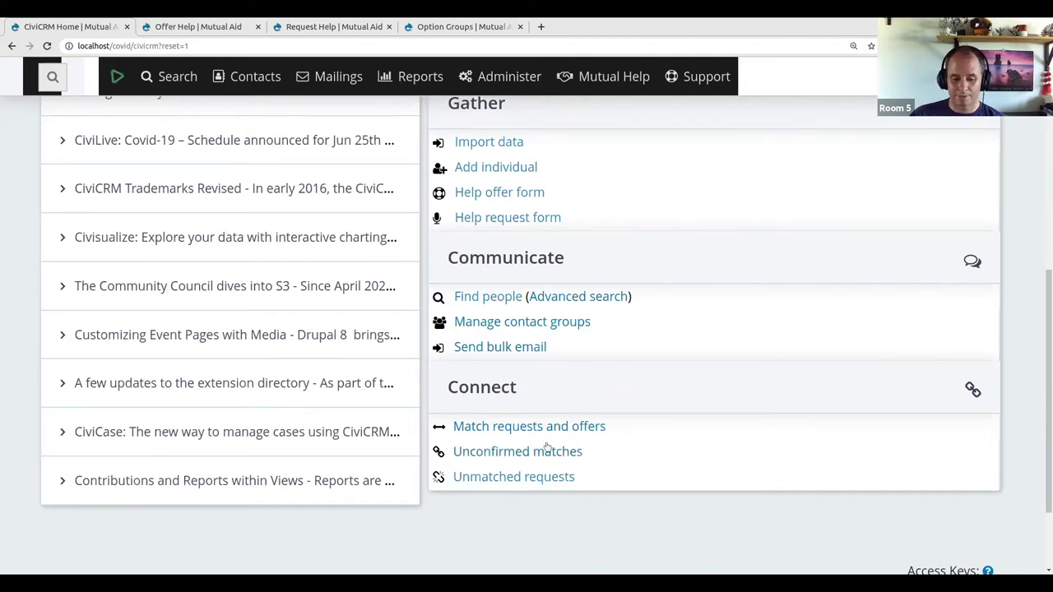
Run Match Now from Mutual Help and confirm 1 help offer was matched in 0.570 seconds.
{"action": "mouse_move", "coordinate": [590, 83]}
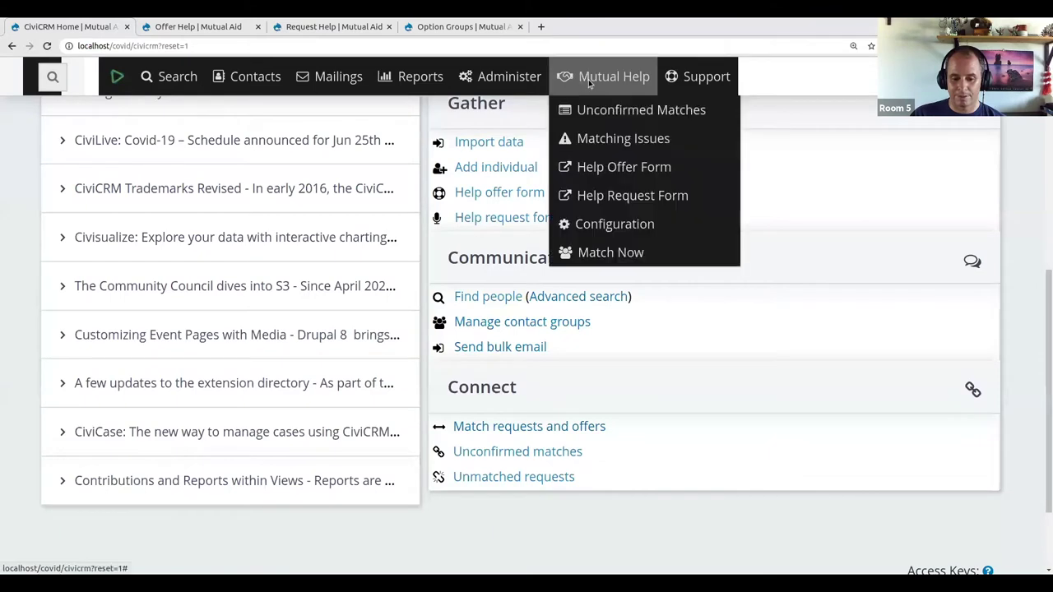
{"action": "left_click", "coordinate": [642, 254]}
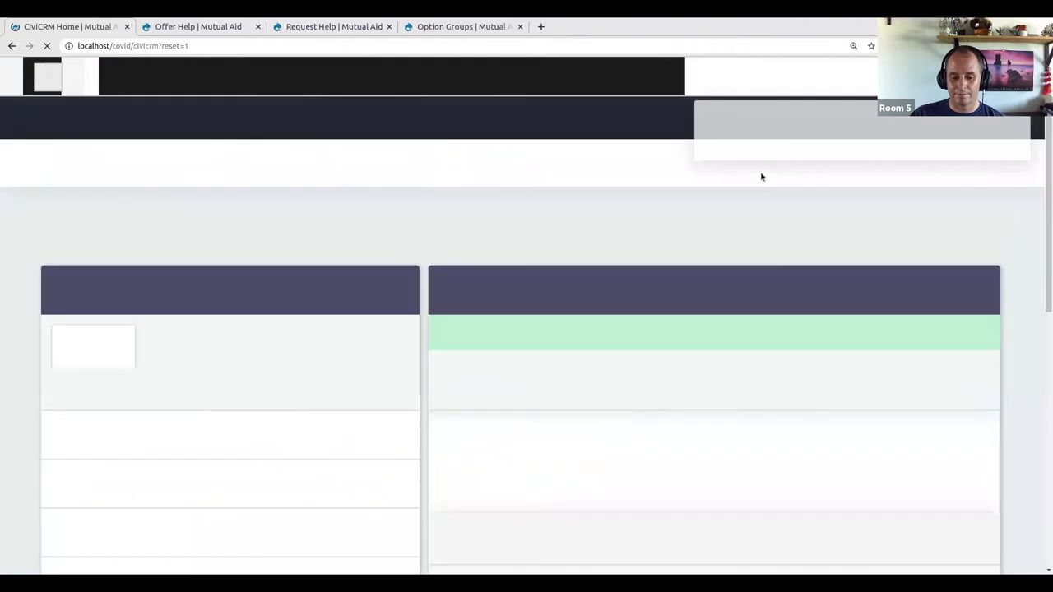
{"action": "left_click_drag", "start_coordinate": [770, 141], "coordinate": [783, 157]}
{"action": "left_click", "coordinate": [777, 174]}
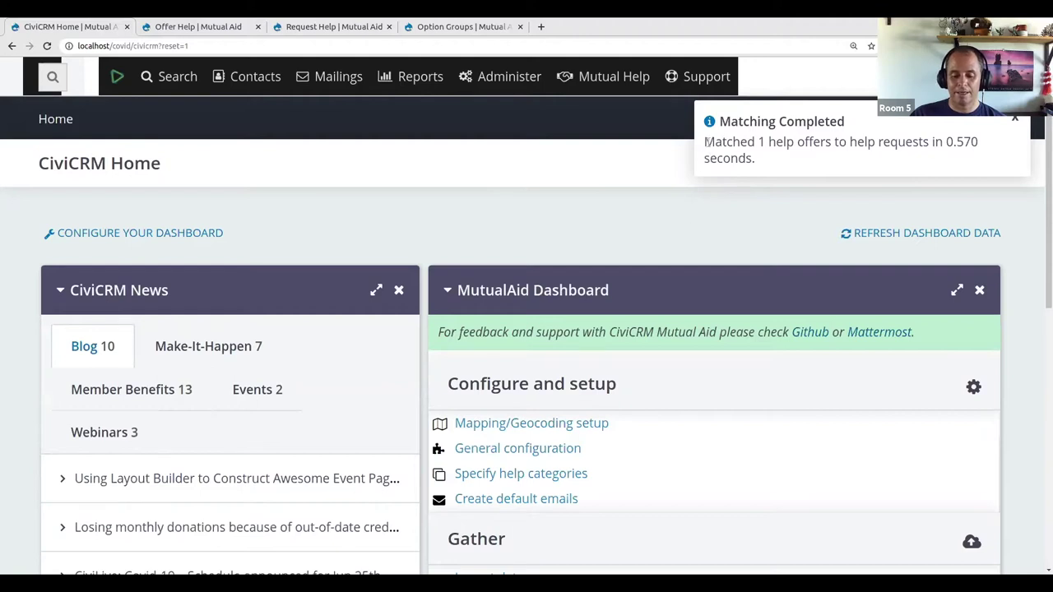
{"action": "left_click_drag", "start_coordinate": [706, 142], "coordinate": [757, 148]}
{"action": "left_click", "coordinate": [758, 167]}
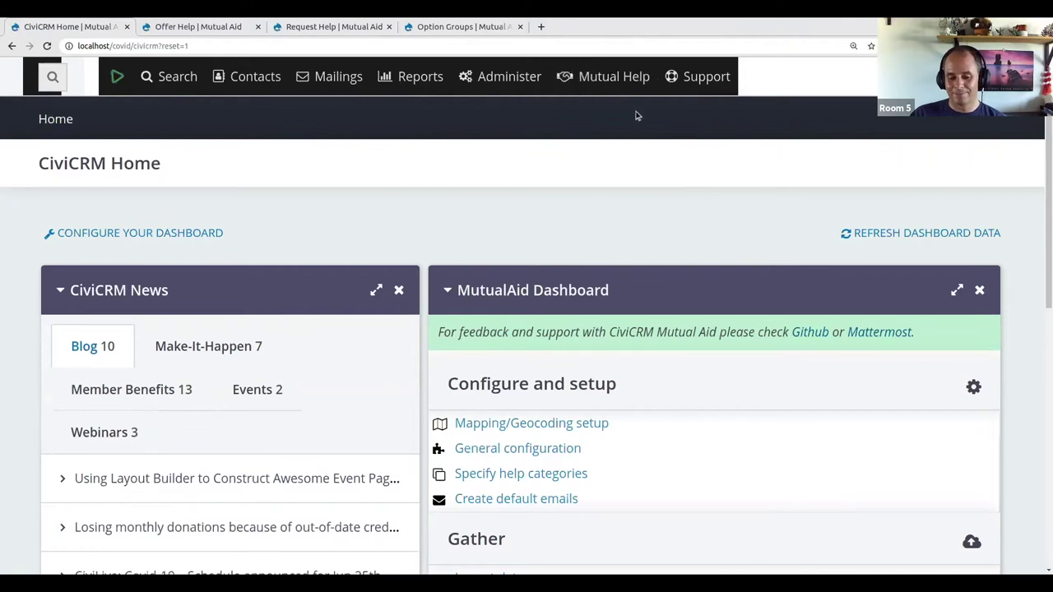
Reopen the Mutual Help menu from the Home dashboard.
{"action": "left_click", "coordinate": [623, 83]}
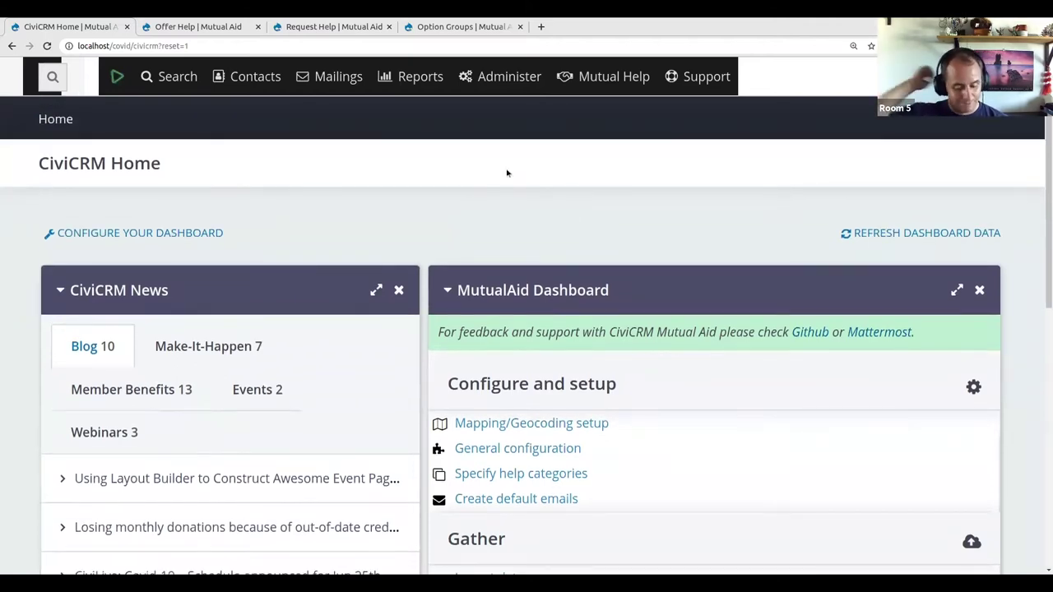
{"action": "mouse_move", "coordinate": [516, 83]}
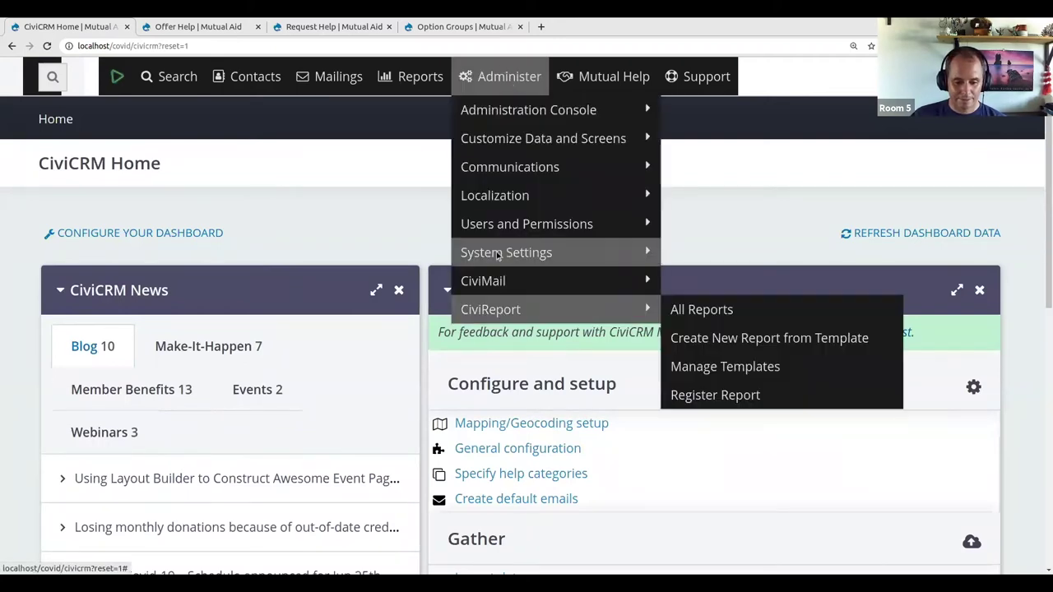
Open Mutual Help > Configuration and review its settings: languages off, comments on, distance in Kilometers.
{"action": "mouse_move", "coordinate": [611, 78]}
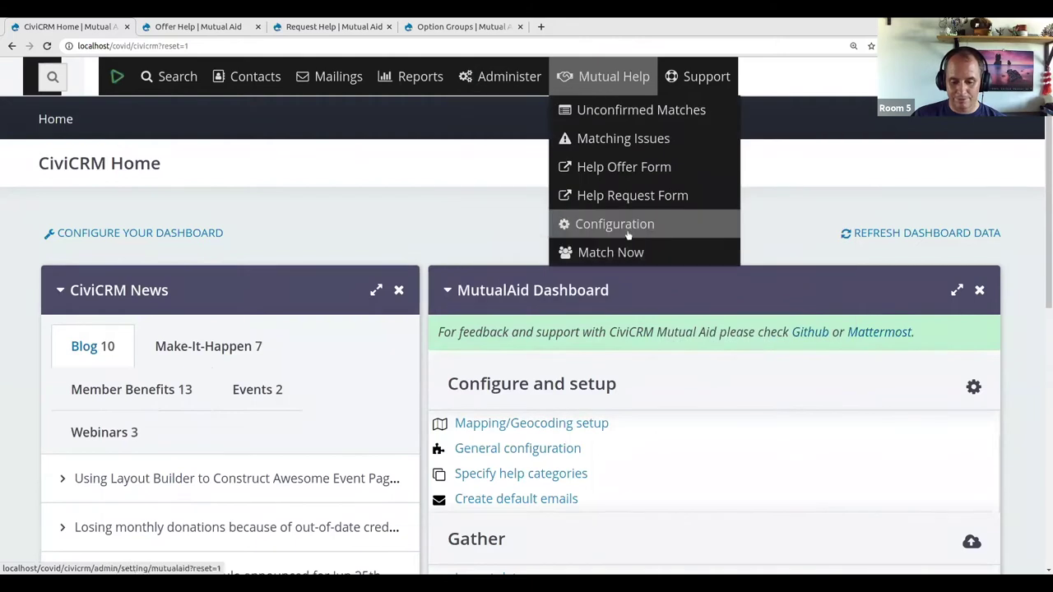
{"action": "left_click", "coordinate": [627, 235]}
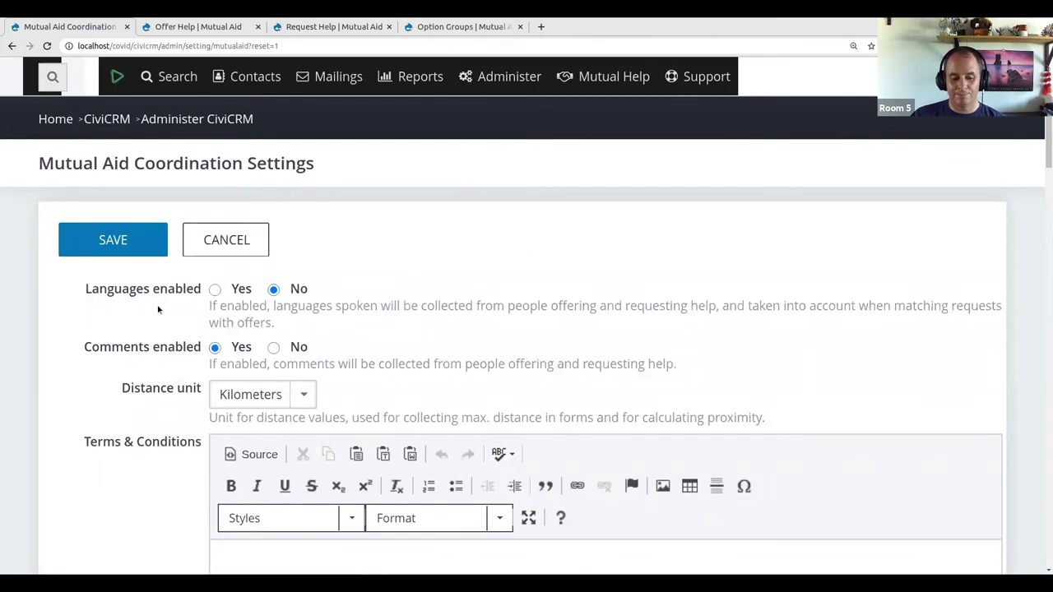
{"action": "scroll", "coordinate": [341, 278], "scroll_direction": "down", "scroll_amount": 3}
{"action": "scroll", "coordinate": [341, 274], "scroll_direction": "up", "scroll_amount": 2}
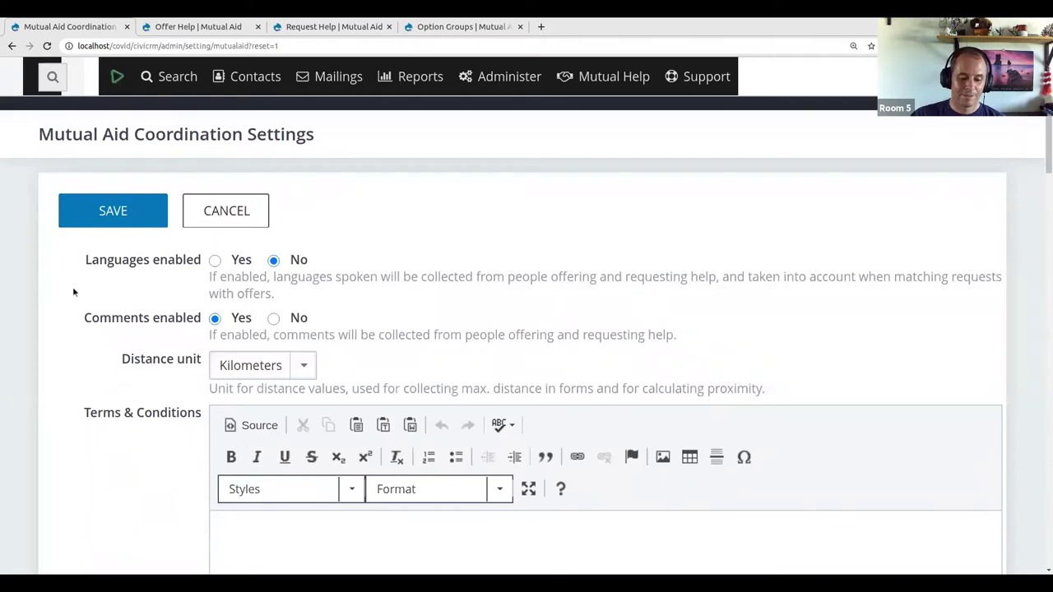
{"action": "scroll", "coordinate": [86, 290], "scroll_direction": "down", "scroll_amount": 1}
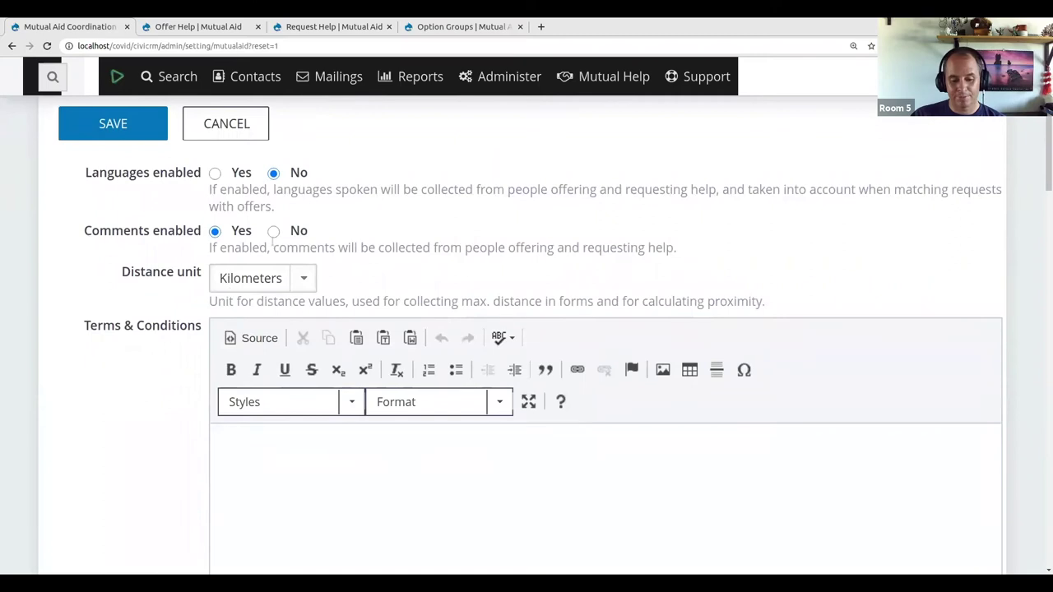
{"action": "scroll", "coordinate": [252, 283], "scroll_direction": "down", "scroll_amount": 1}
{"action": "scroll", "coordinate": [162, 214], "scroll_direction": "up", "scroll_amount": 1}
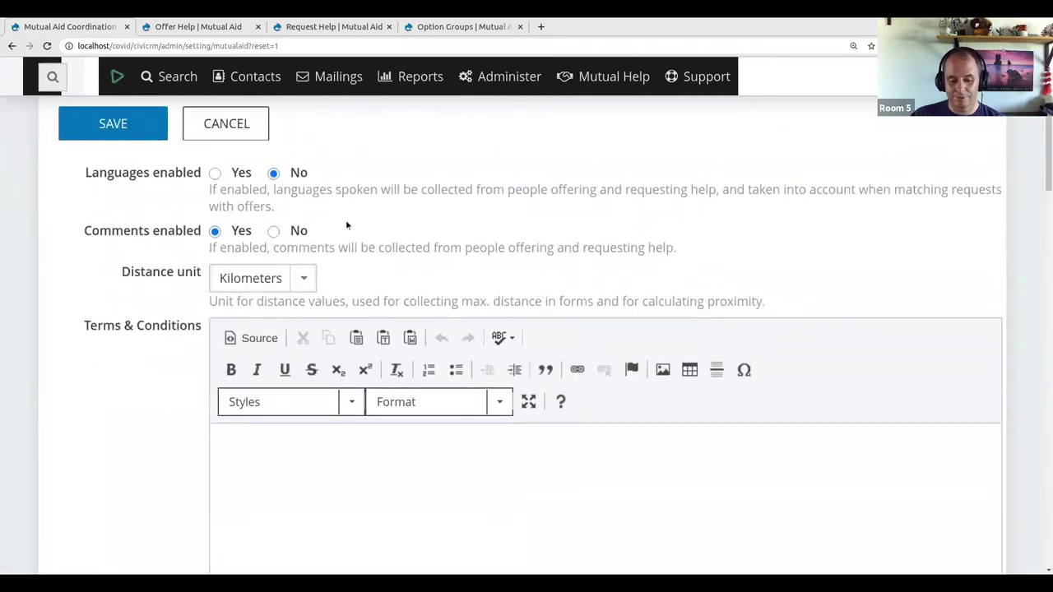
{"action": "scroll", "coordinate": [171, 238], "scroll_direction": "down", "scroll_amount": 1}
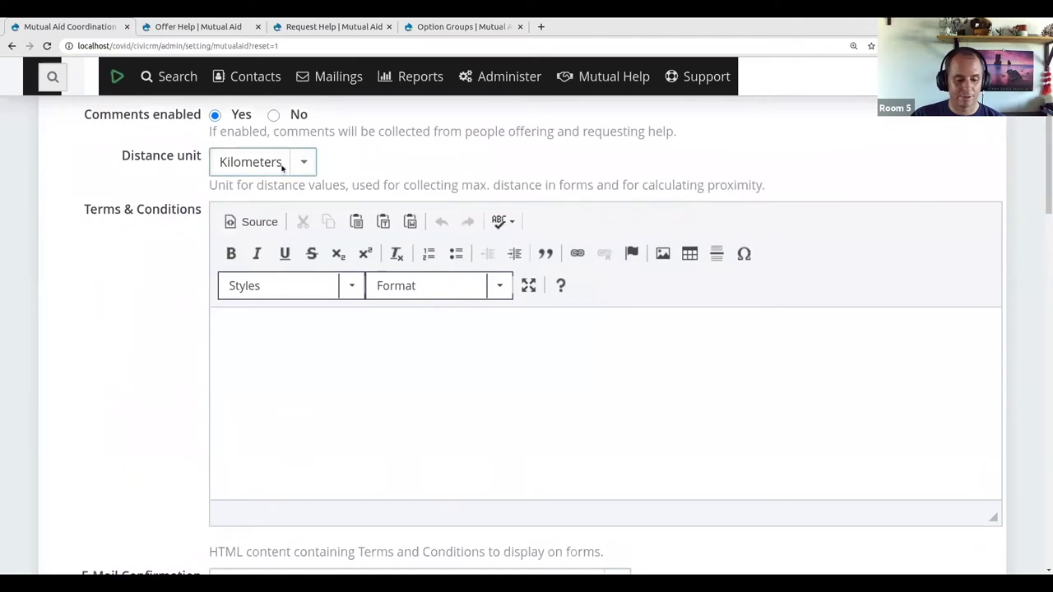
{"action": "scroll", "coordinate": [128, 169], "scroll_direction": "down", "scroll_amount": 2}
{"action": "scroll", "coordinate": [312, 203], "scroll_direction": "up", "scroll_amount": 1}
{"action": "left_click", "coordinate": [369, 277]}
{"action": "scroll", "coordinate": [106, 309], "scroll_direction": "up", "scroll_amount": 1}
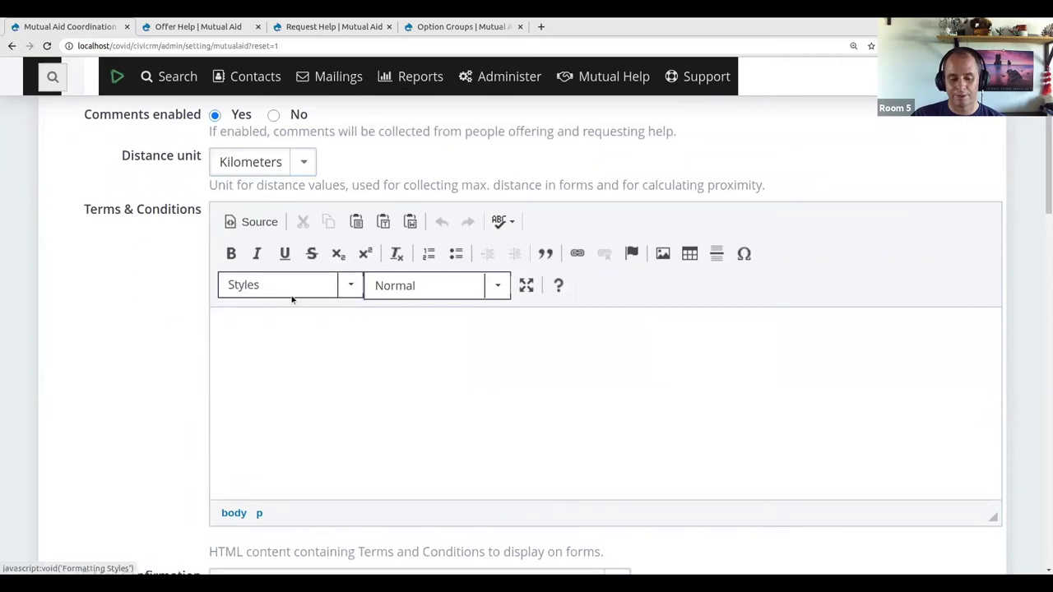
{"action": "scroll", "coordinate": [129, 287], "scroll_direction": "down", "scroll_amount": 2}
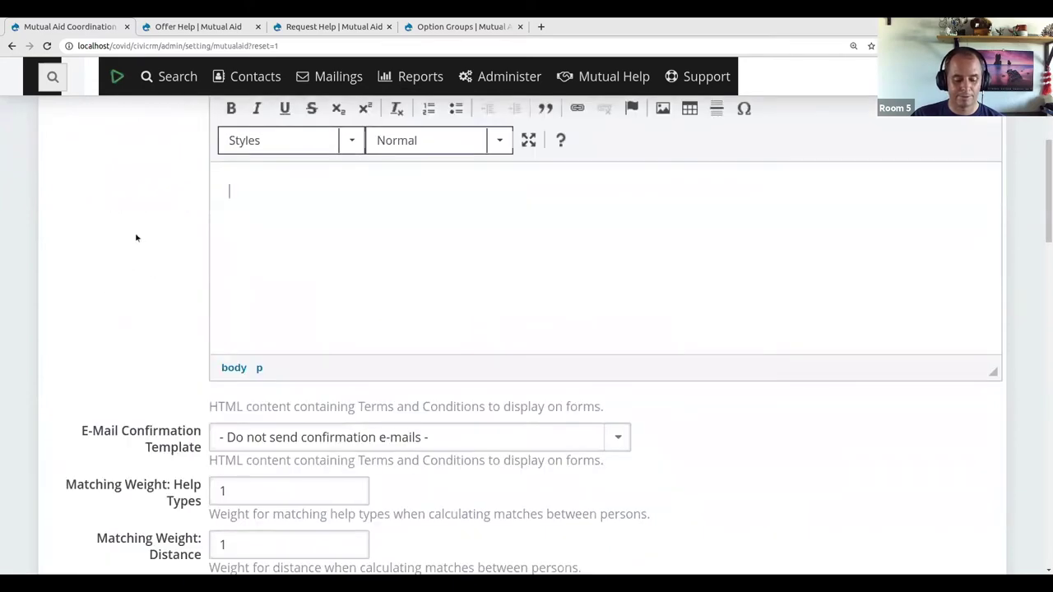
{"action": "scroll", "coordinate": [138, 229], "scroll_direction": "down", "scroll_amount": 4}
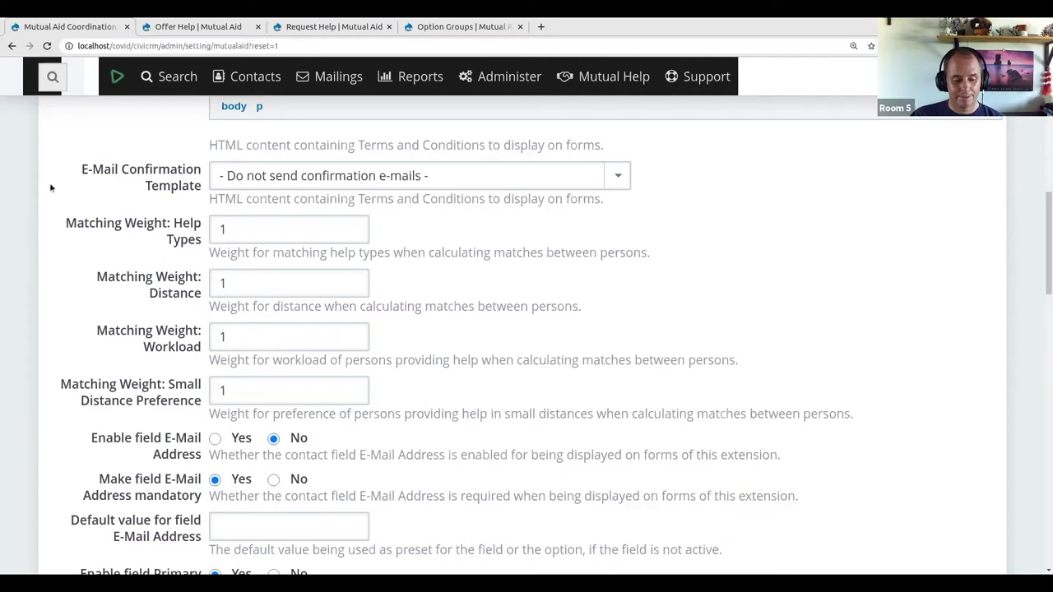
{"action": "left_click_drag", "start_coordinate": [52, 223], "coordinate": [491, 415]}
{"action": "left_click", "coordinate": [491, 415]}
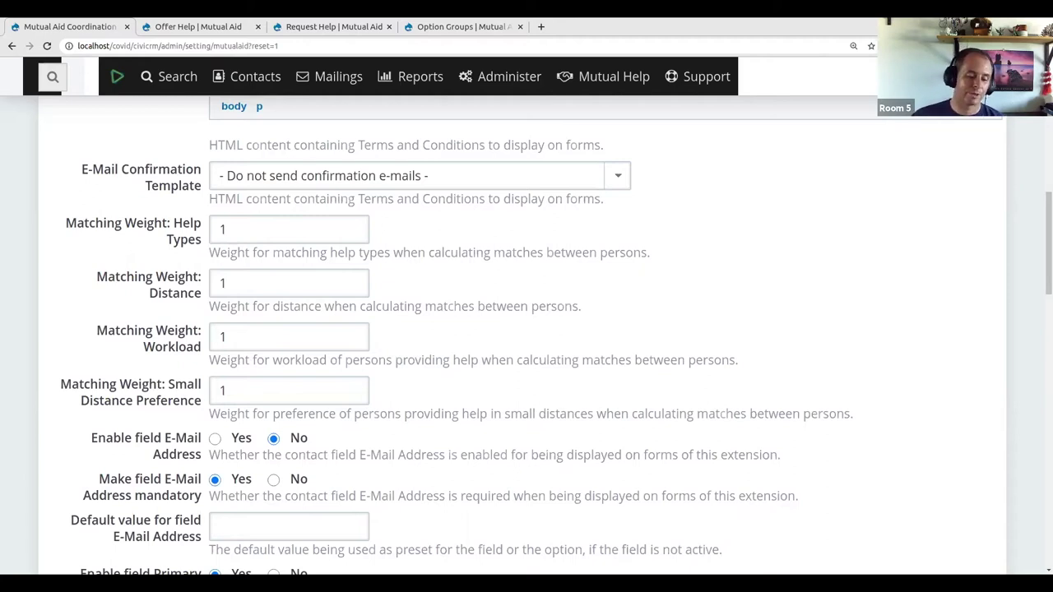
{"action": "left_click_drag", "start_coordinate": [65, 225], "coordinate": [197, 244]}
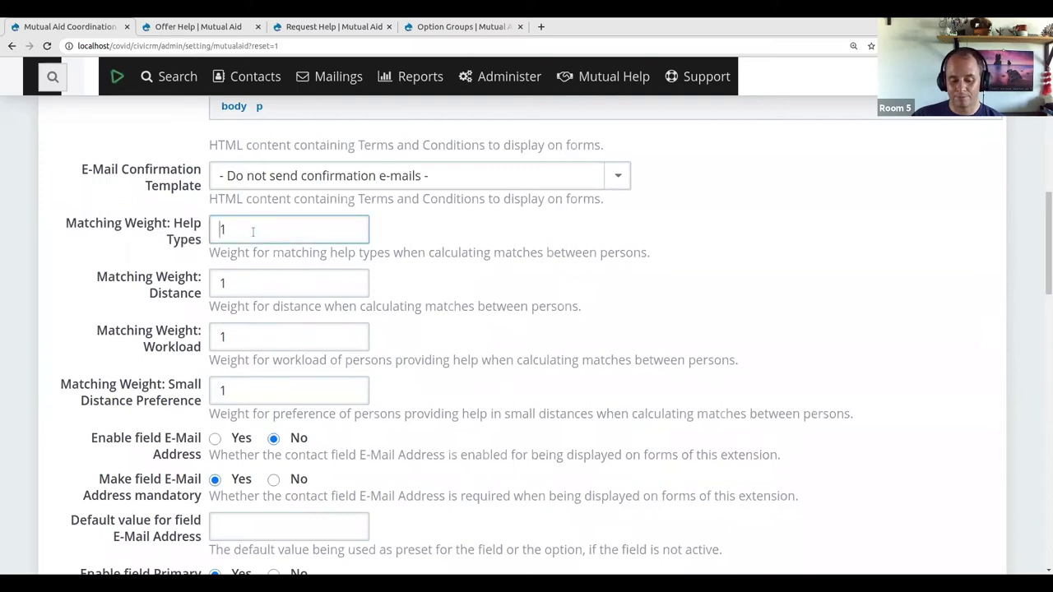
{"action": "left_click", "coordinate": [436, 235]}
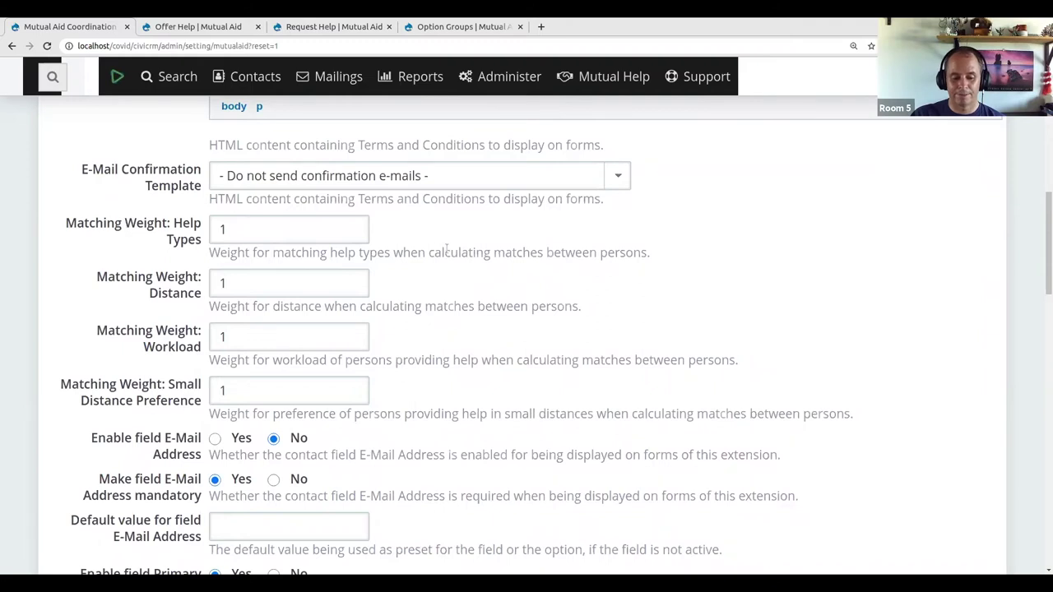
{"action": "scroll", "coordinate": [403, 265], "scroll_direction": "down", "scroll_amount": 1}
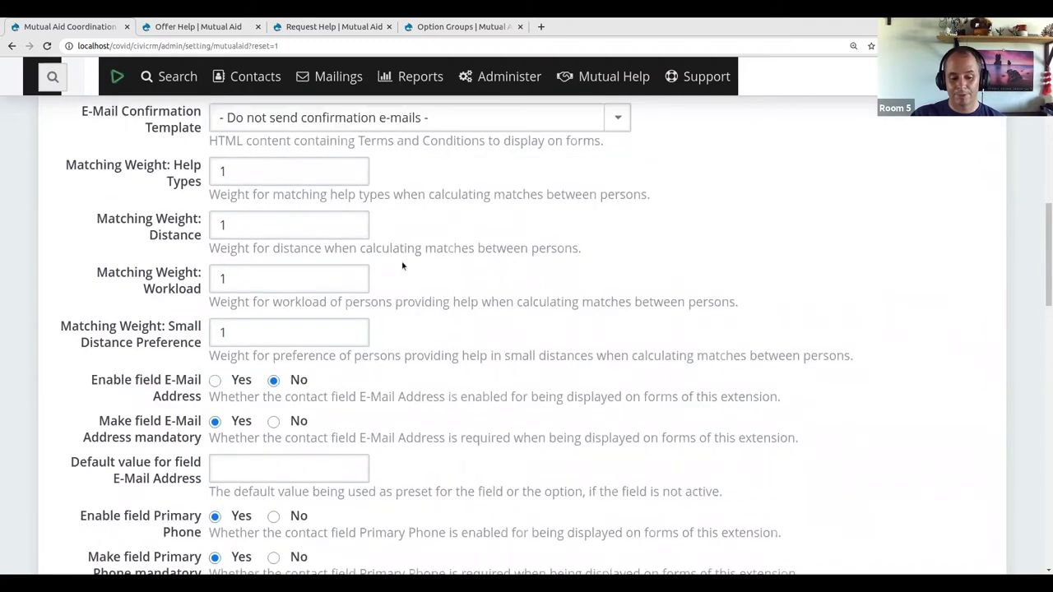
{"action": "scroll", "coordinate": [403, 265], "scroll_direction": "up", "scroll_amount": 1}
{"action": "left_click", "coordinate": [297, 254]}
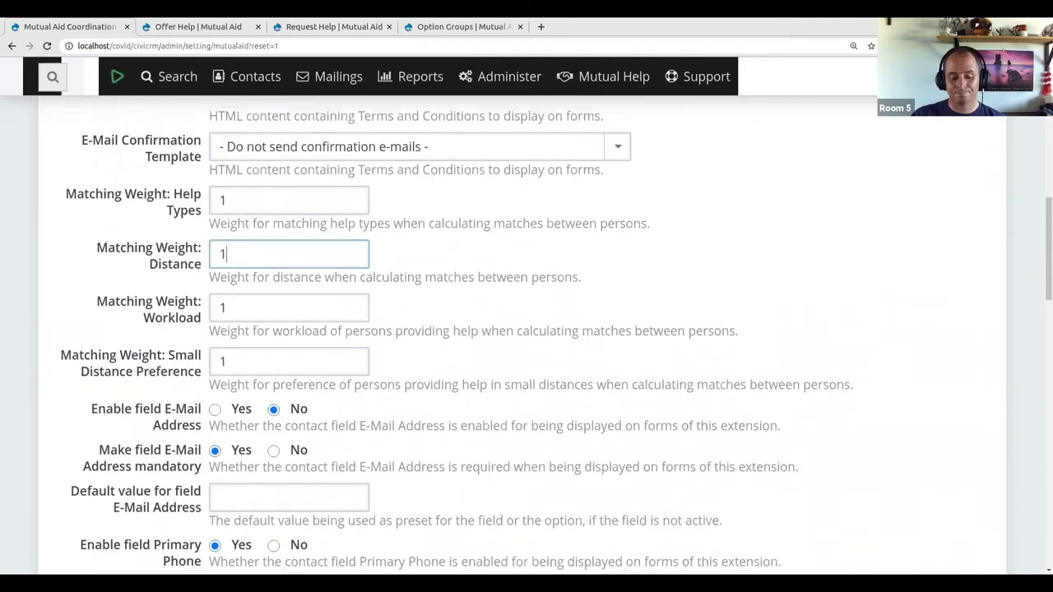
{"action": "left_click", "coordinate": [464, 256]}
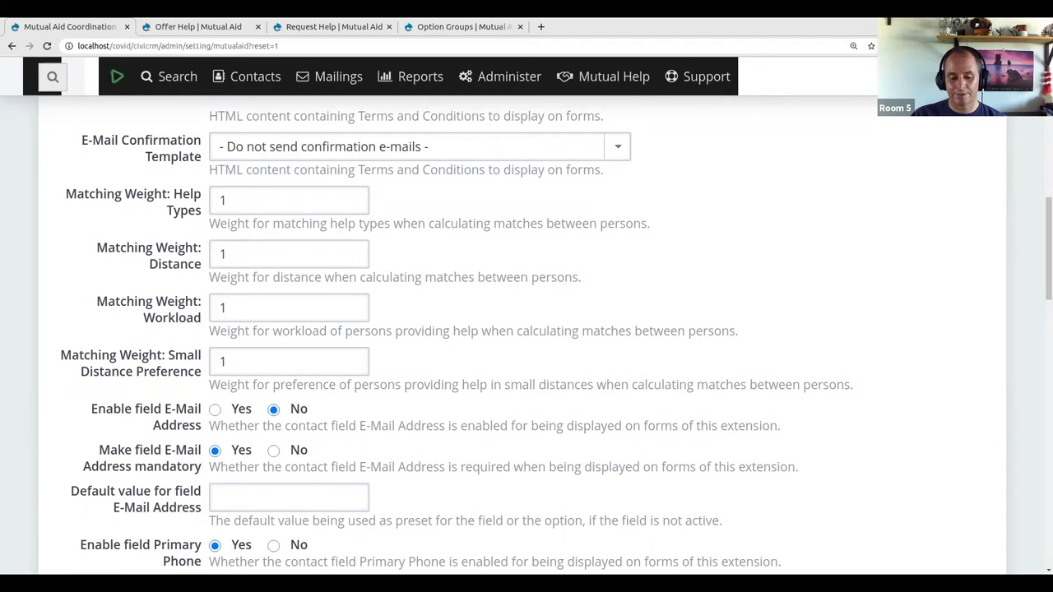
{"action": "scroll", "coordinate": [461, 258], "scroll_direction": "down", "scroll_amount": 1}
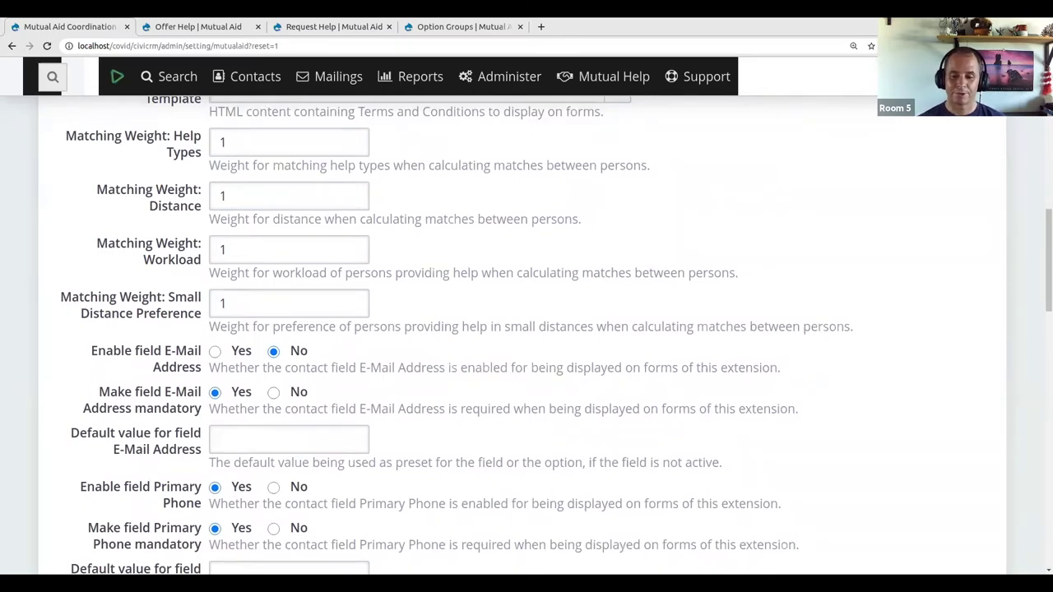
{"action": "left_click", "coordinate": [304, 303]}
{"action": "left_click_drag", "start_coordinate": [78, 304], "coordinate": [142, 313]}
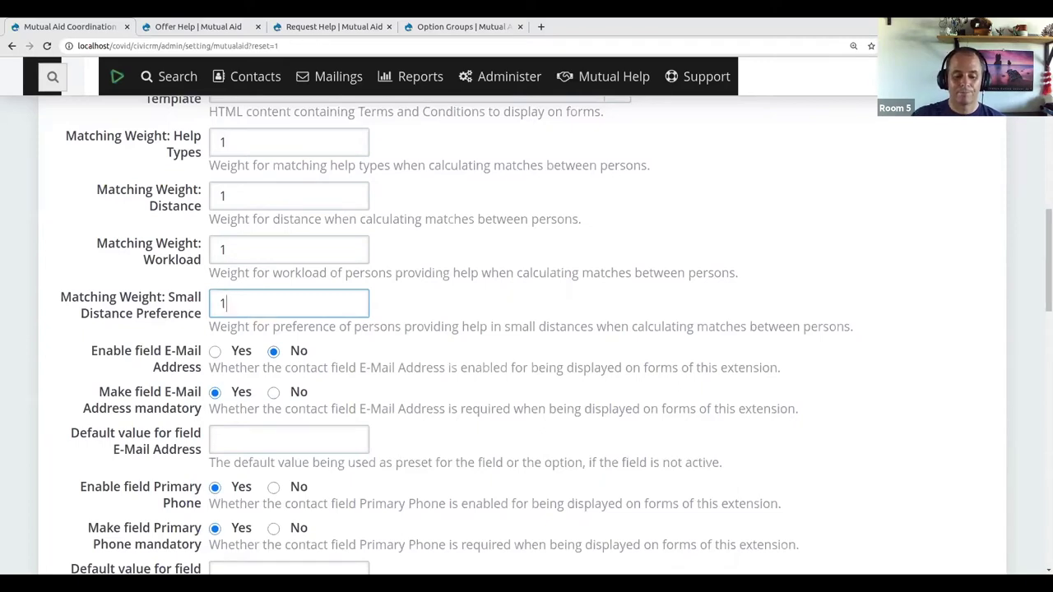
{"action": "left_click", "coordinate": [274, 258]}
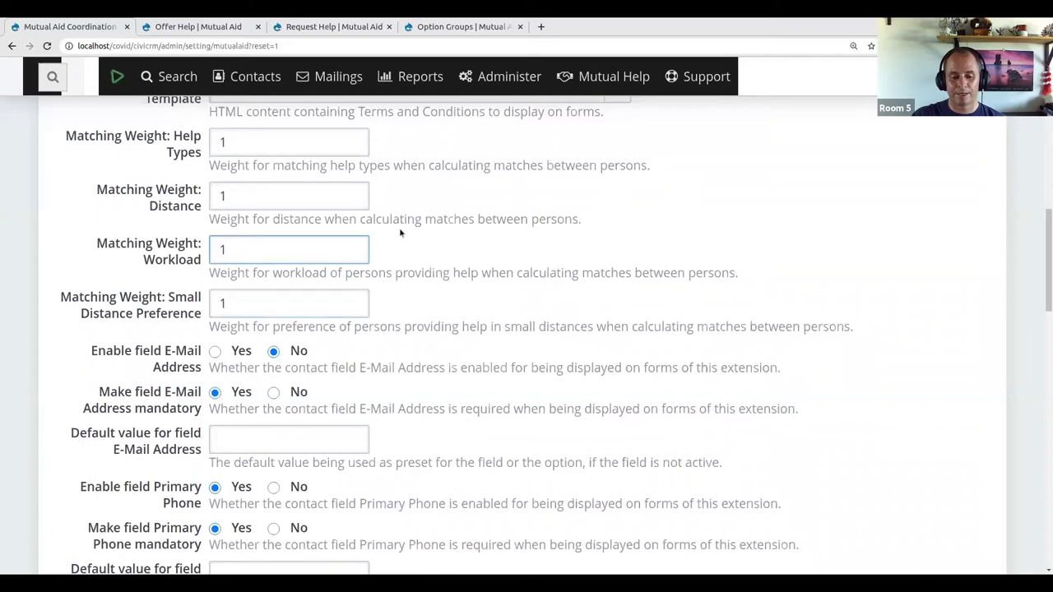
{"action": "left_click", "coordinate": [462, 249]}
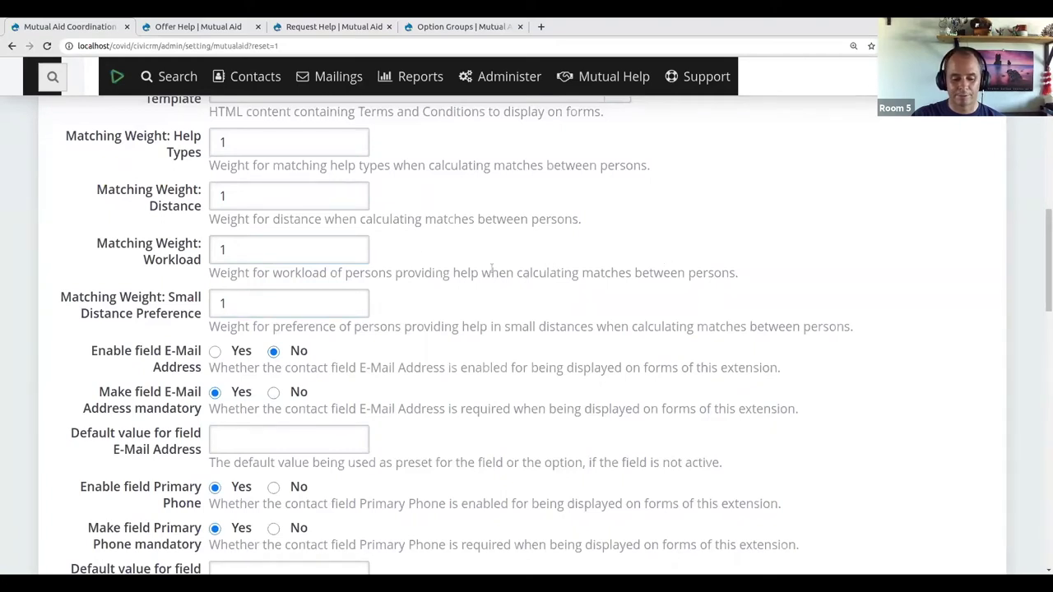
{"action": "scroll", "coordinate": [491, 269], "scroll_direction": "down", "scroll_amount": 1}
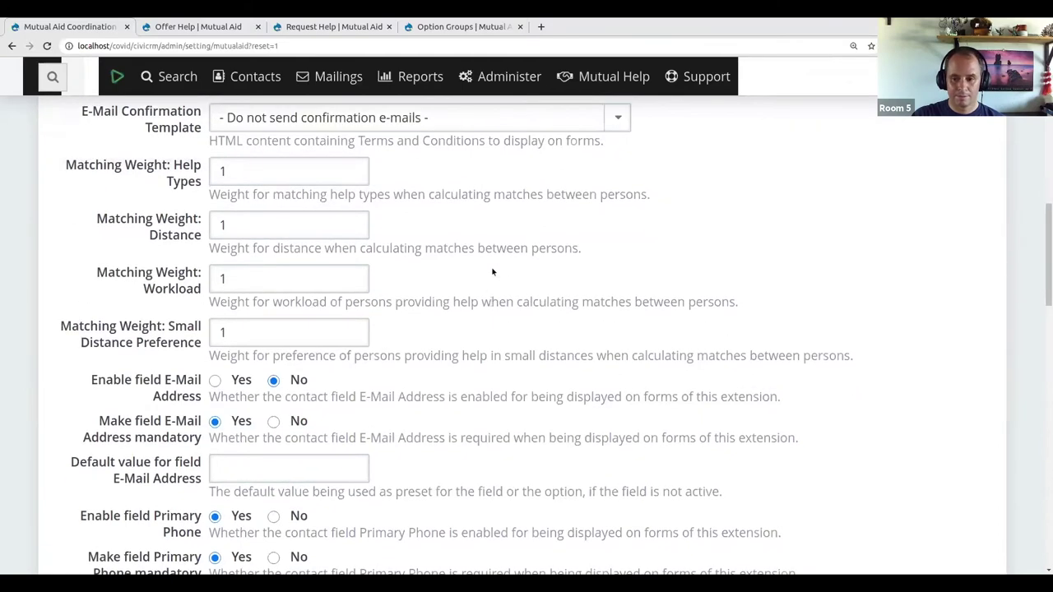
{"action": "scroll", "coordinate": [493, 271], "scroll_direction": "down", "scroll_amount": 2}
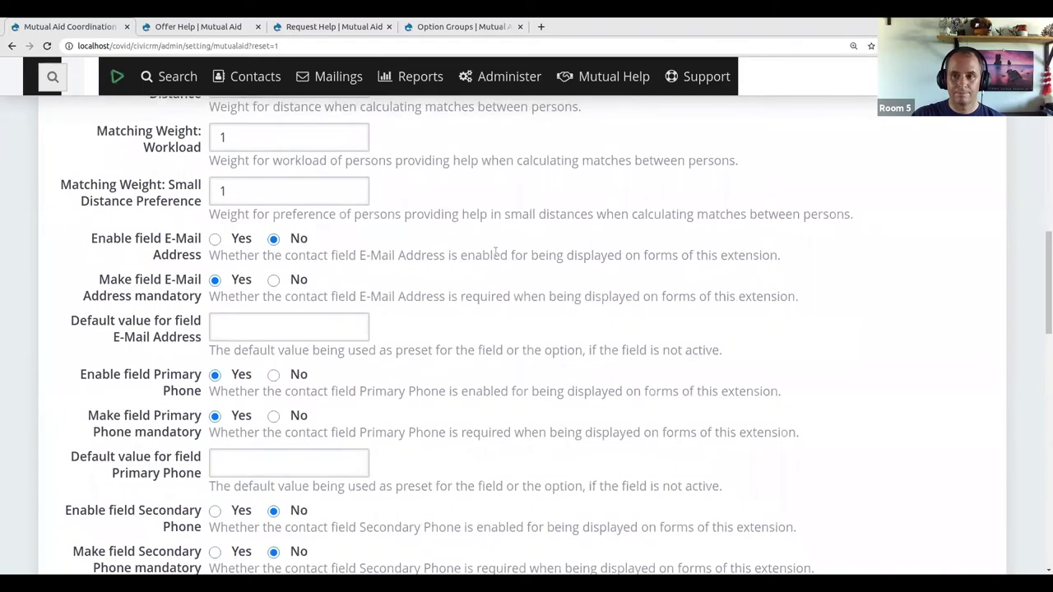
{"action": "scroll", "coordinate": [485, 239], "scroll_direction": "down", "scroll_amount": 1}
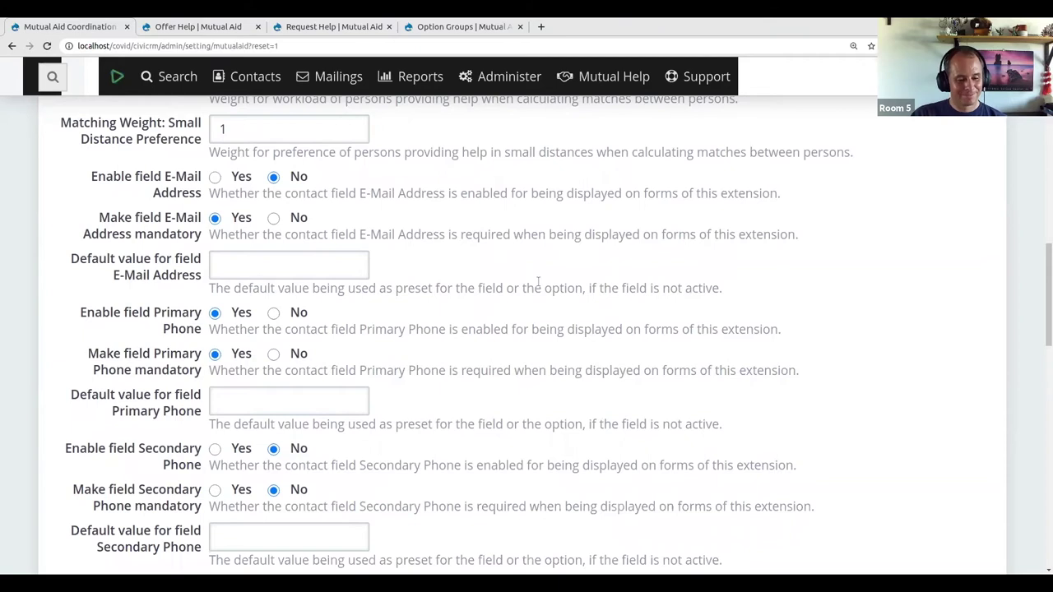
{"action": "scroll", "coordinate": [539, 282], "scroll_direction": "down", "scroll_amount": 1}
{"action": "scroll", "coordinate": [540, 280], "scroll_direction": "down", "scroll_amount": 1}
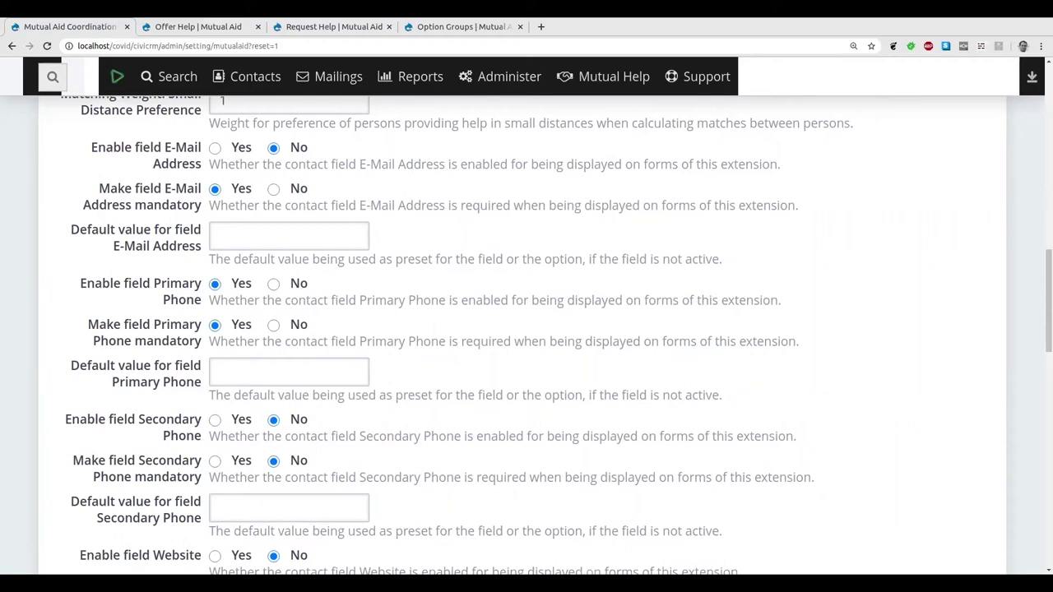
{"action": "scroll", "coordinate": [539, 235], "scroll_direction": "up", "scroll_amount": 1}
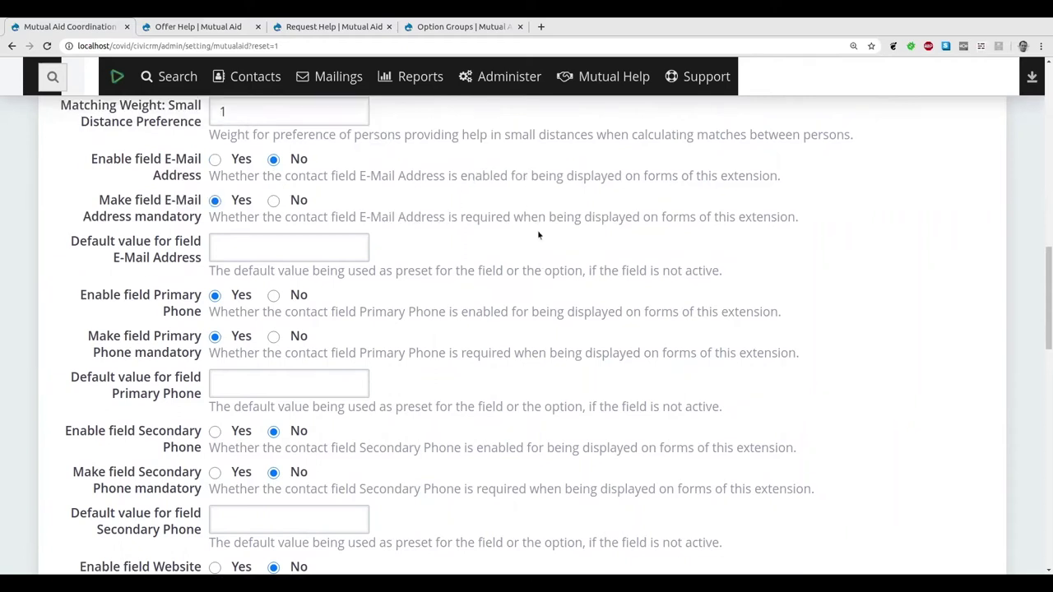
{"action": "scroll", "coordinate": [539, 235], "scroll_direction": "up", "scroll_amount": 2}
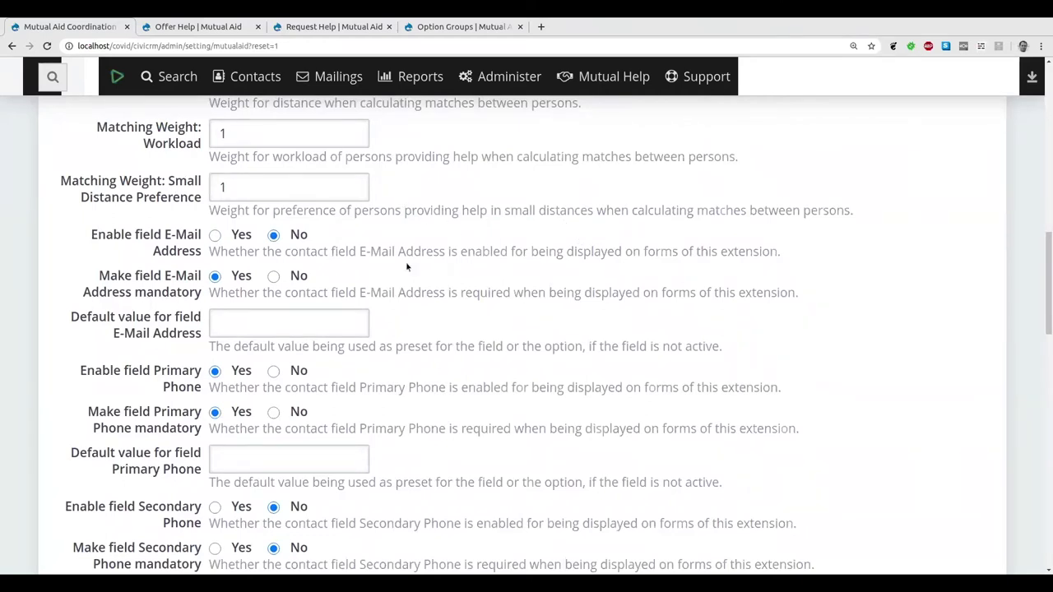
{"action": "scroll", "coordinate": [551, 282], "scroll_direction": "up", "scroll_amount": 1}
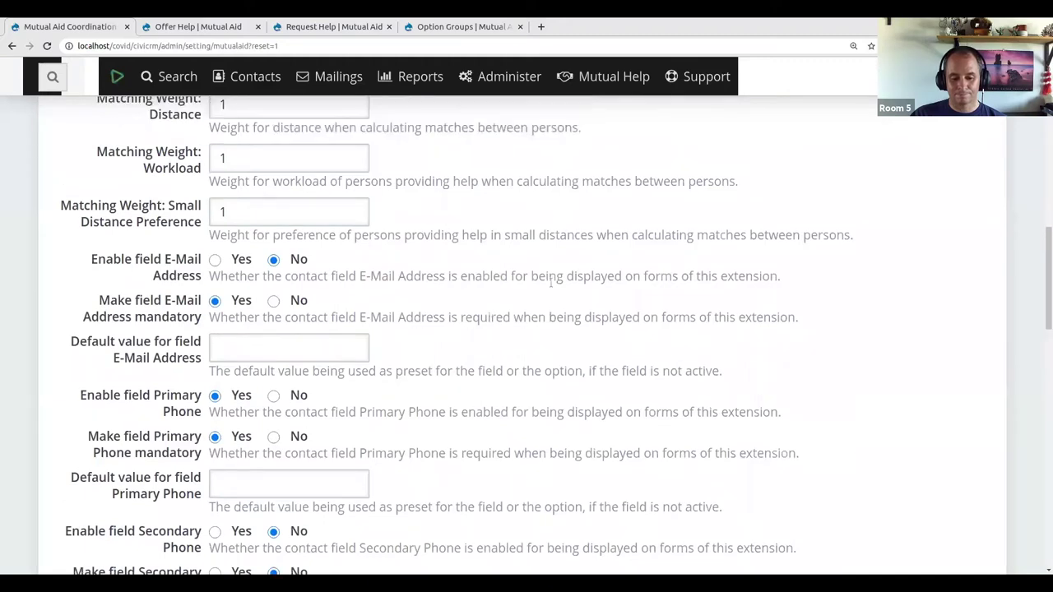
{"action": "scroll", "coordinate": [551, 283], "scroll_direction": "up", "scroll_amount": 2}
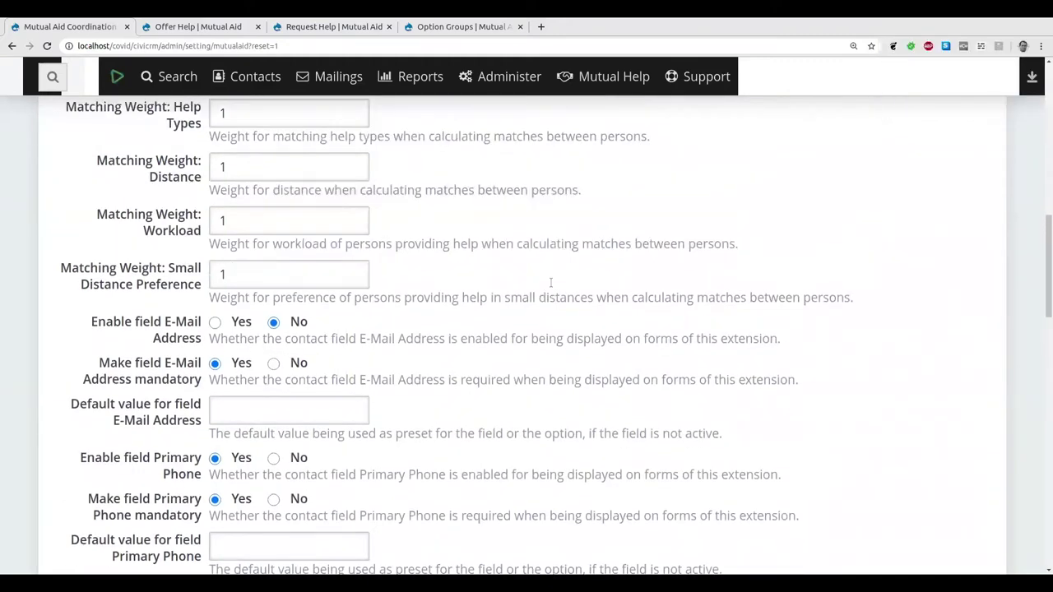
{"action": "scroll", "coordinate": [552, 282], "scroll_direction": "up", "scroll_amount": 1}
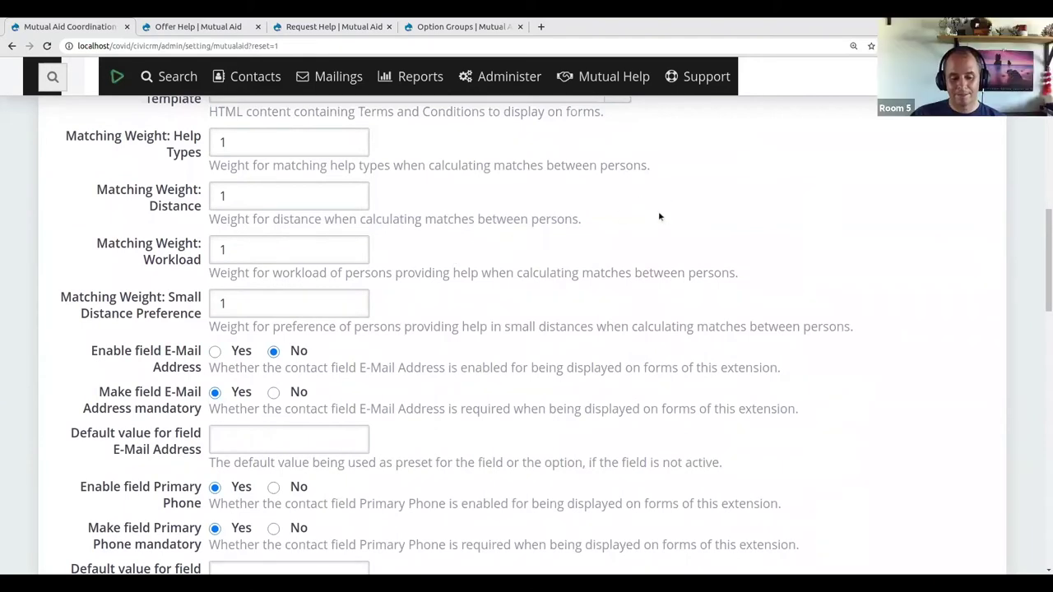
{"action": "scroll", "coordinate": [658, 217], "scroll_direction": "up", "scroll_amount": 3}
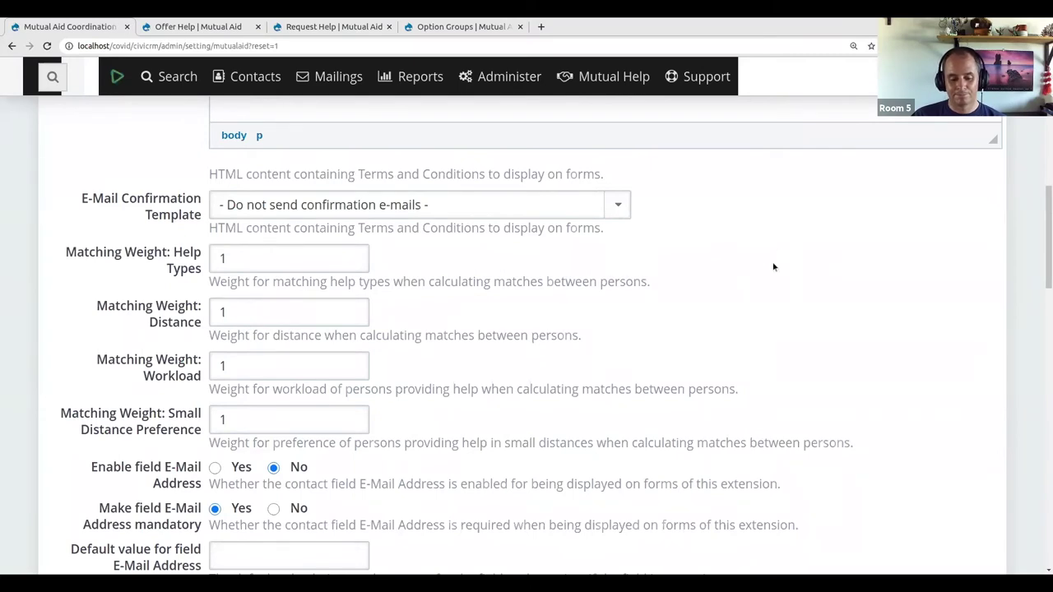
{"action": "scroll", "coordinate": [773, 266], "scroll_direction": "down", "scroll_amount": 1}
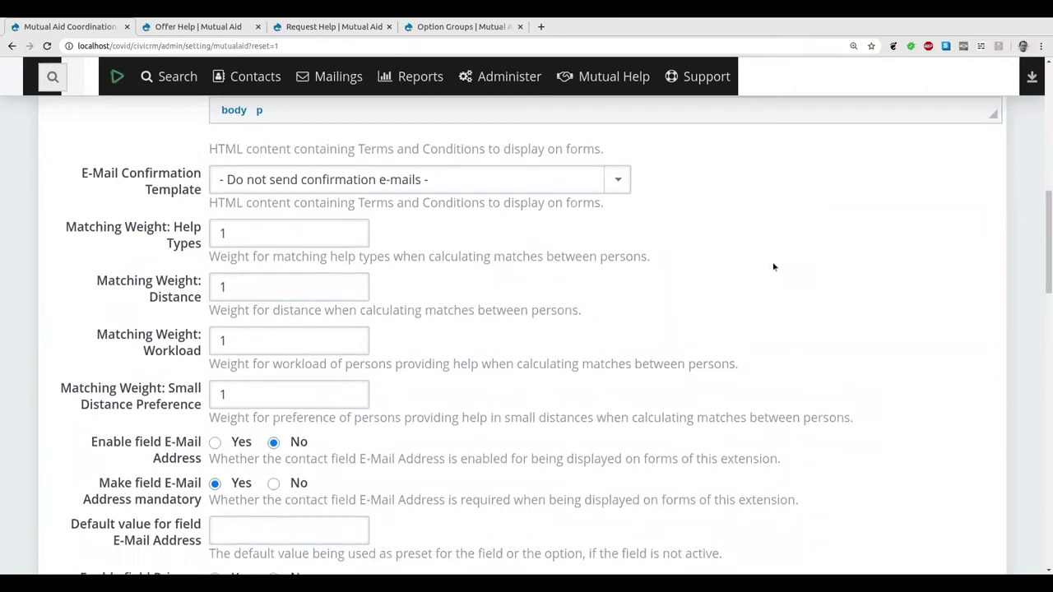
{"action": "scroll", "coordinate": [773, 266], "scroll_direction": "up", "scroll_amount": 1}
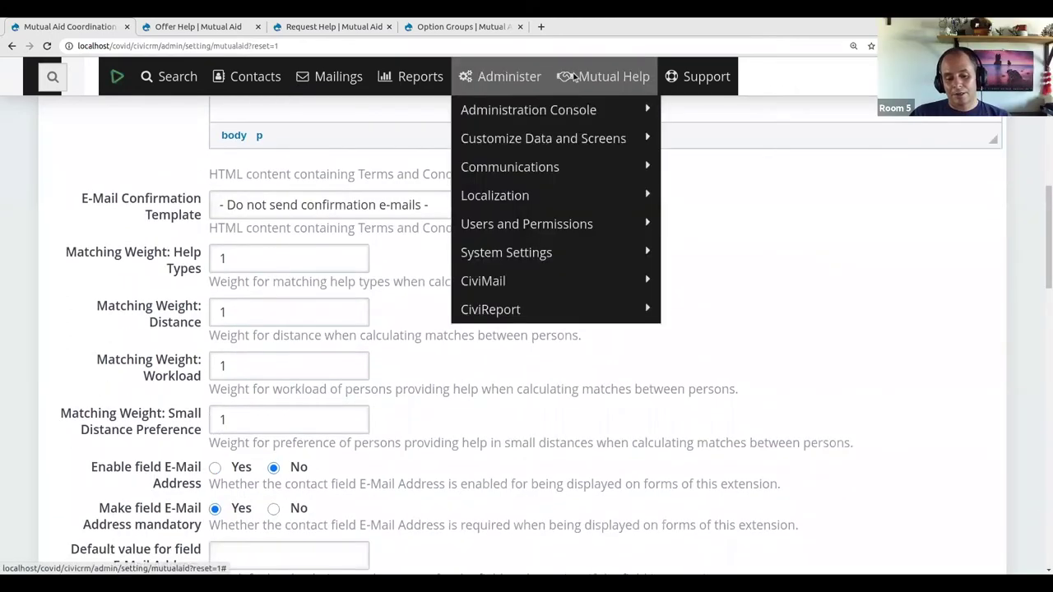
Enter the % wildcard in the quick-search Name/Email box to find all contacts.
{"action": "mouse_move", "coordinate": [576, 77]}
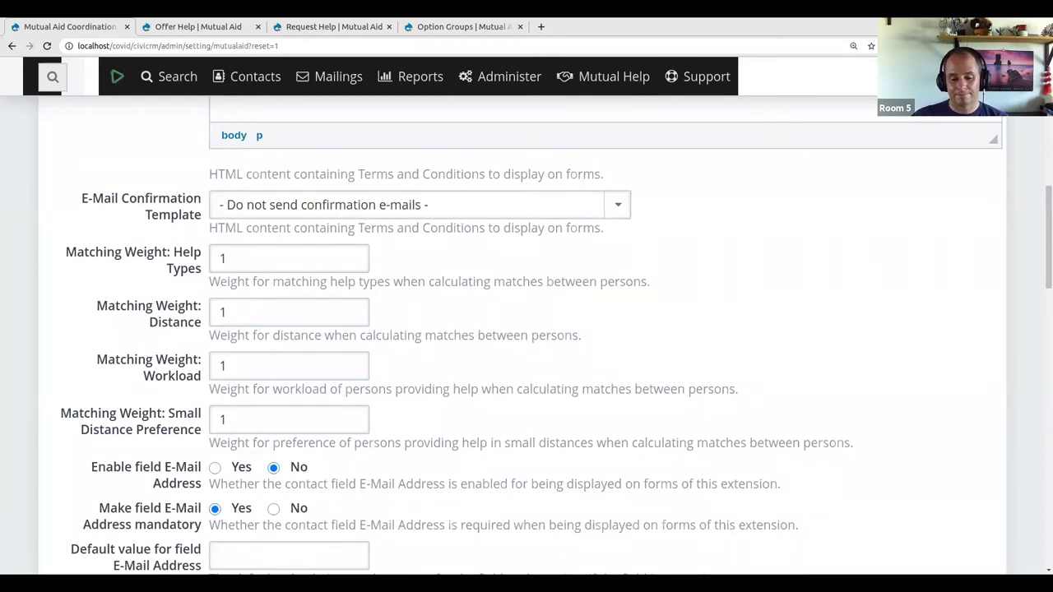
{"action": "scroll", "coordinate": [746, 237], "scroll_direction": "down", "scroll_amount": 1}
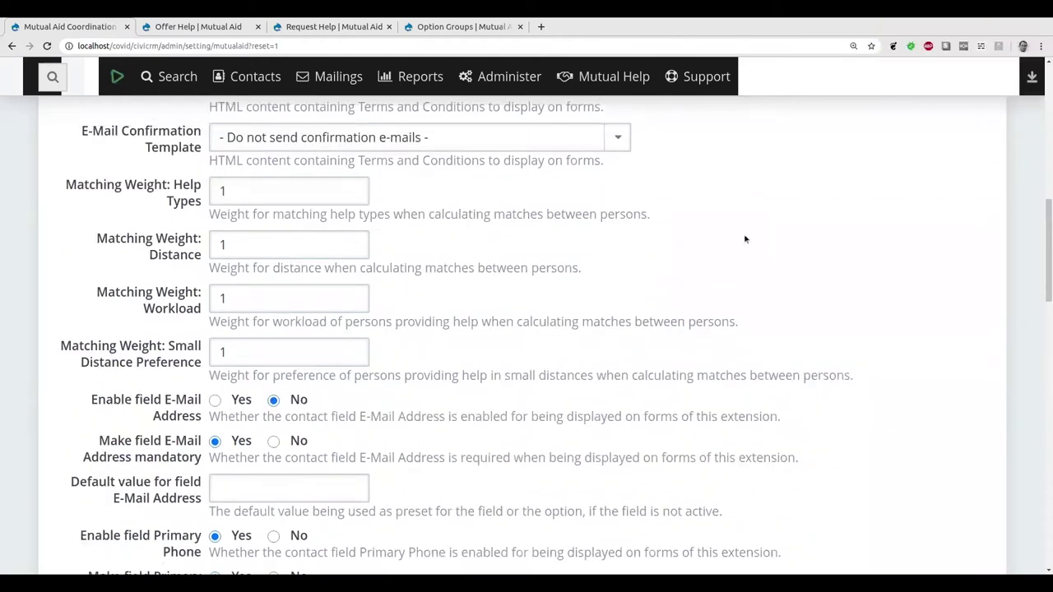
{"action": "scroll", "coordinate": [746, 238], "scroll_direction": "up", "scroll_amount": 1}
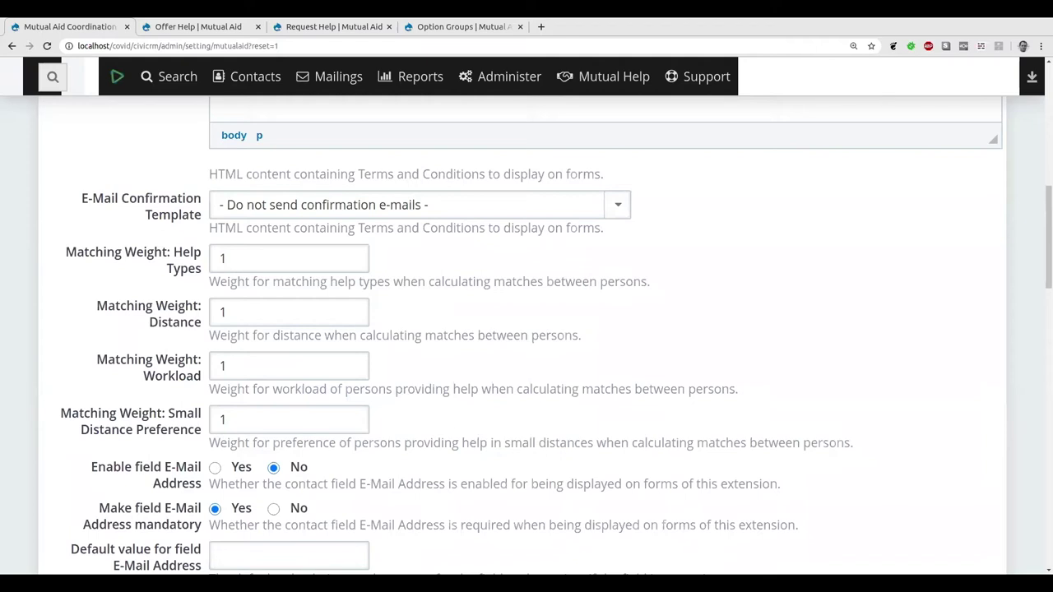
{"action": "scroll", "coordinate": [752, 307], "scroll_direction": "down", "scroll_amount": 1}
{"action": "scroll", "coordinate": [789, 306], "scroll_direction": "up", "scroll_amount": 2}
{"action": "scroll", "coordinate": [790, 304], "scroll_direction": "down", "scroll_amount": 1}
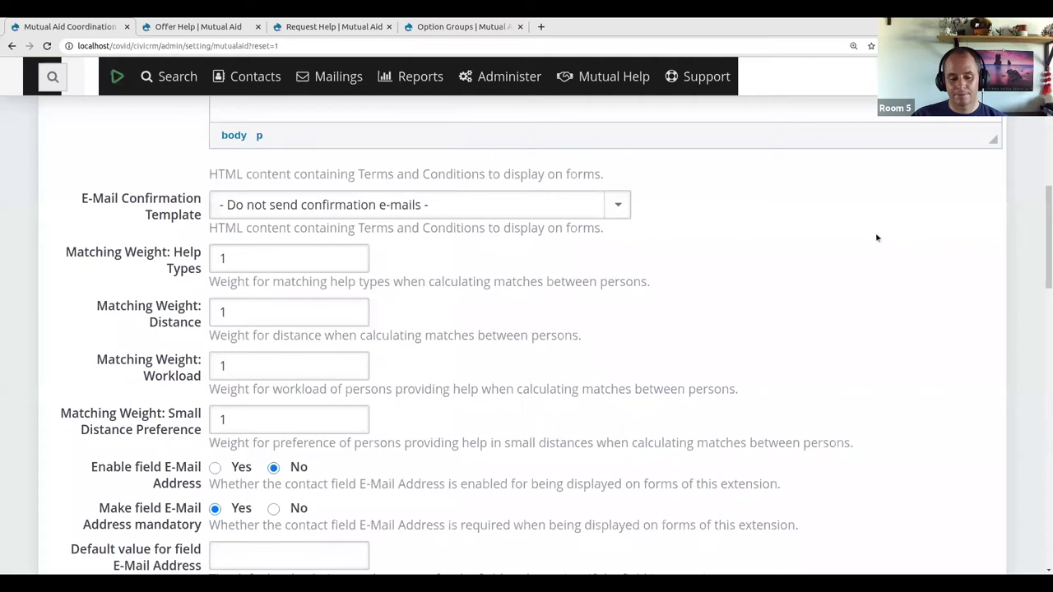
{"action": "mouse_move", "coordinate": [251, 76]}
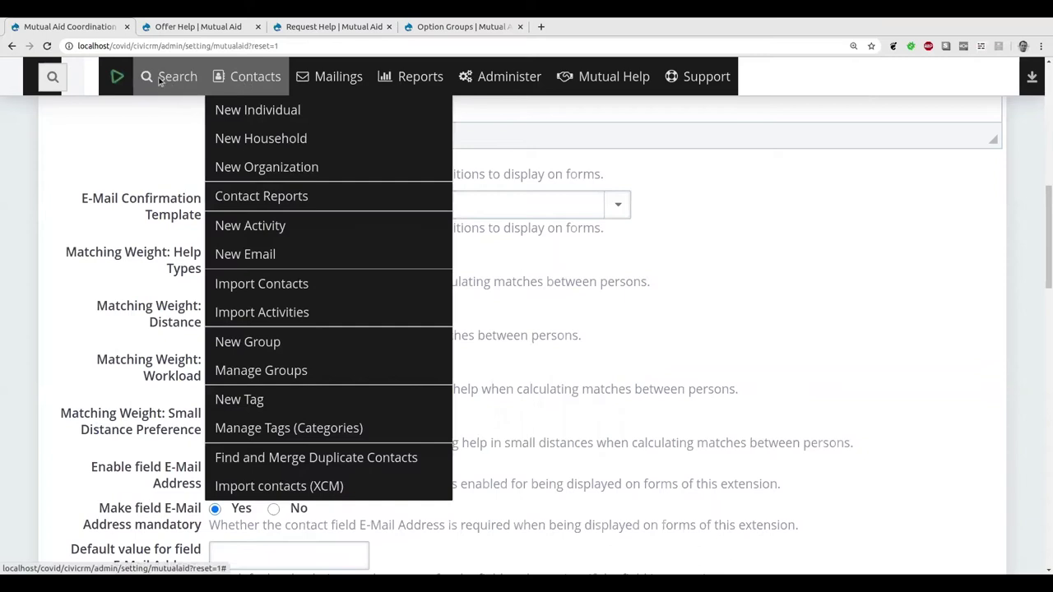
{"action": "mouse_move", "coordinate": [163, 82]}
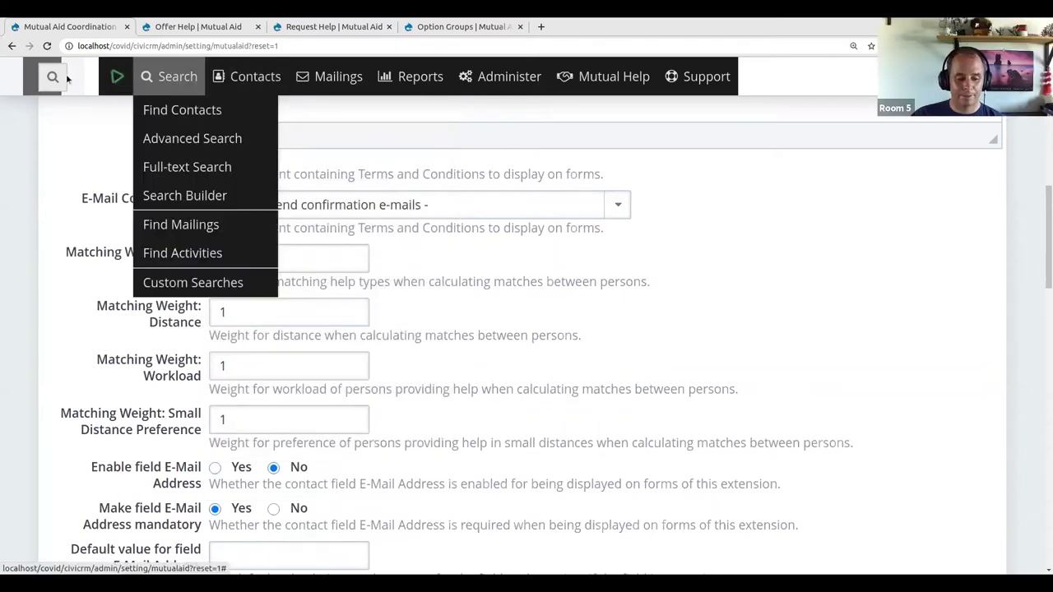
{"action": "mouse_move", "coordinate": [50, 78]}
{"action": "type", "text": "%"}
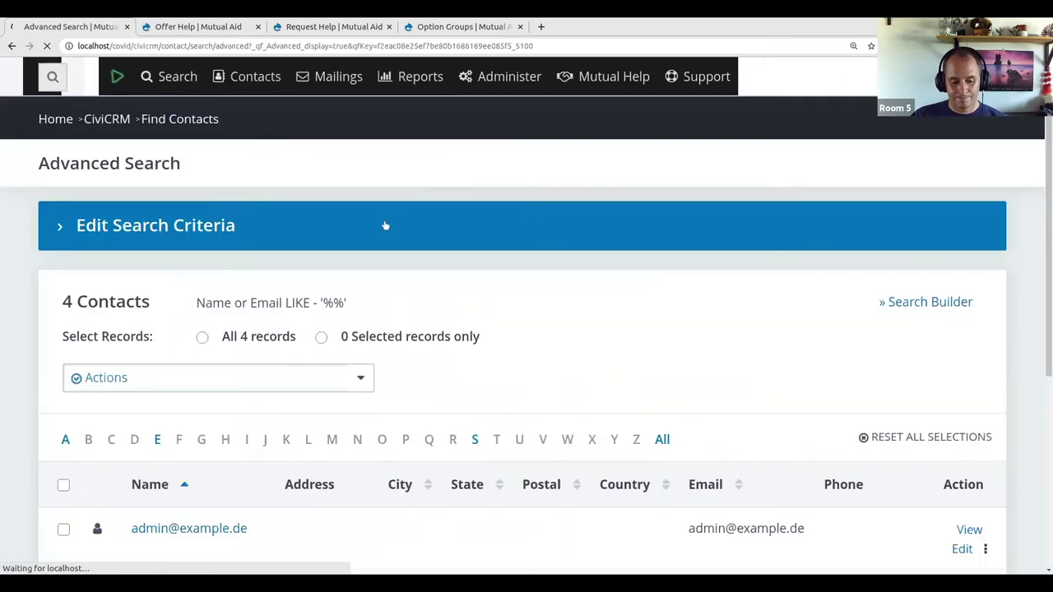
Open the second and third contacts' records in new tabs and scroll through the first one.
{"action": "scroll", "coordinate": [384, 225], "scroll_direction": "down", "scroll_amount": 3}
{"action": "scroll", "coordinate": [326, 190], "scroll_direction": "down", "scroll_amount": 2}
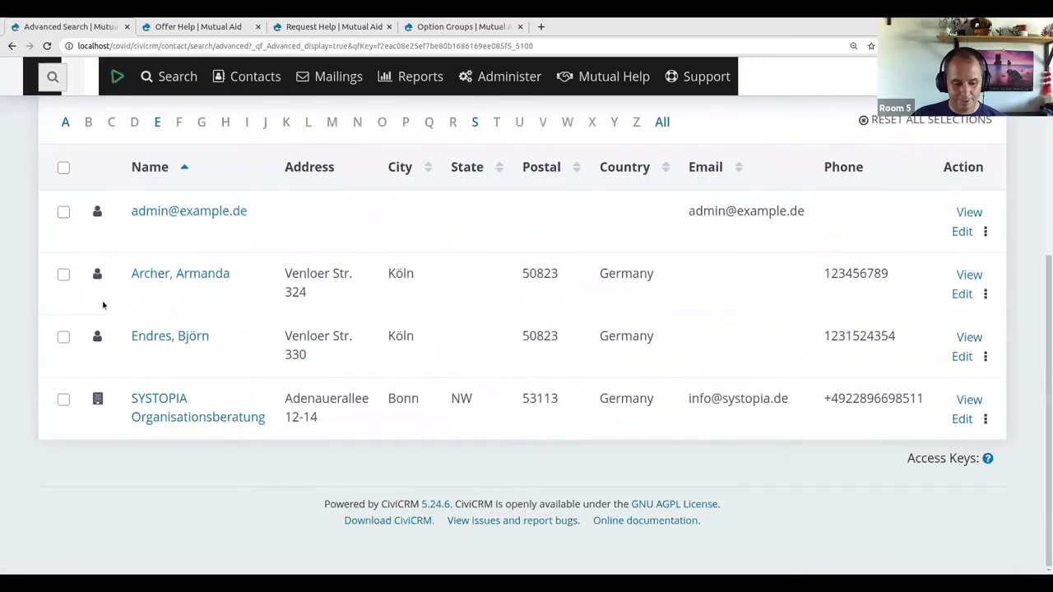
{"action": "middle_click", "coordinate": [178, 280]}
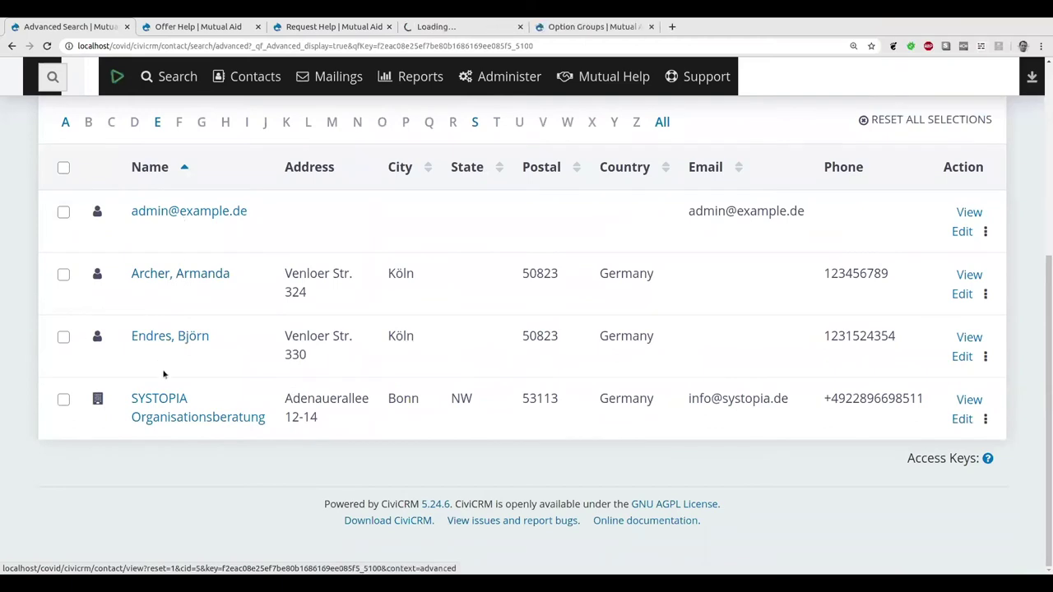
{"action": "middle_click", "coordinate": [168, 341]}
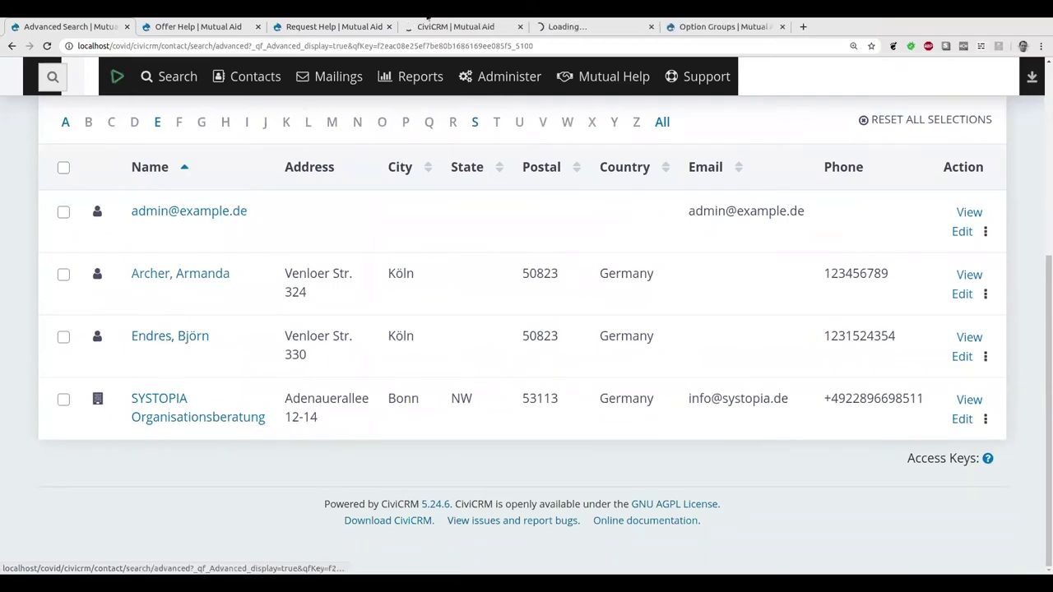
{"action": "left_click", "coordinate": [465, 28]}
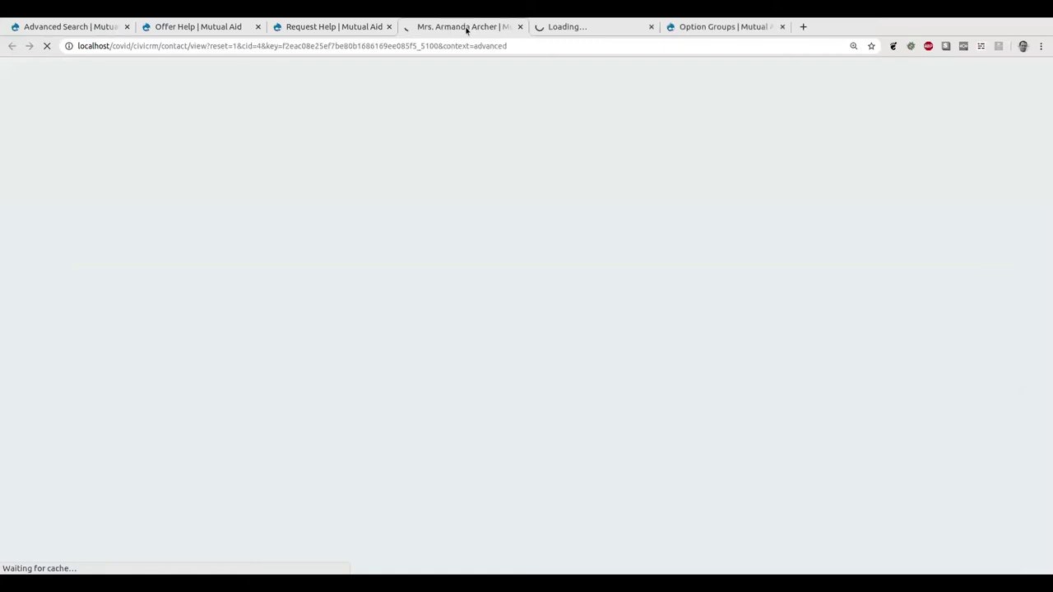
{"action": "scroll", "coordinate": [417, 179], "scroll_direction": "down", "scroll_amount": 5}
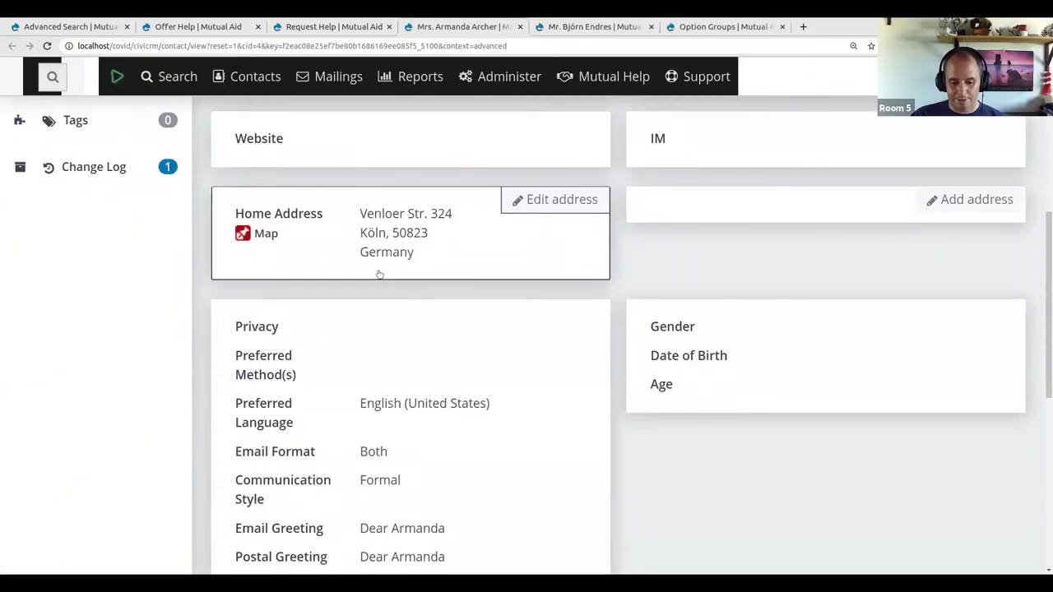
{"action": "scroll", "coordinate": [380, 274], "scroll_direction": "down", "scroll_amount": 5}
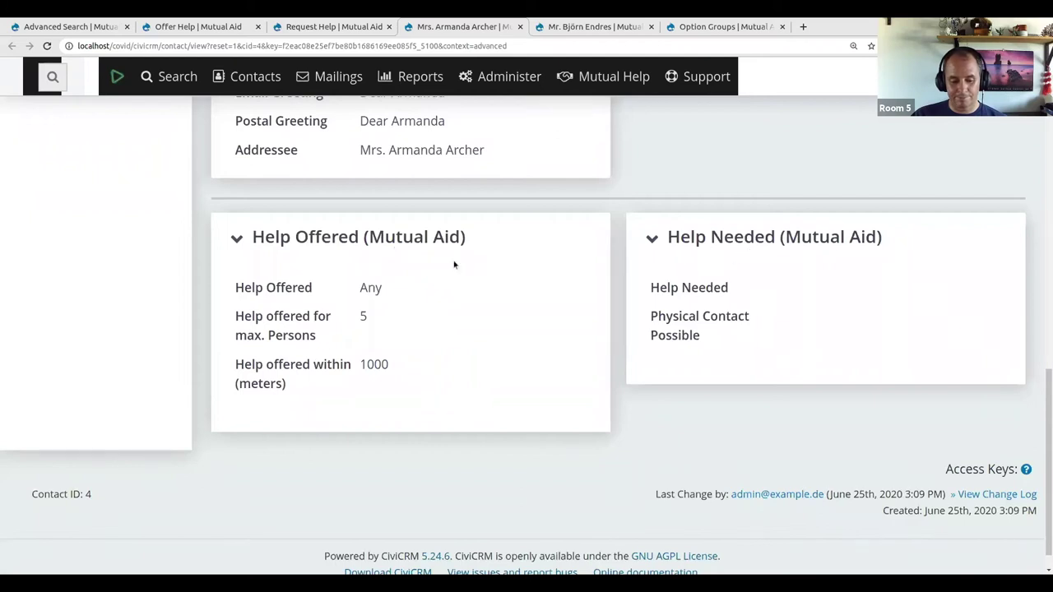
Inspect contact 4's Help Offered options (Any, 5 persons, 1000 meters) and close without saving.
{"action": "left_click", "coordinate": [390, 289]}
{"action": "left_click", "coordinate": [527, 365]}
{"action": "left_click", "coordinate": [501, 334]}
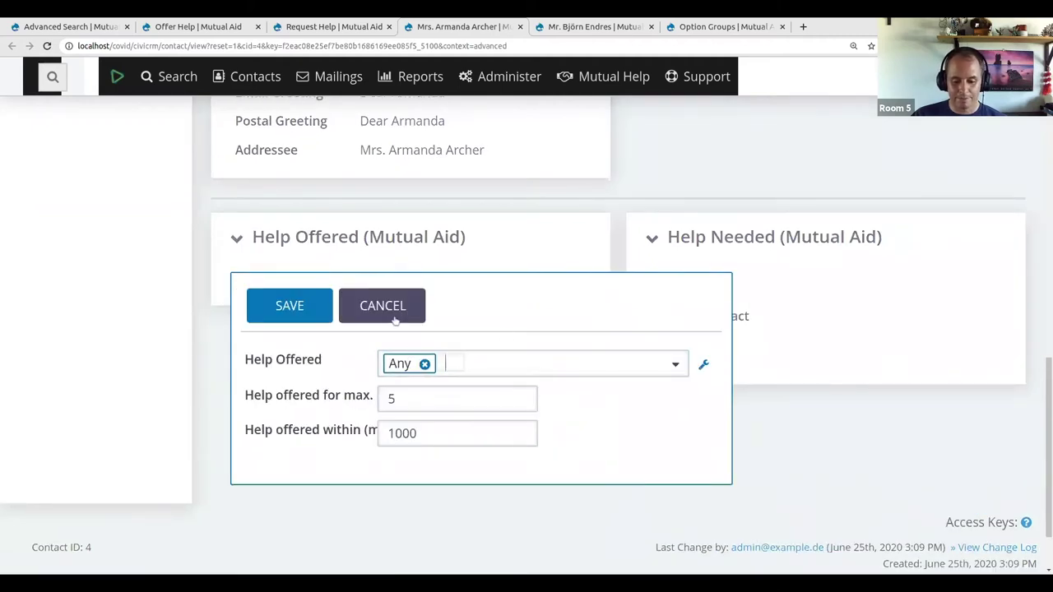
{"action": "left_click", "coordinate": [414, 312]}
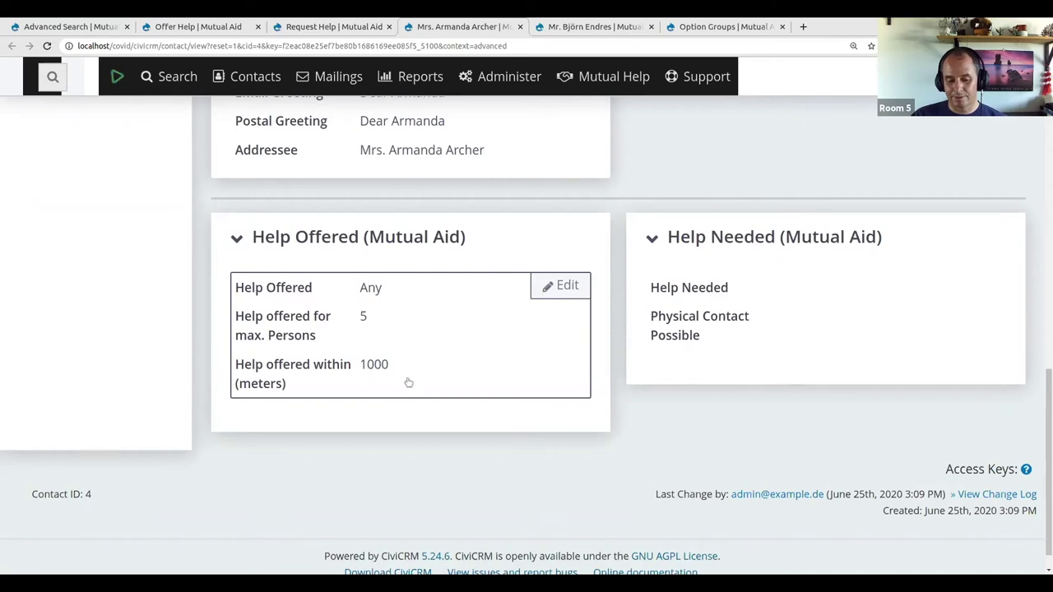
{"action": "scroll", "coordinate": [709, 376], "scroll_direction": "up", "scroll_amount": 1}
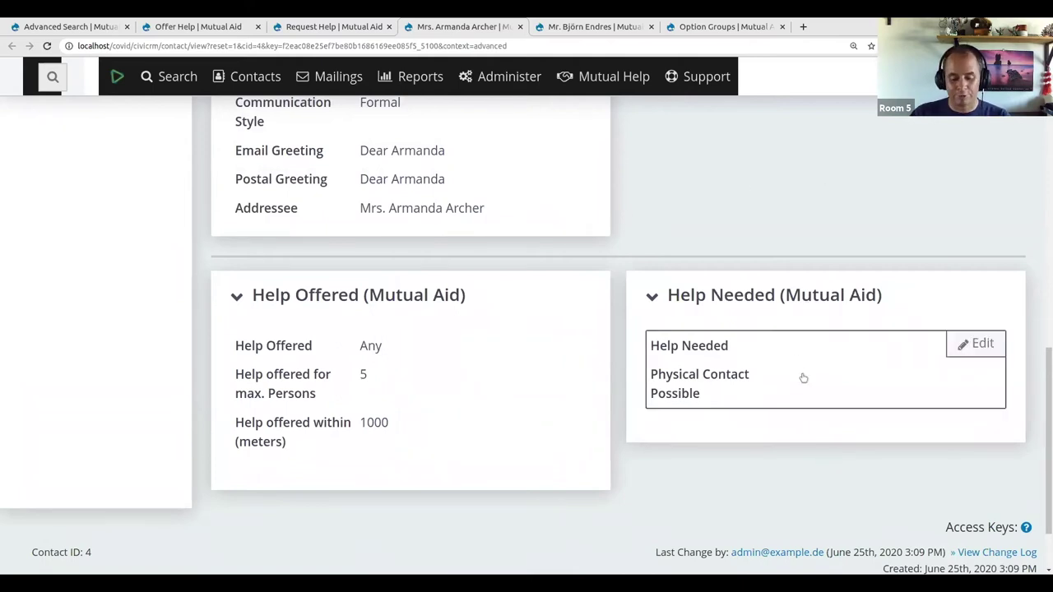
{"action": "scroll", "coordinate": [766, 270], "scroll_direction": "up", "scroll_amount": 2}
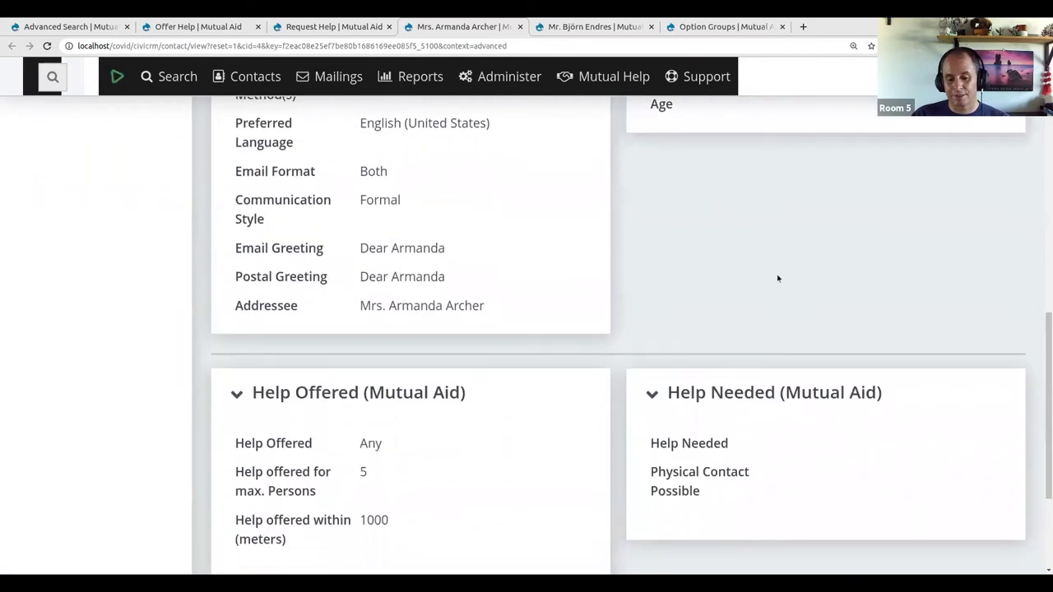
{"action": "scroll", "coordinate": [777, 278], "scroll_direction": "down", "scroll_amount": 1}
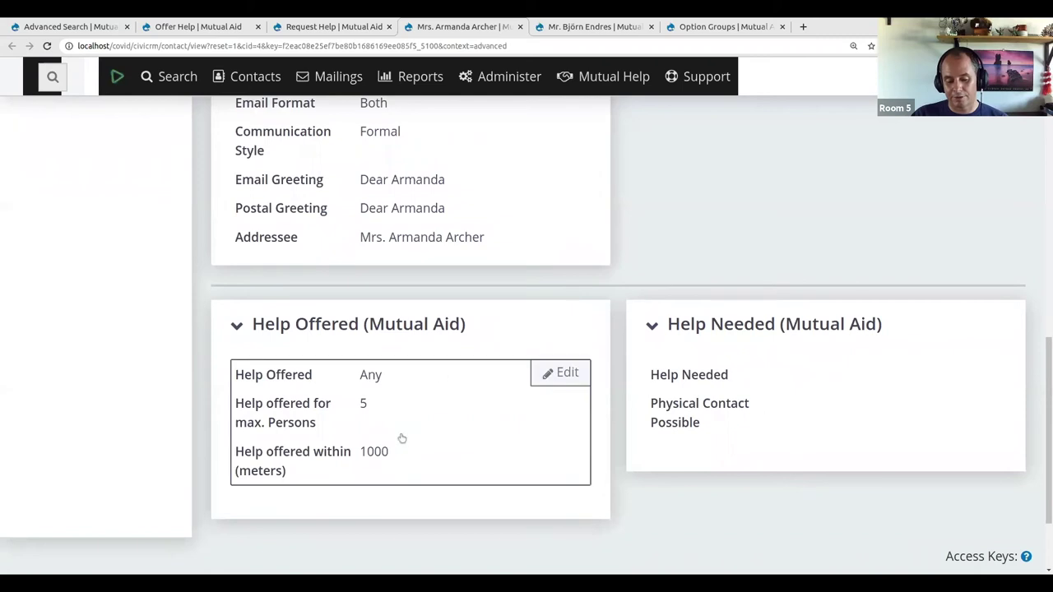
{"action": "scroll", "coordinate": [543, 490], "scroll_direction": "up", "scroll_amount": 2}
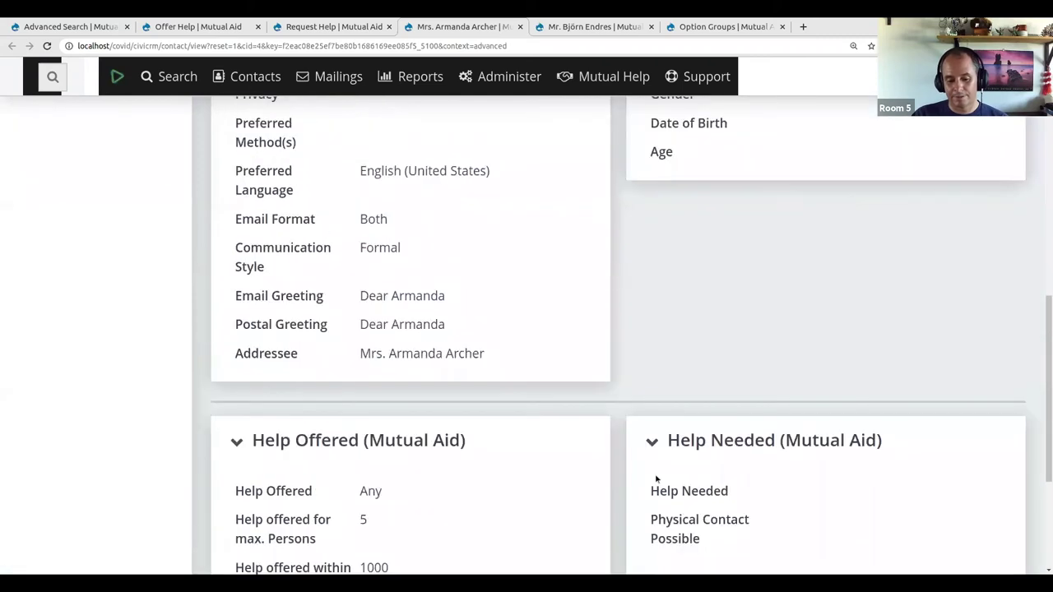
{"action": "scroll", "coordinate": [782, 392], "scroll_direction": "up", "scroll_amount": 3}
{"action": "scroll", "coordinate": [790, 385], "scroll_direction": "up", "scroll_amount": 5}
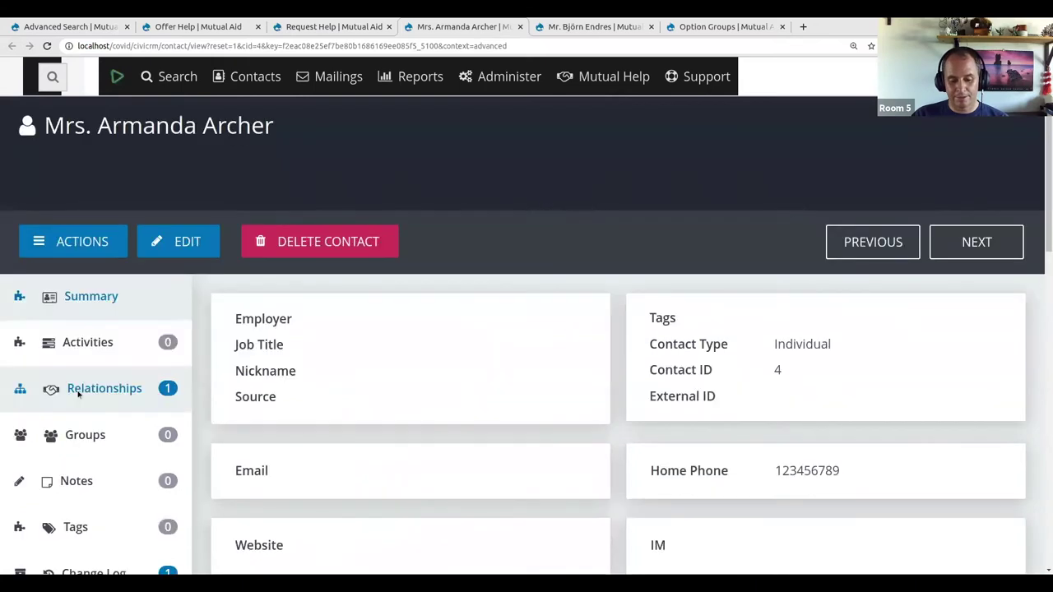
Show the contact's Relationships and view the Provides Mutual Aid for relationship.
{"action": "left_click", "coordinate": [101, 387]}
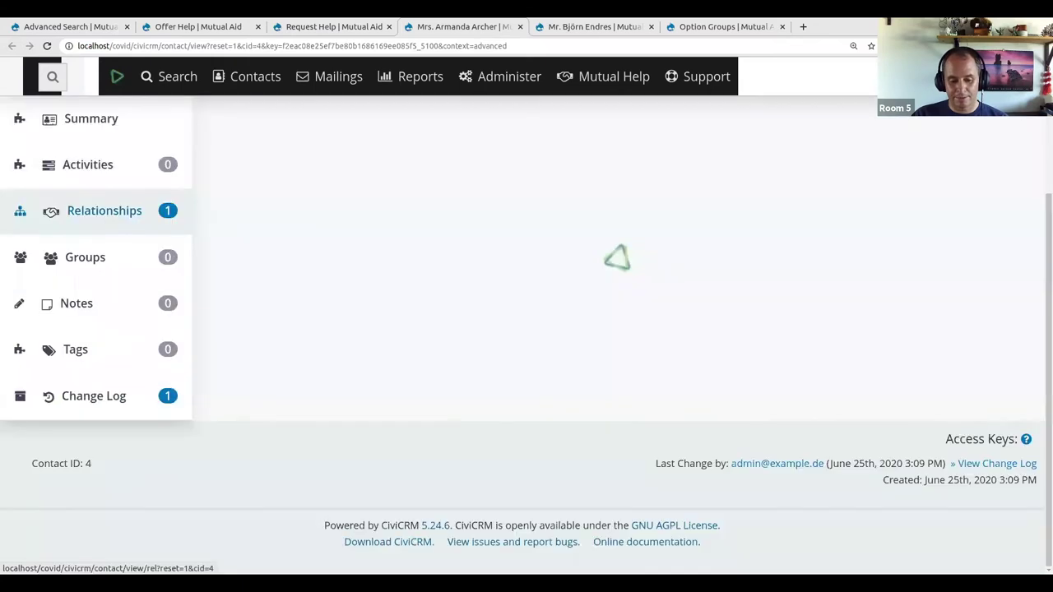
{"action": "scroll", "coordinate": [959, 228], "scroll_direction": "down", "scroll_amount": 2}
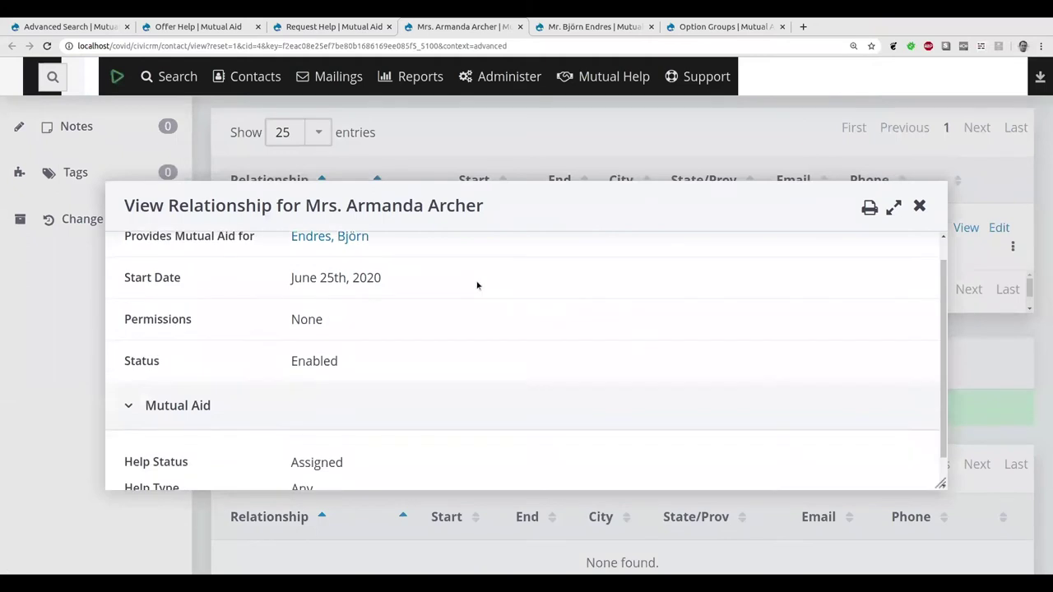
{"action": "scroll", "coordinate": [308, 308], "scroll_direction": "up", "scroll_amount": 1}
{"action": "scroll", "coordinate": [299, 416], "scroll_direction": "down", "scroll_amount": 1}
{"action": "left_click_drag", "start_coordinate": [292, 434], "coordinate": [359, 435]}
{"action": "left_click", "coordinate": [324, 433]}
Check Help Status Assigned and Help Type Any, then close the relationship details.
{"action": "double_click", "coordinate": [323, 433]}
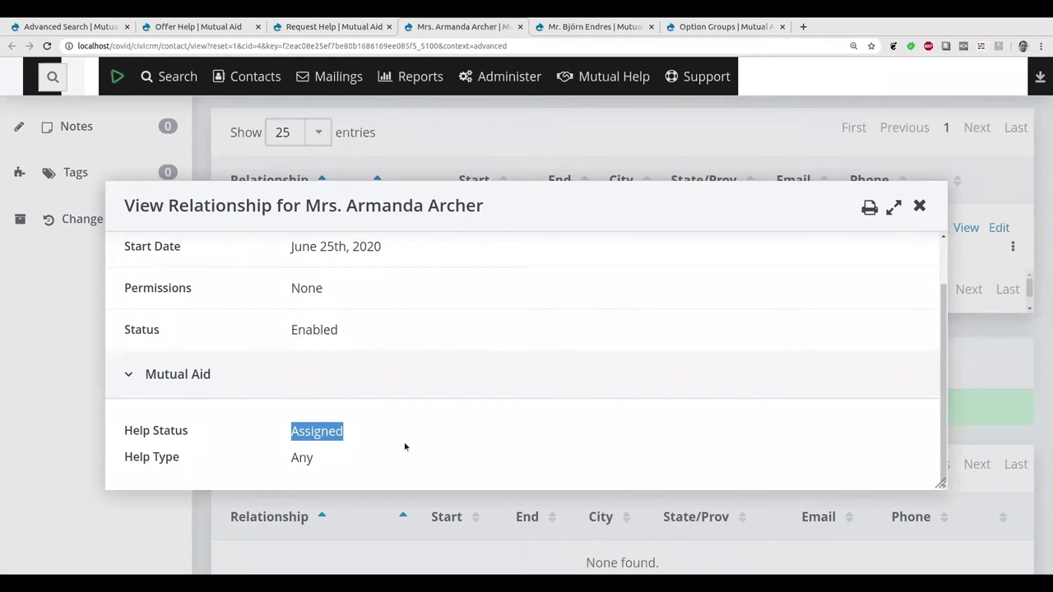
{"action": "left_click", "coordinate": [330, 463]}
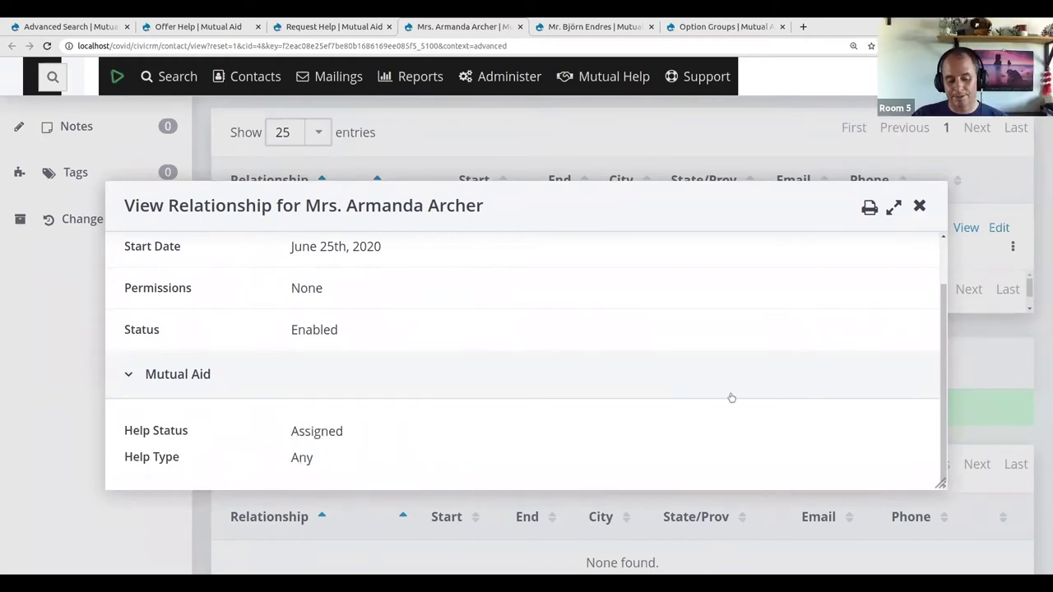
{"action": "left_click", "coordinate": [920, 207]}
{"action": "scroll", "coordinate": [677, 365], "scroll_direction": "down", "scroll_amount": 1}
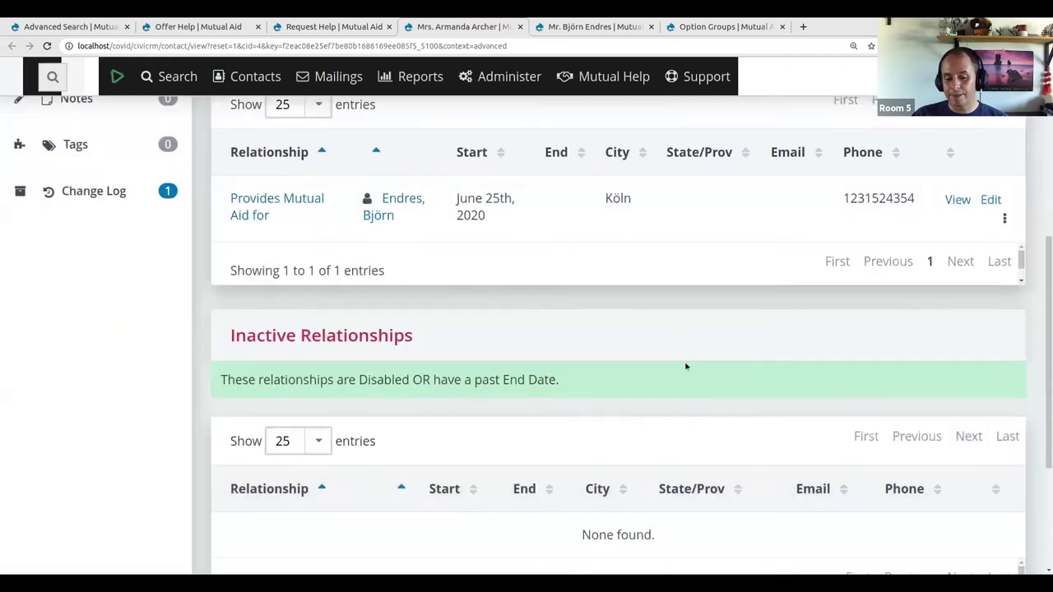
{"action": "scroll", "coordinate": [684, 366], "scroll_direction": "up", "scroll_amount": 2}
{"action": "left_click", "coordinate": [604, 79]}
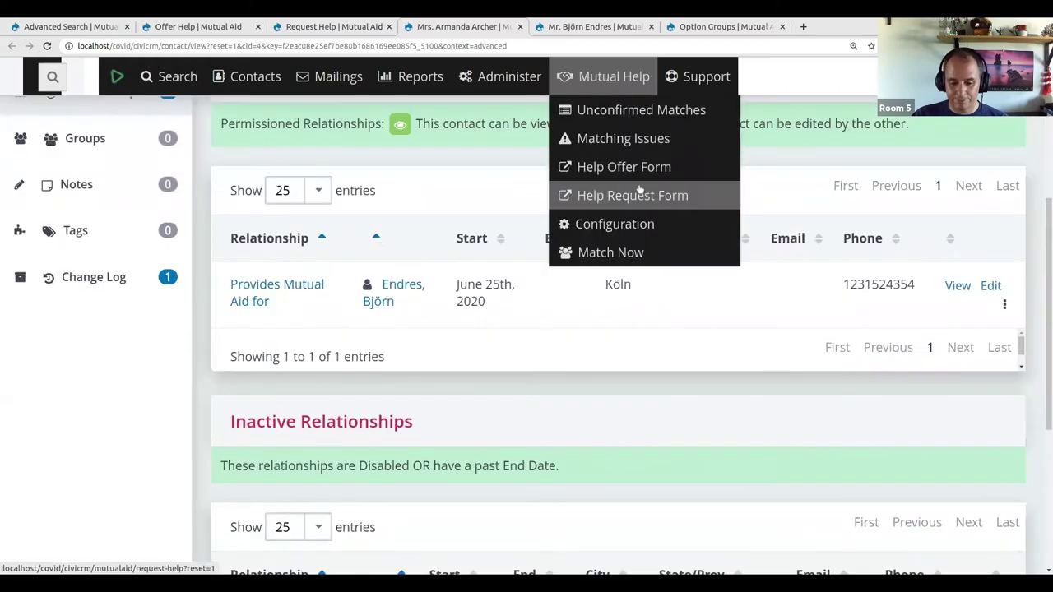
Open the Unconfirmed Matches report and check its single match with status Assigned.
{"action": "left_click", "coordinate": [609, 116]}
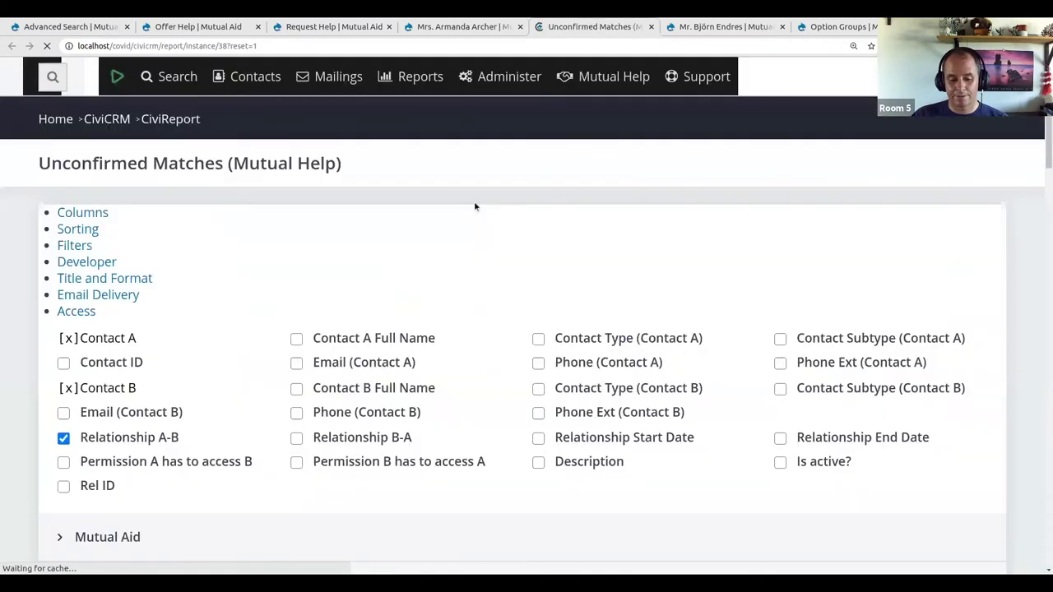
{"action": "scroll", "coordinate": [475, 204], "scroll_direction": "down", "scroll_amount": 10}
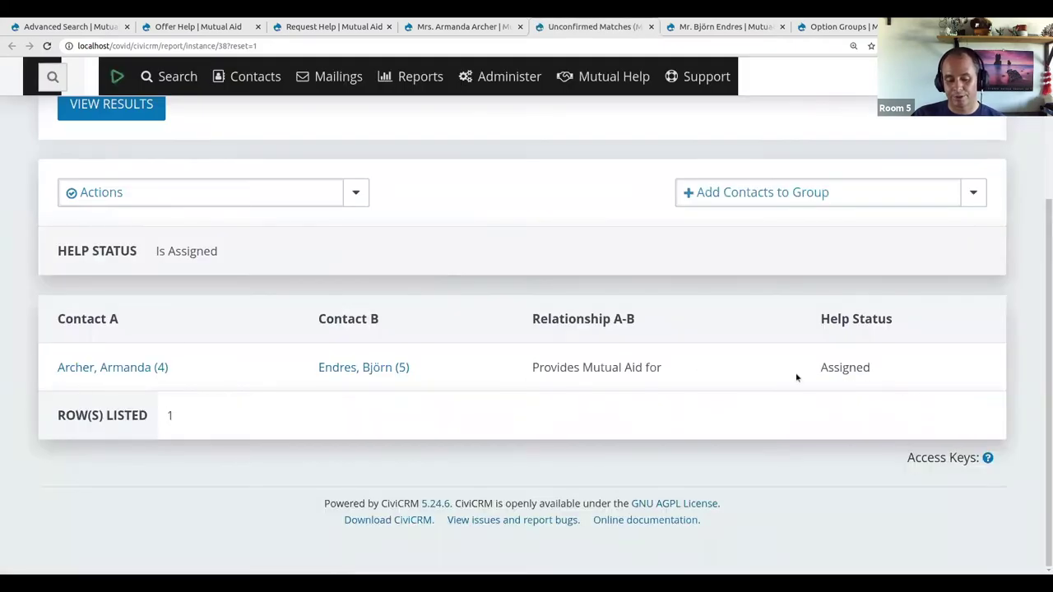
{"action": "double_click", "coordinate": [845, 368]}
{"action": "left_click", "coordinate": [739, 367]}
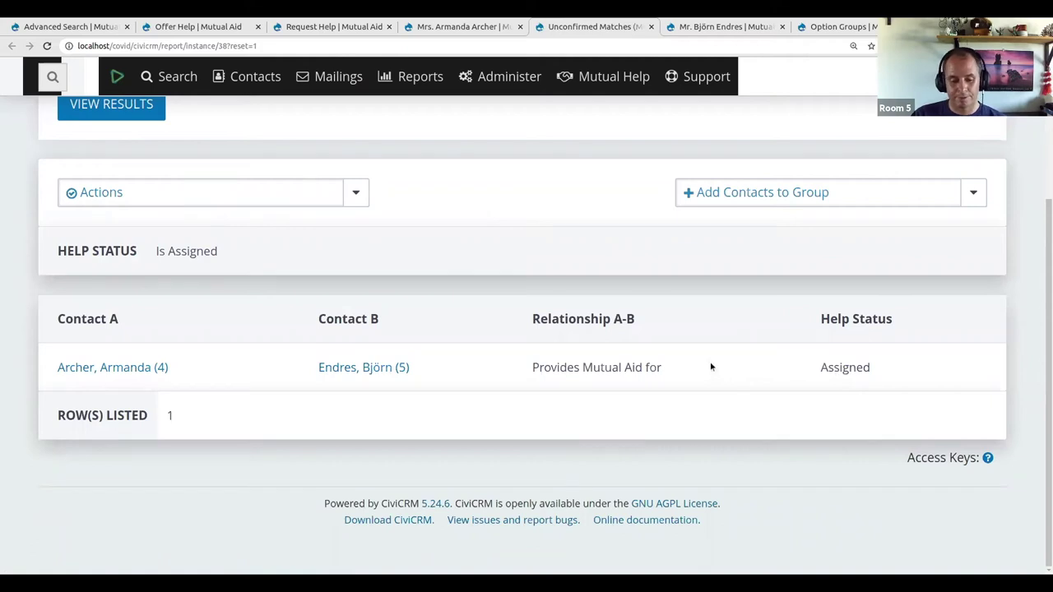
{"action": "scroll", "coordinate": [710, 377], "scroll_direction": "up", "scroll_amount": 1}
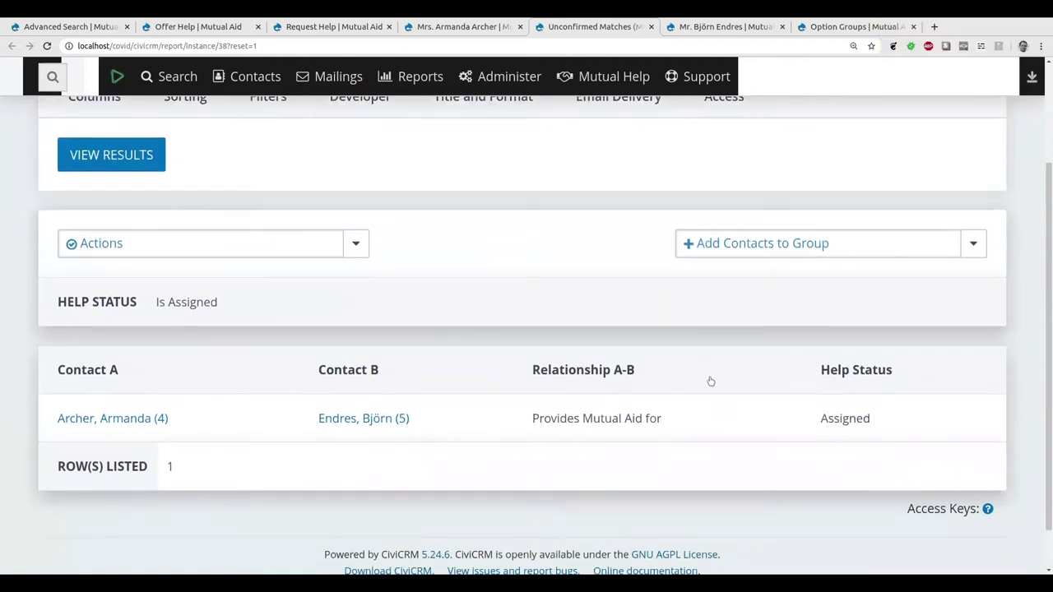
{"action": "mouse_move", "coordinate": [601, 79]}
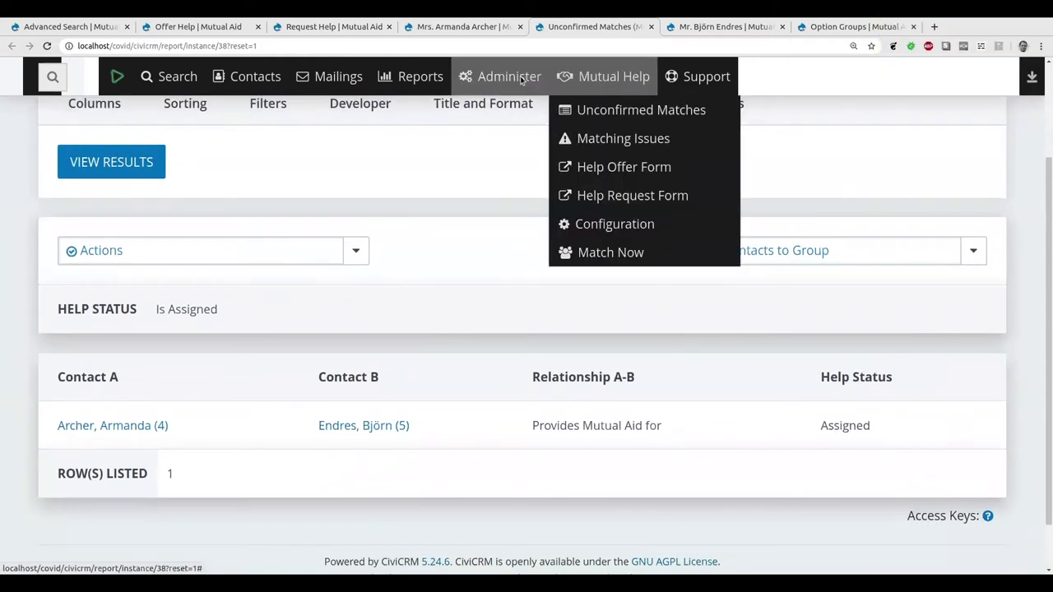
Open Matching Issues, note the contact flagged No geo coordinates, and return to the contact's tab.
{"action": "left_click", "coordinate": [622, 140]}
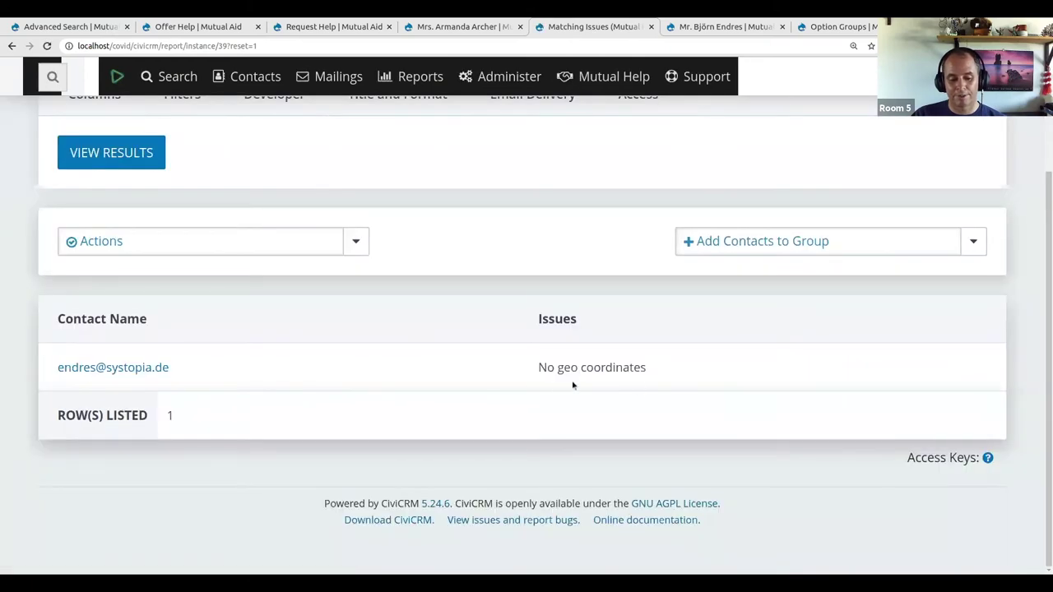
{"action": "left_click_drag", "start_coordinate": [538, 367], "coordinate": [689, 372]}
{"action": "left_click", "coordinate": [689, 372]}
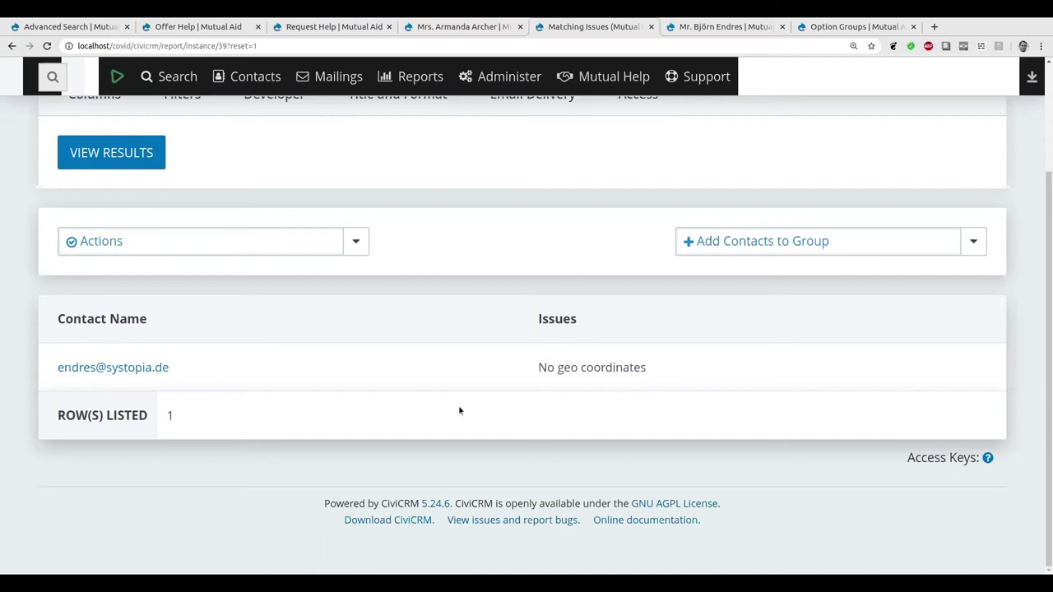
{"action": "scroll", "coordinate": [487, 412], "scroll_direction": "up", "scroll_amount": 1}
{"action": "scroll", "coordinate": [510, 406], "scroll_direction": "down", "scroll_amount": 1}
{"action": "scroll", "coordinate": [740, 380], "scroll_direction": "up", "scroll_amount": 3}
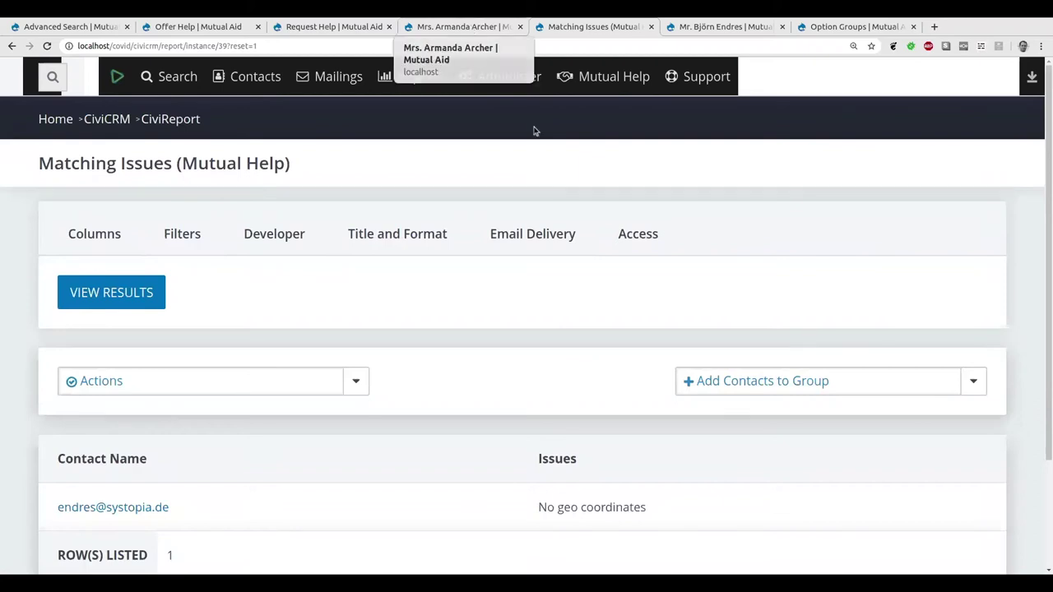
{"action": "left_click", "coordinate": [481, 28]}
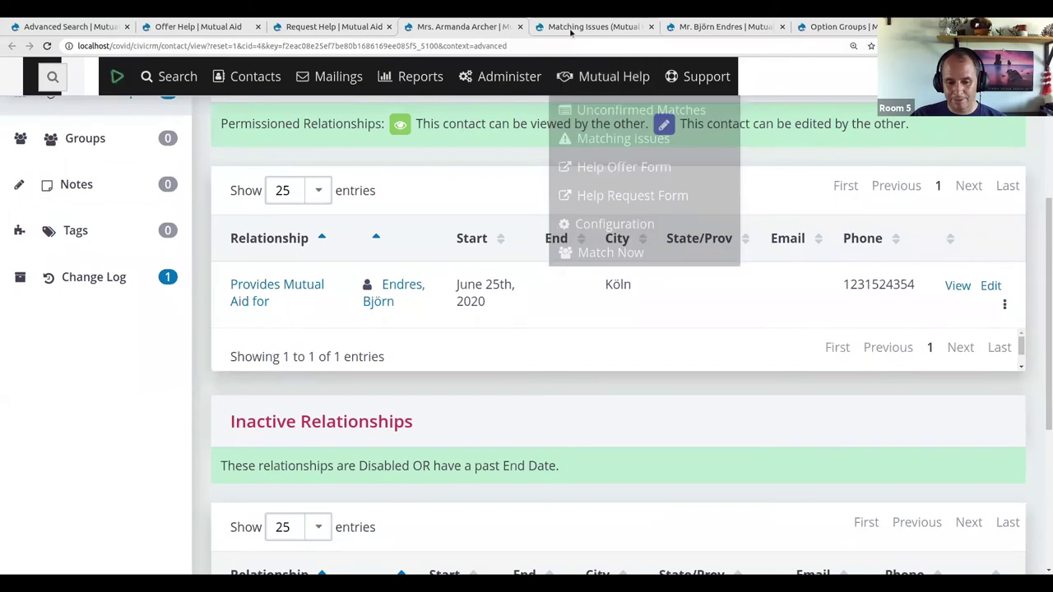
Open Administer > Customize Data and Screens > Custom Fields in a new tab.
{"action": "left_click", "coordinate": [580, 27]}
{"action": "mouse_move", "coordinate": [506, 76]}
{"action": "mouse_move", "coordinate": [576, 138]}
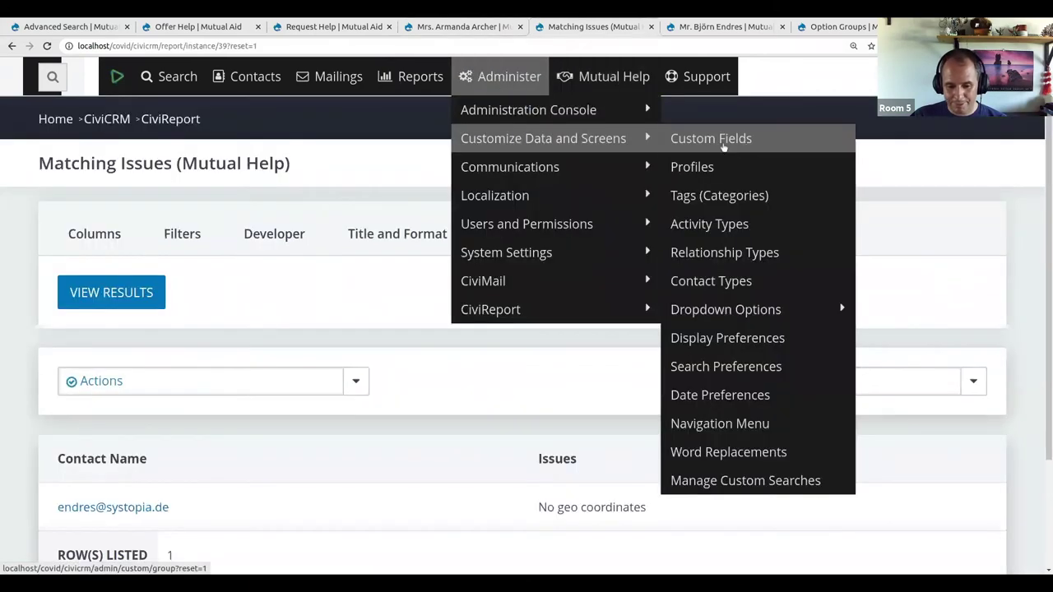
{"action": "middle_click", "coordinate": [732, 155]}
{"action": "key", "text": "ctrl+Tab"}
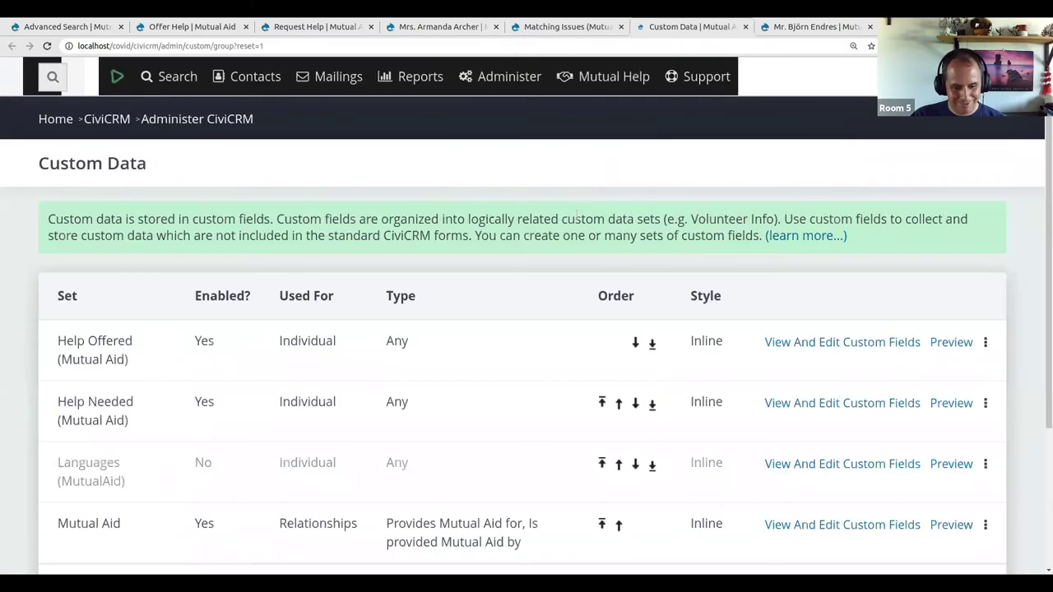
View the Help Offered set's fields, then return to the custom field sets list.
{"action": "scroll", "coordinate": [373, 250], "scroll_direction": "down", "scroll_amount": 1}
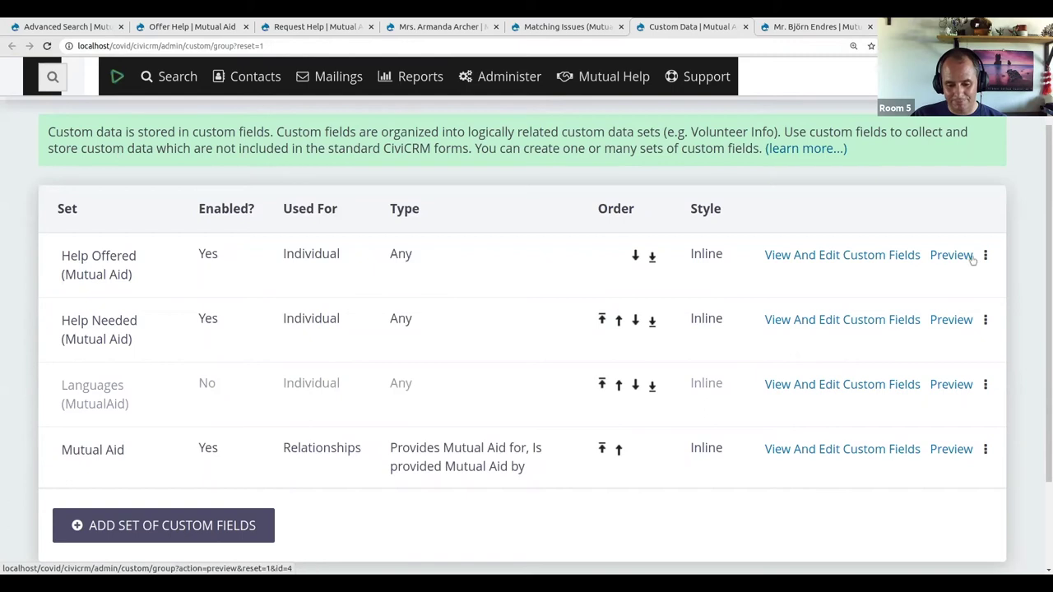
{"action": "left_click", "coordinate": [847, 255]}
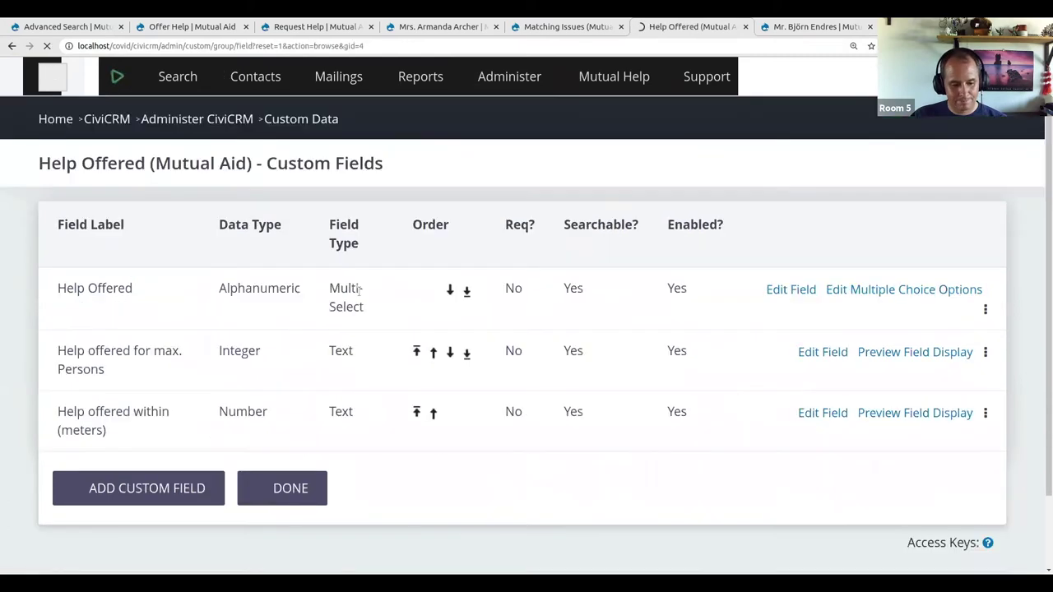
{"action": "scroll", "coordinate": [109, 329], "scroll_direction": "down", "scroll_amount": 2}
{"action": "scroll", "coordinate": [110, 329], "scroll_direction": "up", "scroll_amount": 2}
{"action": "left_click", "coordinate": [297, 115]}
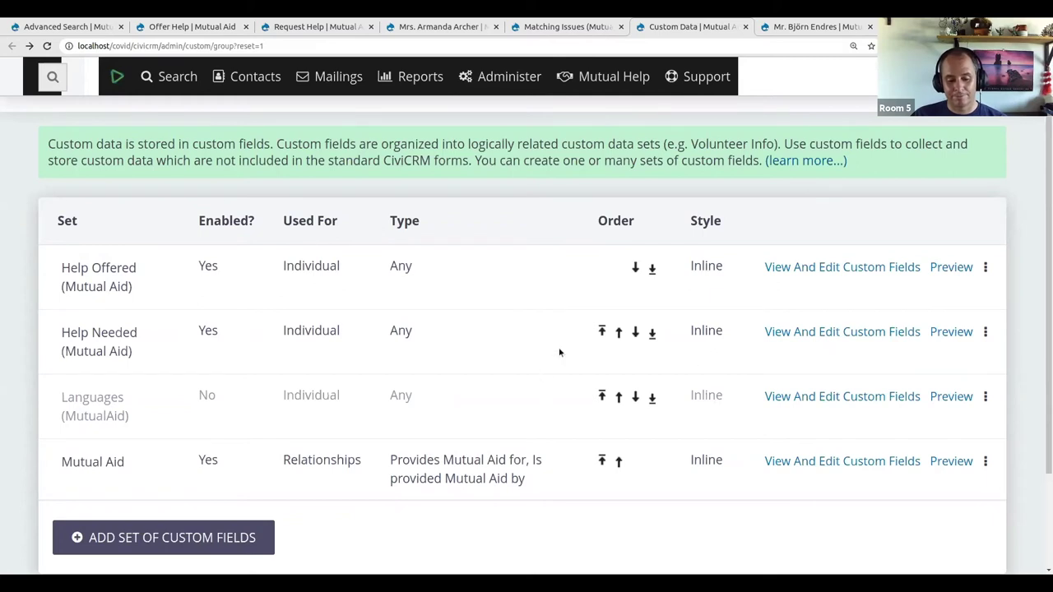
{"action": "scroll", "coordinate": [991, 368], "scroll_direction": "down", "scroll_amount": 1}
{"action": "scroll", "coordinate": [991, 368], "scroll_direction": "up", "scroll_amount": 1}
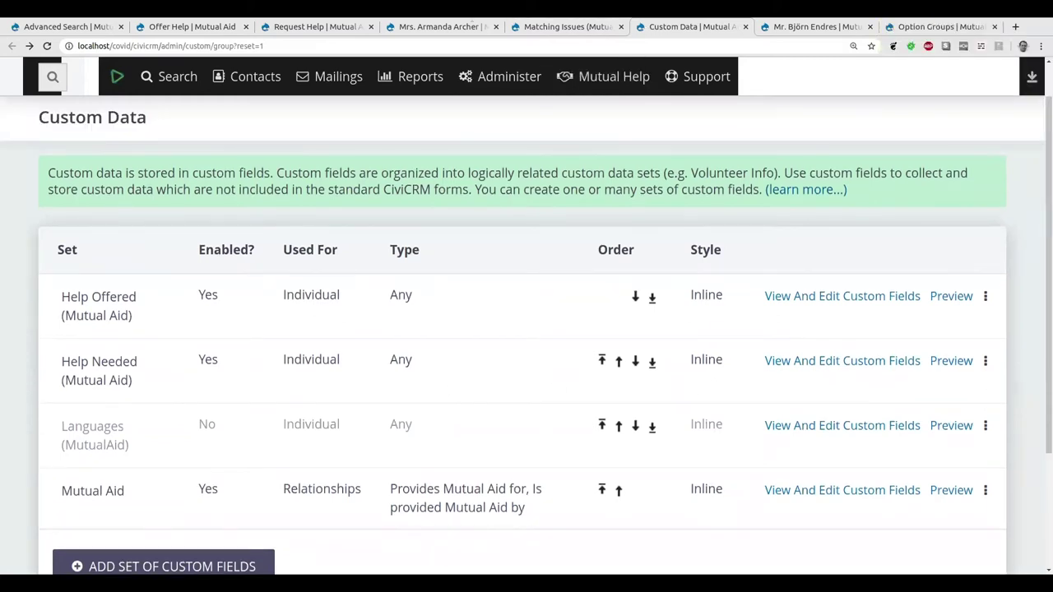
Switch back to the Matching Issues report and review the contact flagged with No geo coordinates.
{"action": "left_click", "coordinate": [589, 30]}
{"action": "scroll", "coordinate": [585, 202], "scroll_direction": "down", "scroll_amount": 2}
{"action": "scroll", "coordinate": [616, 232], "scroll_direction": "up", "scroll_amount": 2}
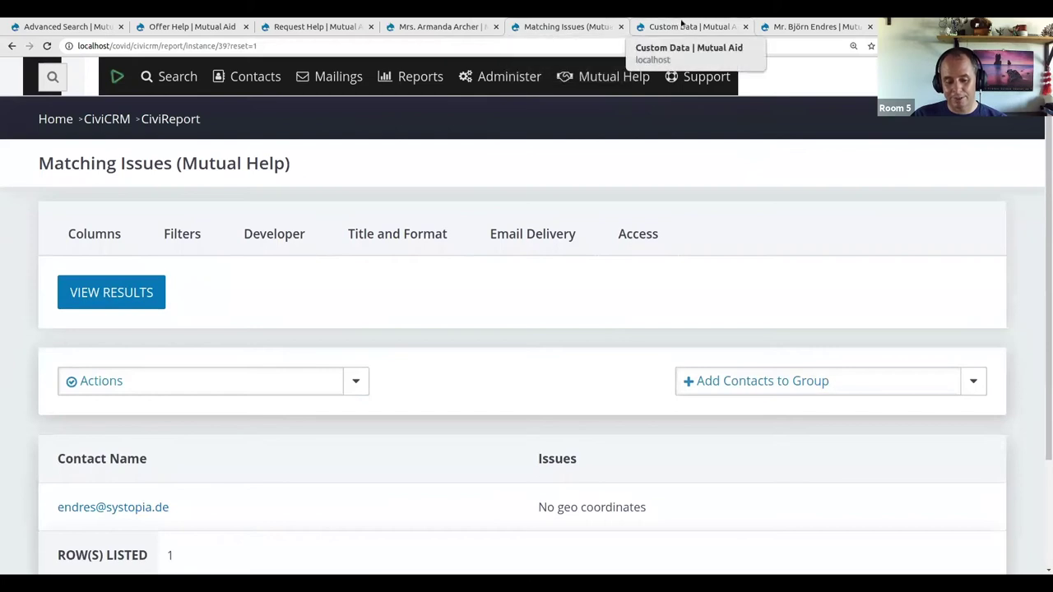
{"action": "scroll", "coordinate": [576, 312], "scroll_direction": "down", "scroll_amount": 2}
{"action": "scroll", "coordinate": [578, 322], "scroll_direction": "up", "scroll_amount": 2}
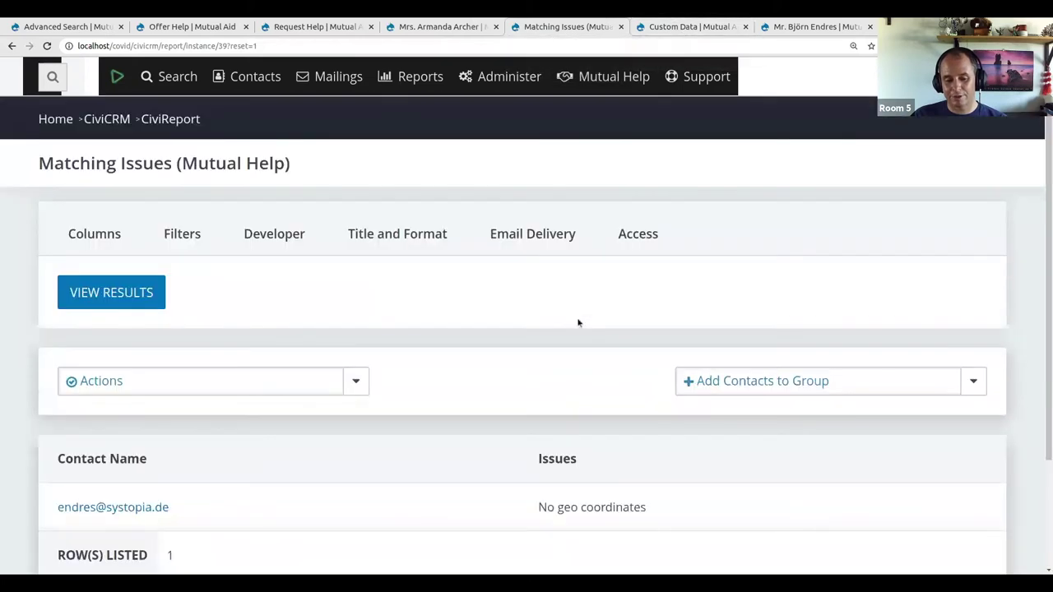
{"action": "scroll", "coordinate": [578, 323], "scroll_direction": "down", "scroll_amount": 1}
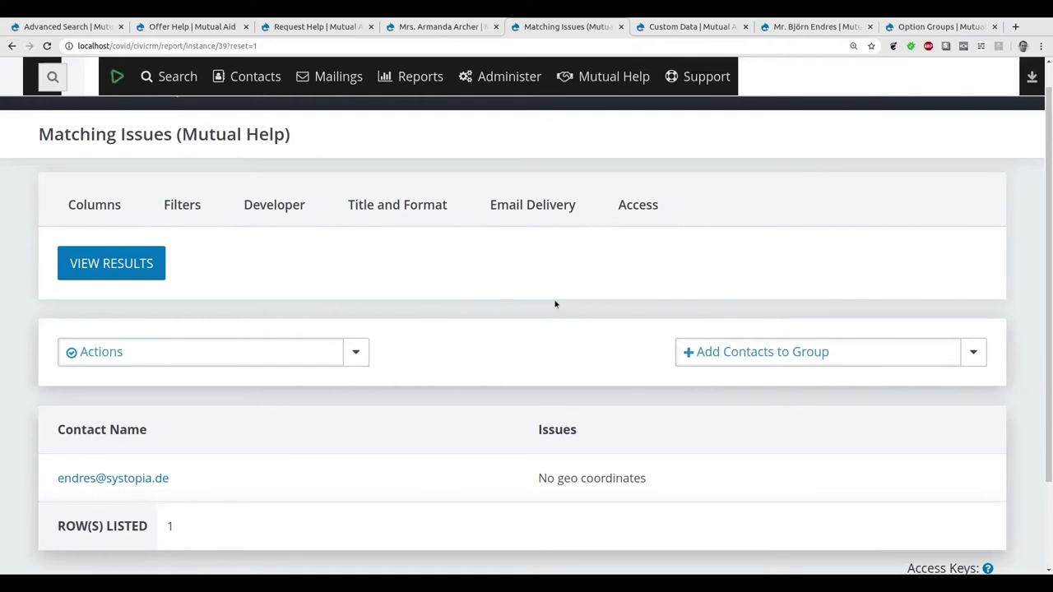
{"action": "scroll", "coordinate": [584, 294], "scroll_direction": "down", "scroll_amount": 1}
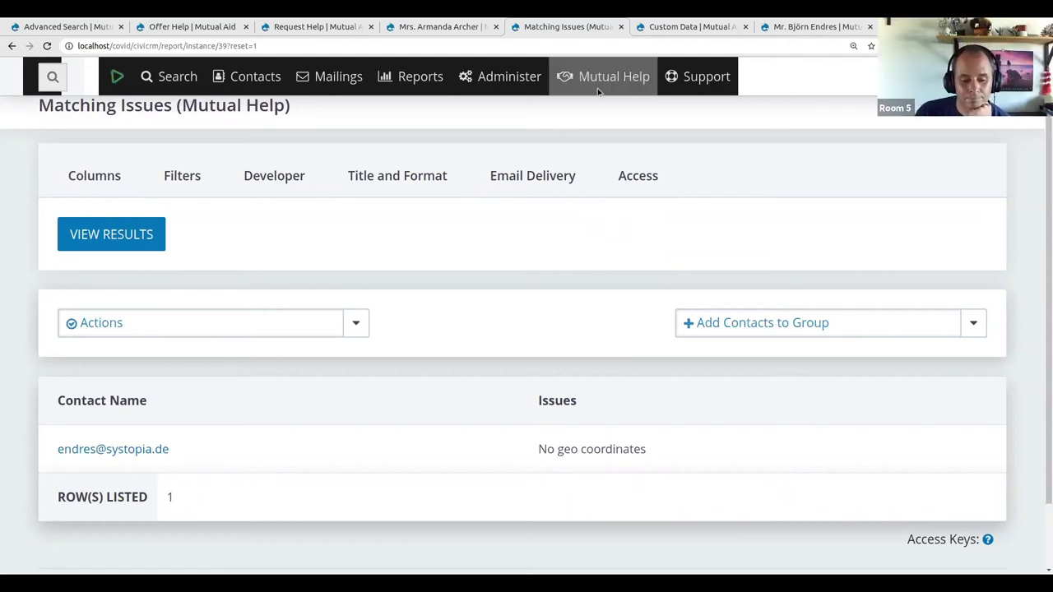
{"action": "mouse_move", "coordinate": [598, 91]}
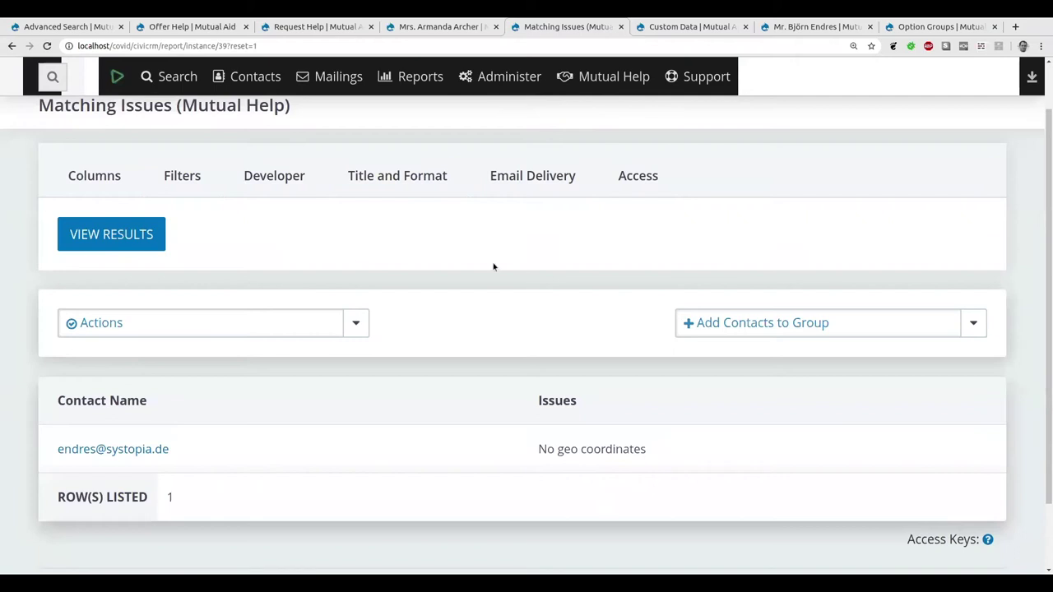
{"action": "scroll", "coordinate": [494, 264], "scroll_direction": "up", "scroll_amount": 1}
Load Contact ID 3's record, showing Help Offered Any for 5 persons within 1000 meters.
{"action": "key", "text": "F5"}
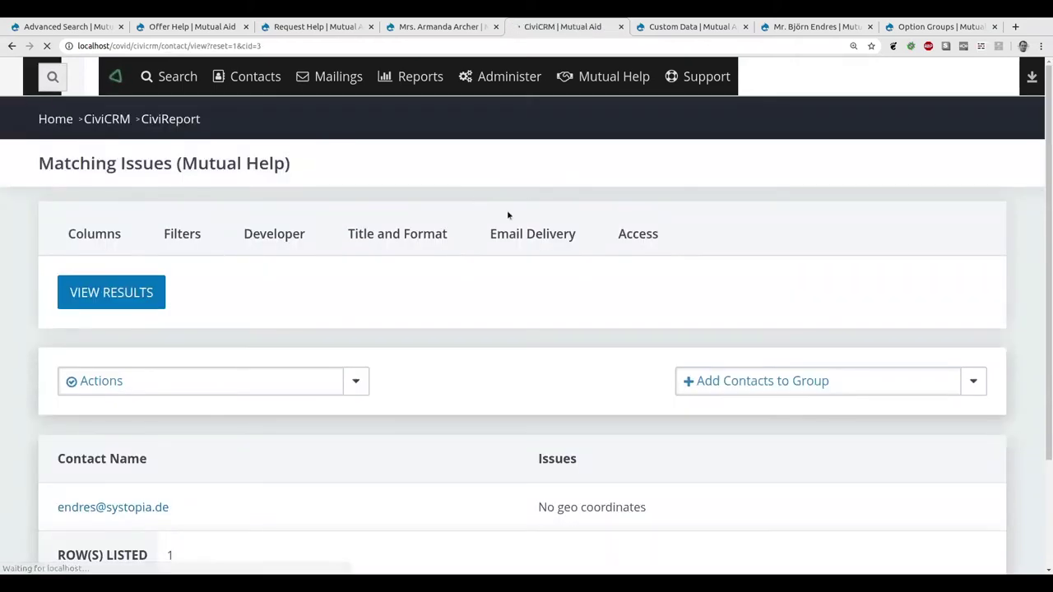
{"action": "scroll", "coordinate": [468, 291], "scroll_direction": "down", "scroll_amount": 4}
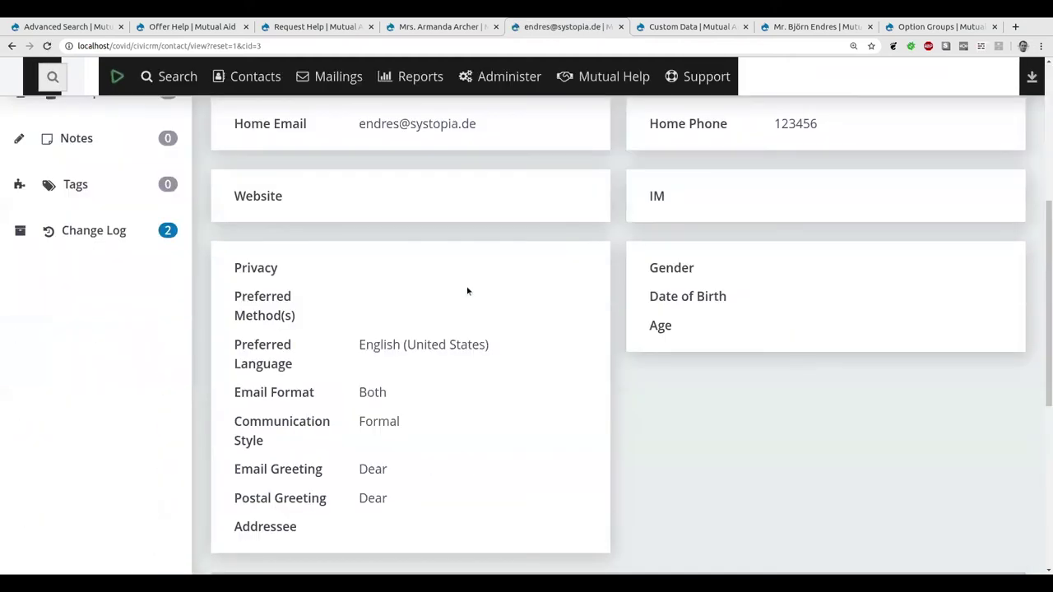
{"action": "scroll", "coordinate": [494, 299], "scroll_direction": "down", "scroll_amount": 4}
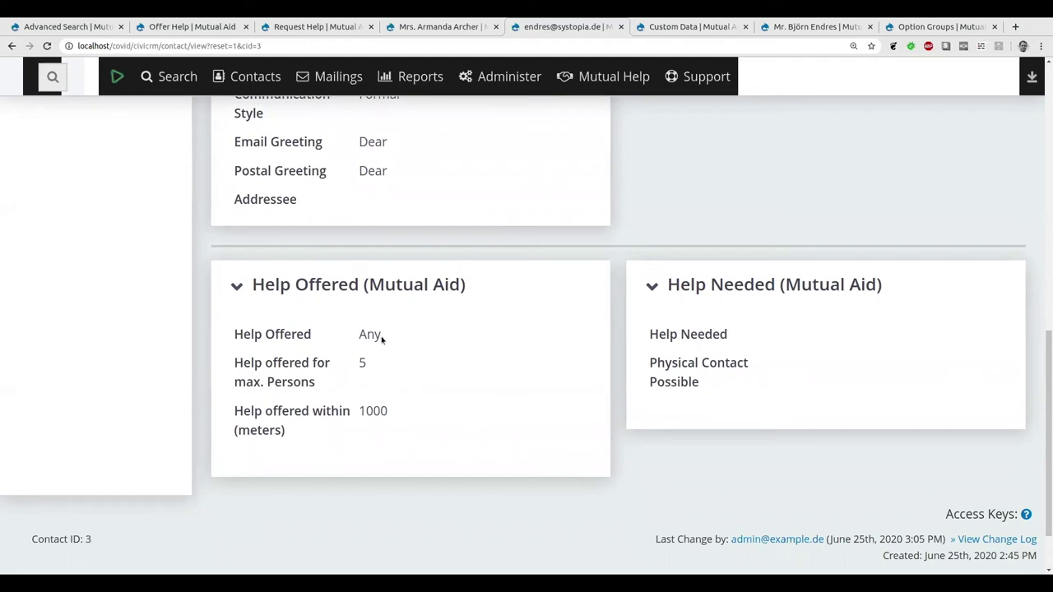
Browse Customize Data and Screens, Communications, Mutual Help and System Settings menus for dropdown options.
{"action": "left_click", "coordinate": [495, 82]}
{"action": "mouse_move", "coordinate": [526, 138]}
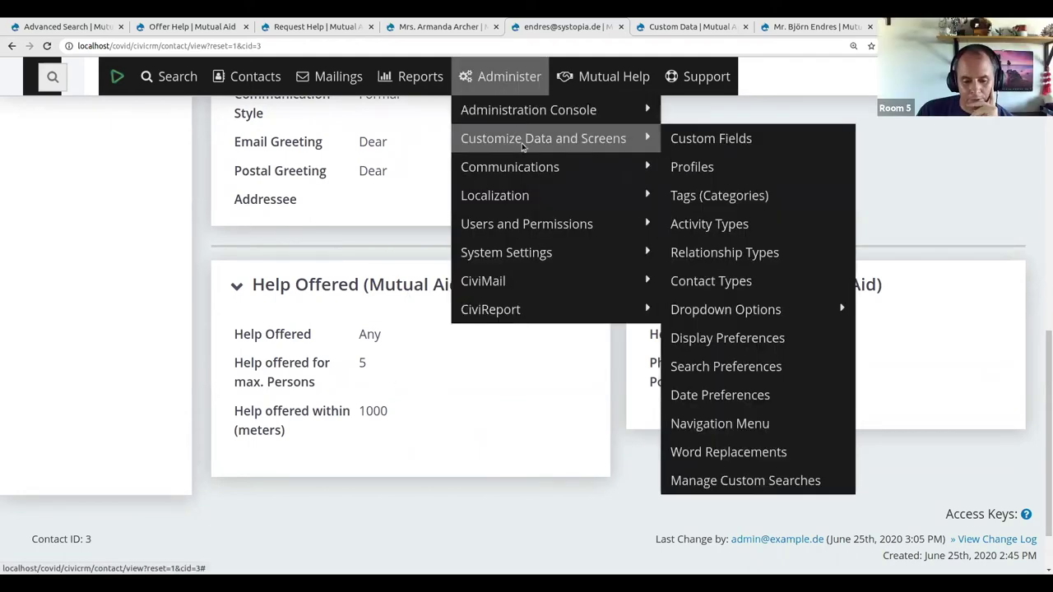
{"action": "mouse_move", "coordinate": [738, 317]}
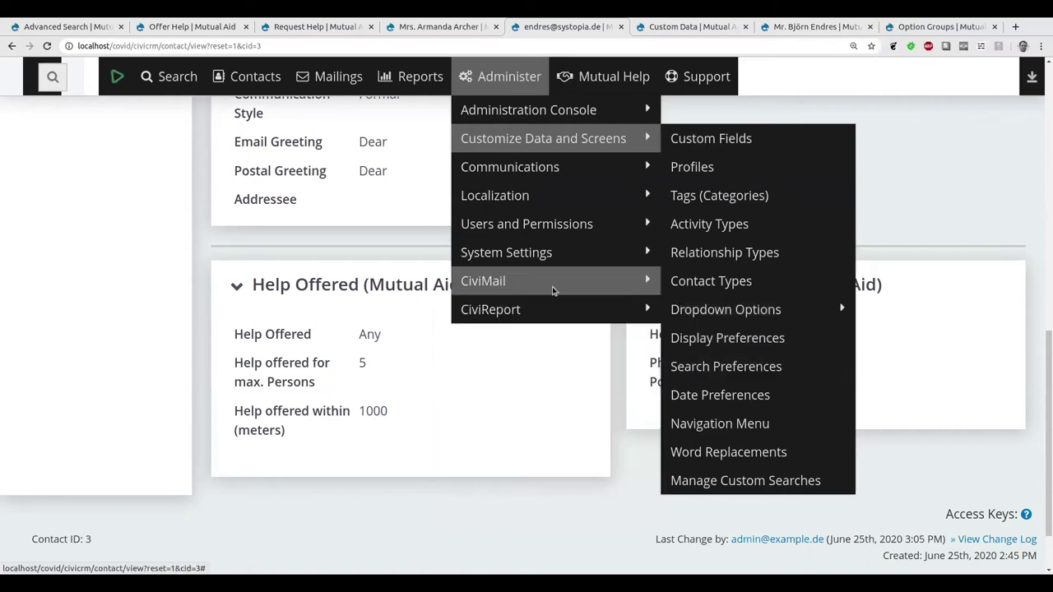
{"action": "mouse_move", "coordinate": [600, 259]}
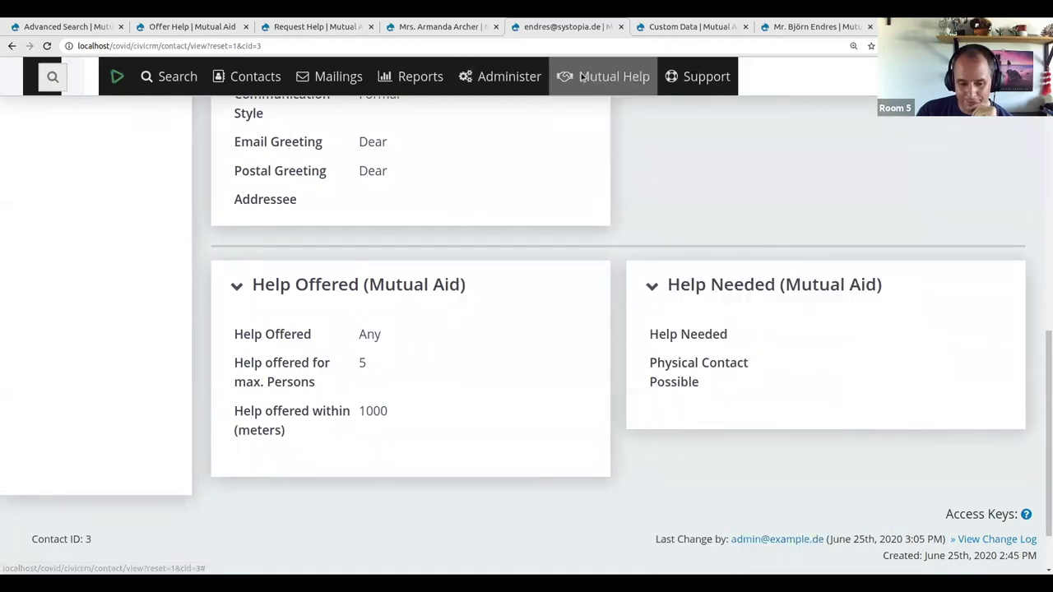
{"action": "mouse_move", "coordinate": [578, 76]}
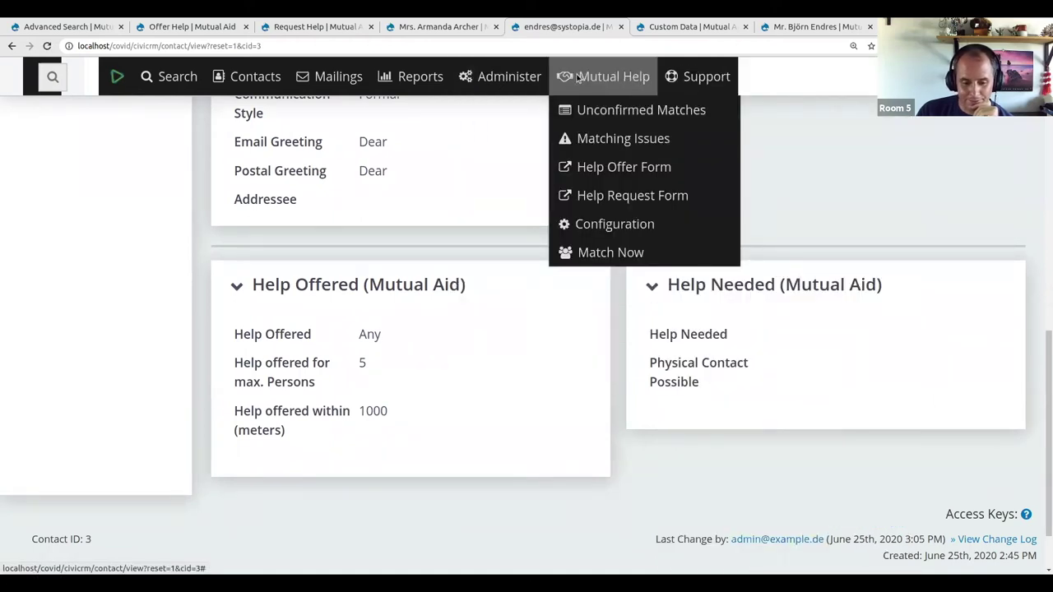
{"action": "mouse_move", "coordinate": [502, 76]}
{"action": "mouse_move", "coordinate": [527, 167]}
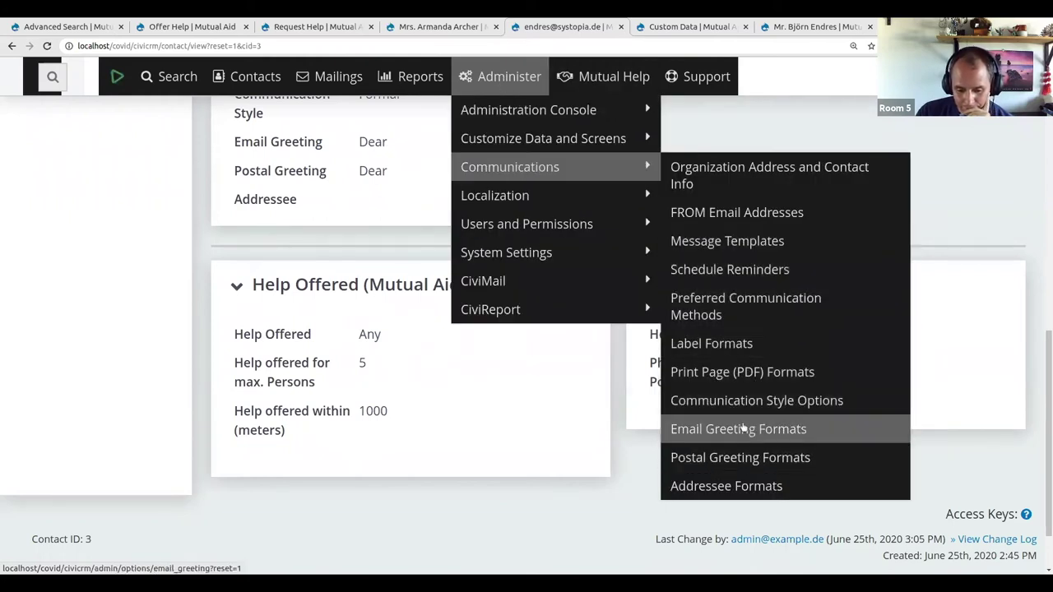
Find the Mutual Aid - Help Types group in Option Groups and open its options.
{"action": "mouse_move", "coordinate": [541, 261]}
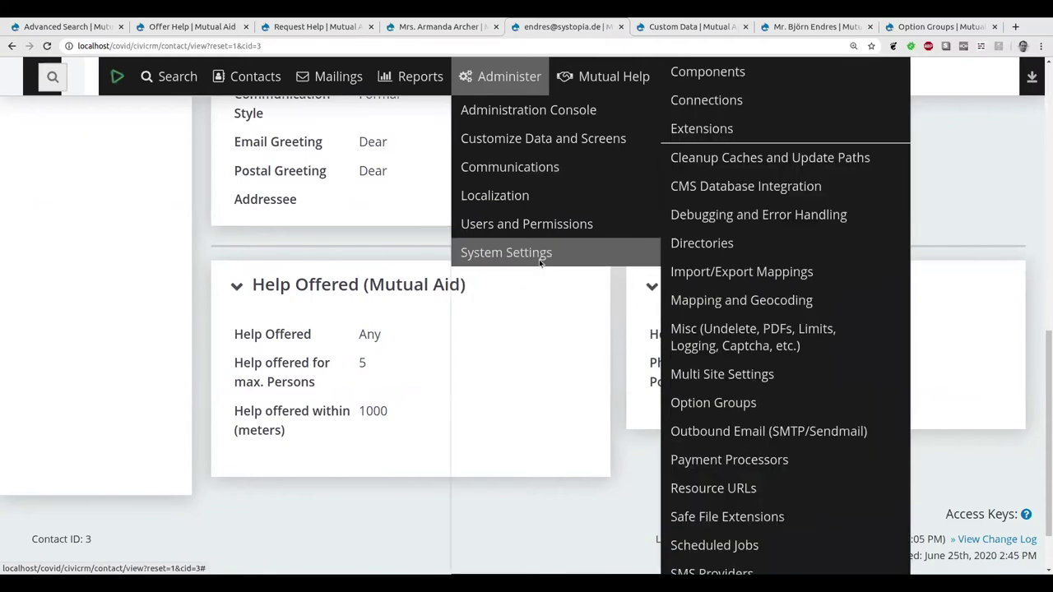
{"action": "left_click", "coordinate": [714, 402]}
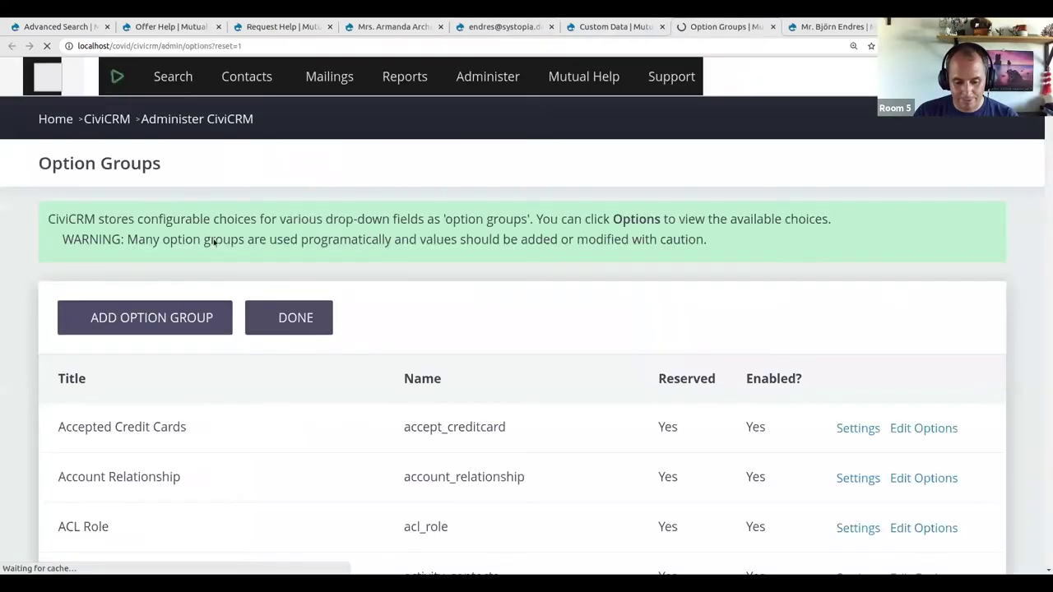
{"action": "scroll", "coordinate": [501, 287], "scroll_direction": "down", "scroll_amount": 4}
{"action": "scroll", "coordinate": [498, 276], "scroll_direction": "down", "scroll_amount": 5}
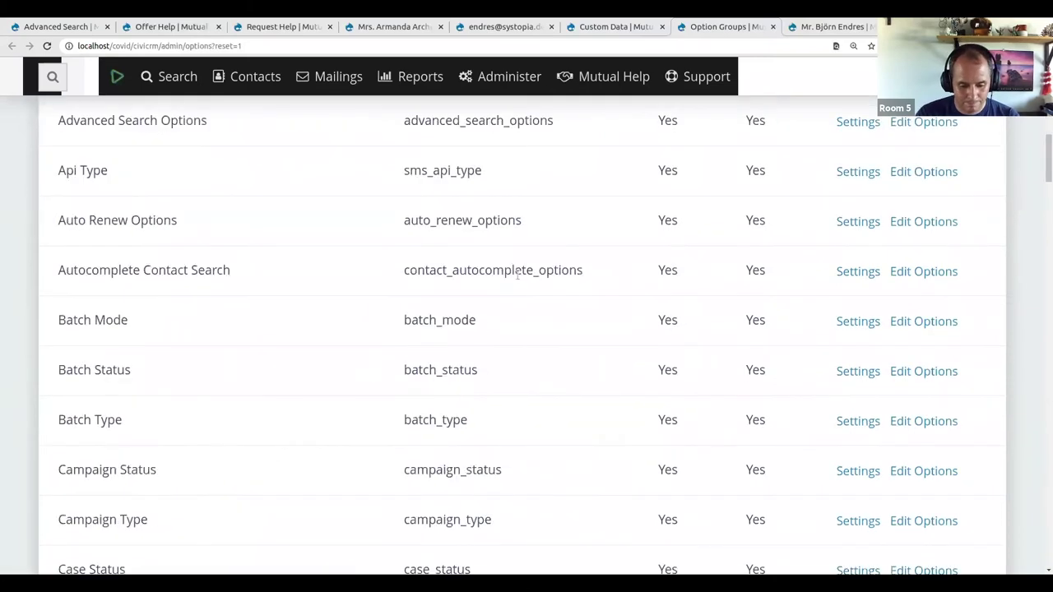
{"action": "key", "text": "ctrl+f"}
{"action": "type", "text": "elp"}
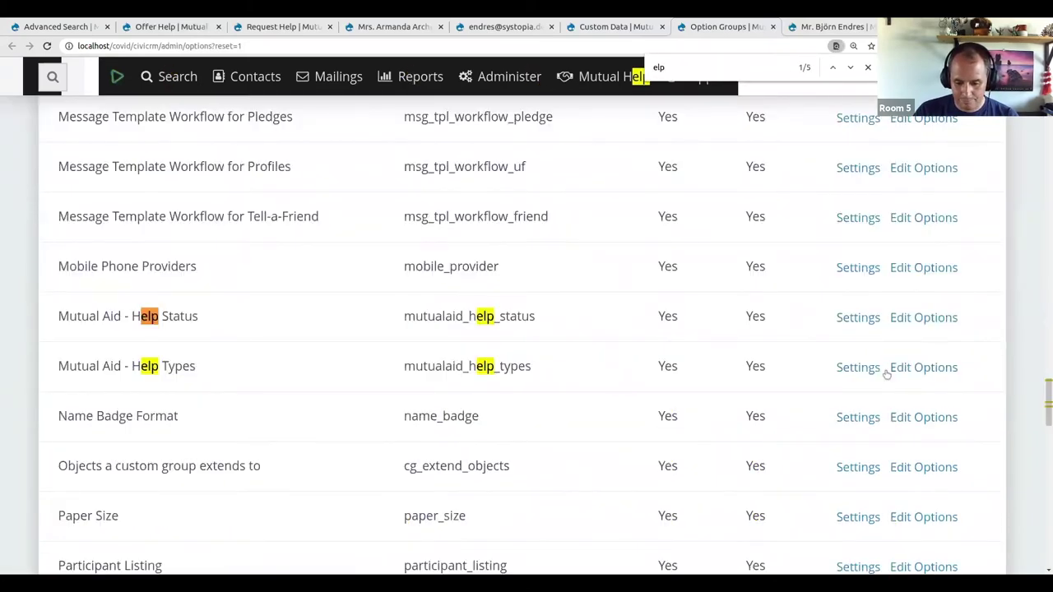
{"action": "left_click", "coordinate": [833, 370]}
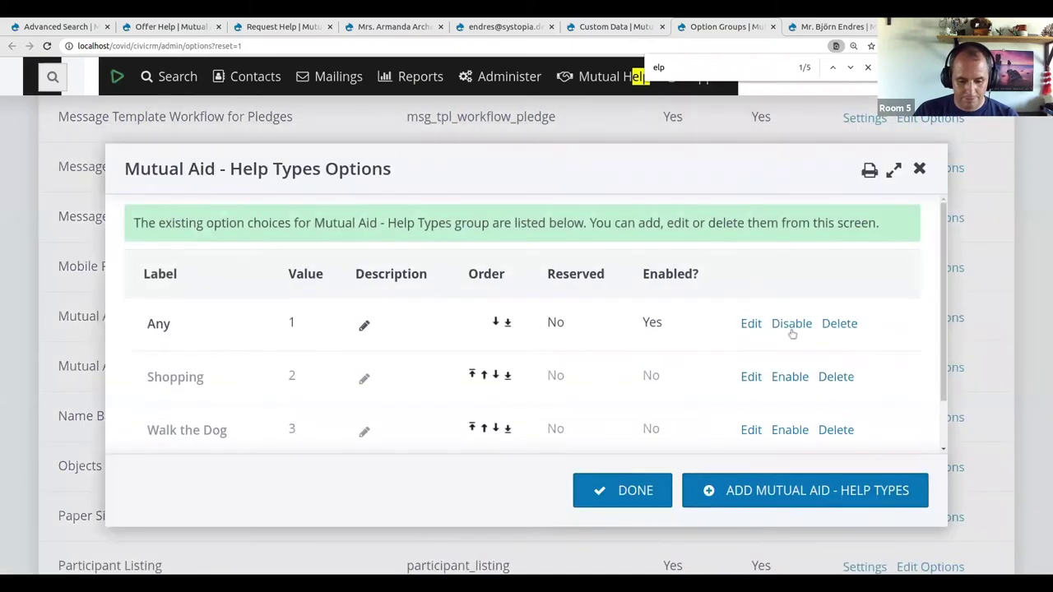
Enable the Shopping help type and save it.
{"action": "scroll", "coordinate": [642, 341], "scroll_direction": "down", "scroll_amount": 1}
{"action": "left_click", "coordinate": [747, 320]}
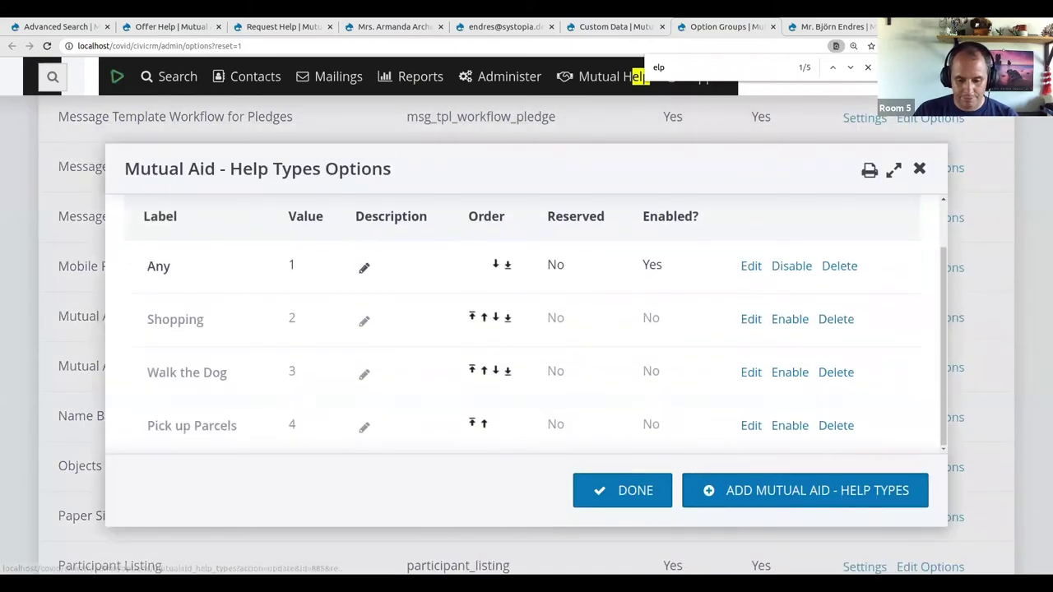
{"action": "scroll", "coordinate": [529, 385], "scroll_direction": "down", "scroll_amount": 3}
{"action": "scroll", "coordinate": [529, 385], "scroll_direction": "down", "scroll_amount": 2}
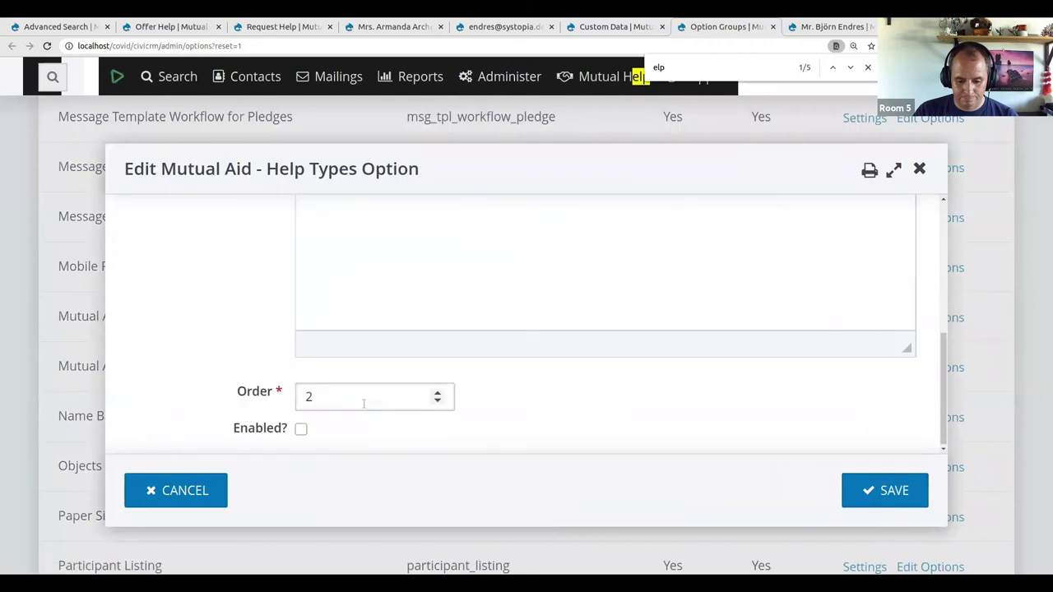
{"action": "left_click", "coordinate": [301, 428]}
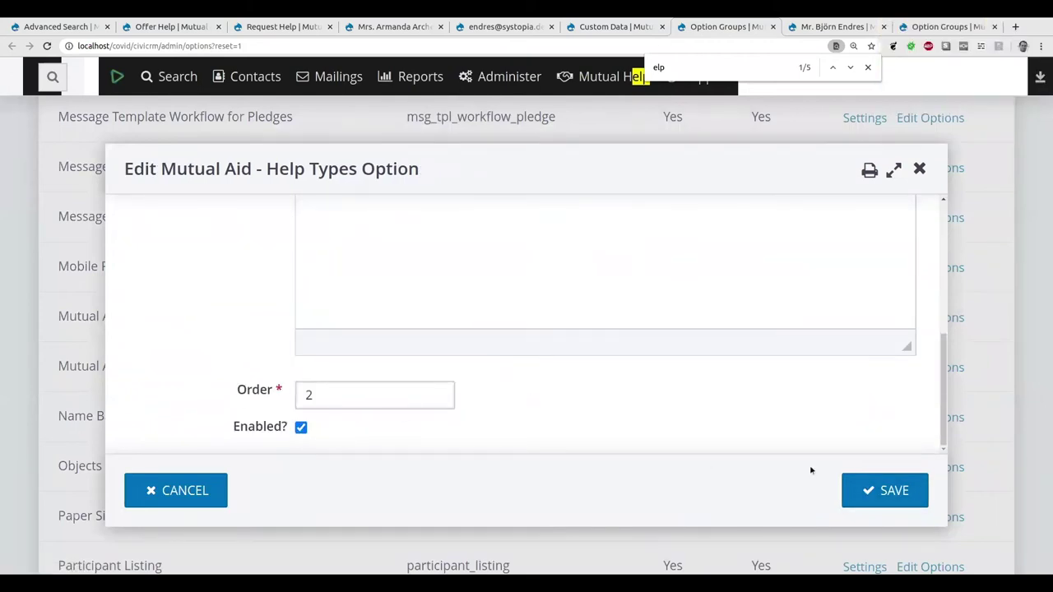
{"action": "left_click", "coordinate": [888, 492]}
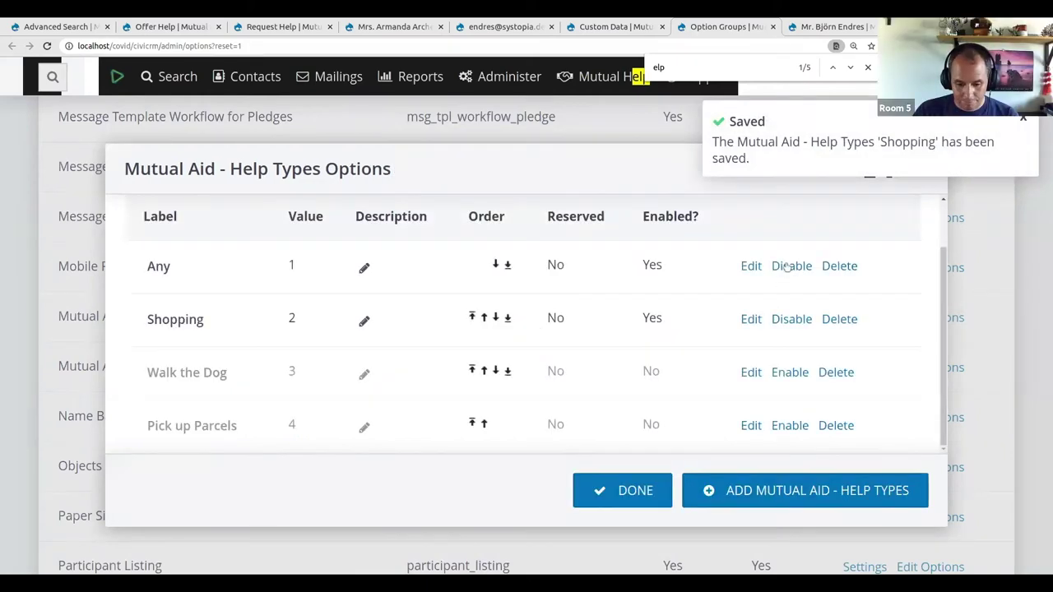
Disable the Any help type, enable Walk the Dog and Pick up Parcels, and finish.
{"action": "left_click", "coordinate": [790, 266]}
{"action": "left_click", "coordinate": [605, 453]}
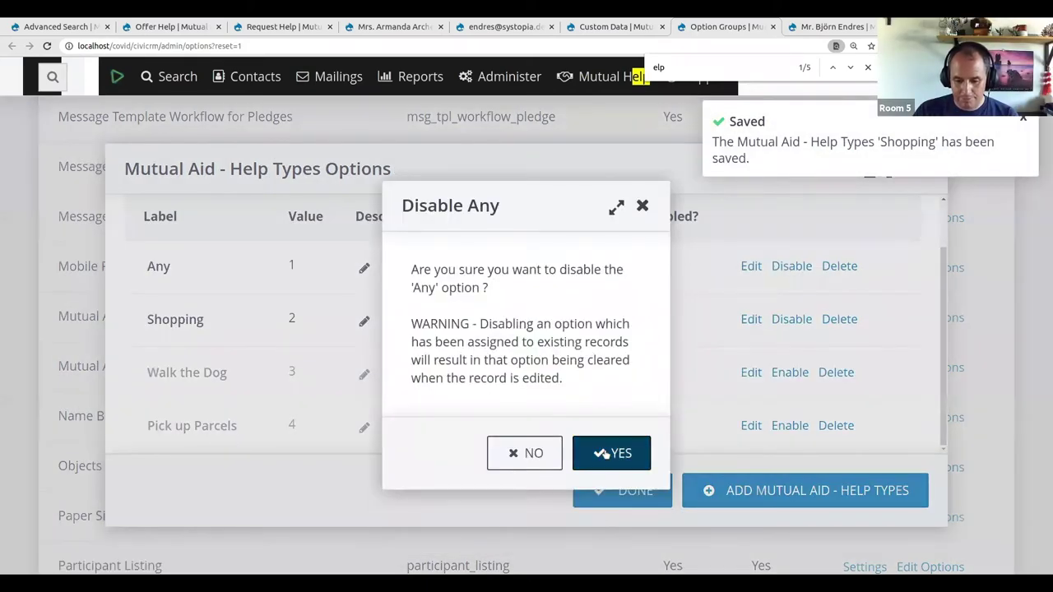
{"action": "left_click", "coordinate": [791, 371]}
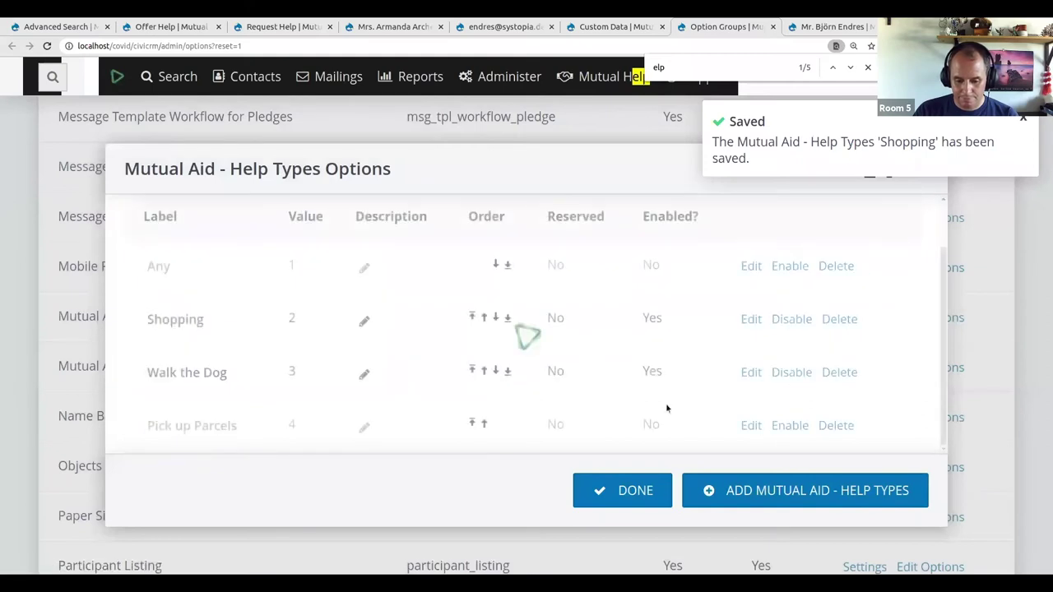
{"action": "left_click", "coordinate": [790, 426]}
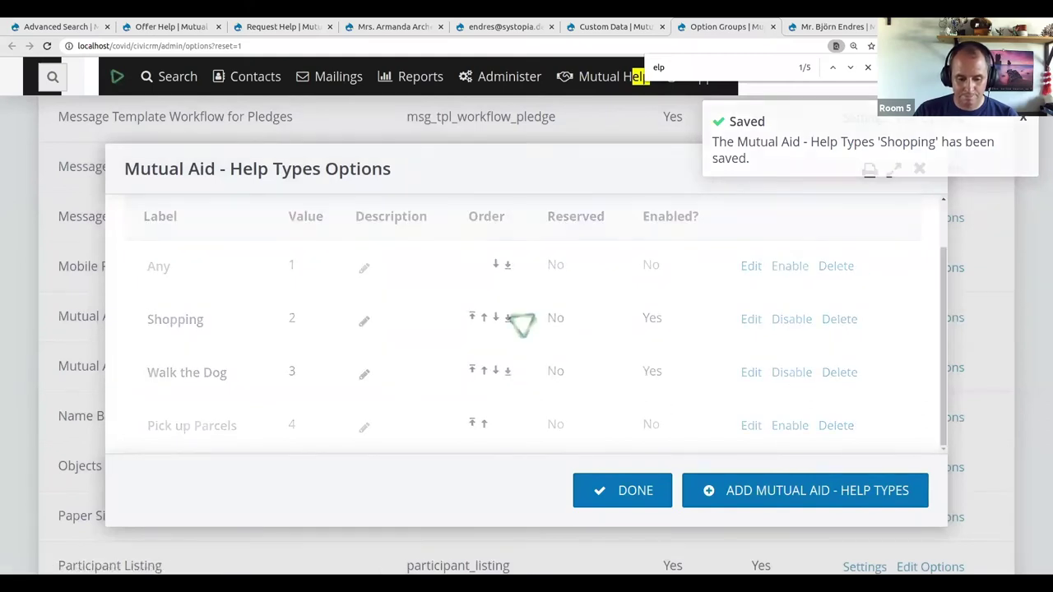
{"action": "left_click", "coordinate": [635, 492]}
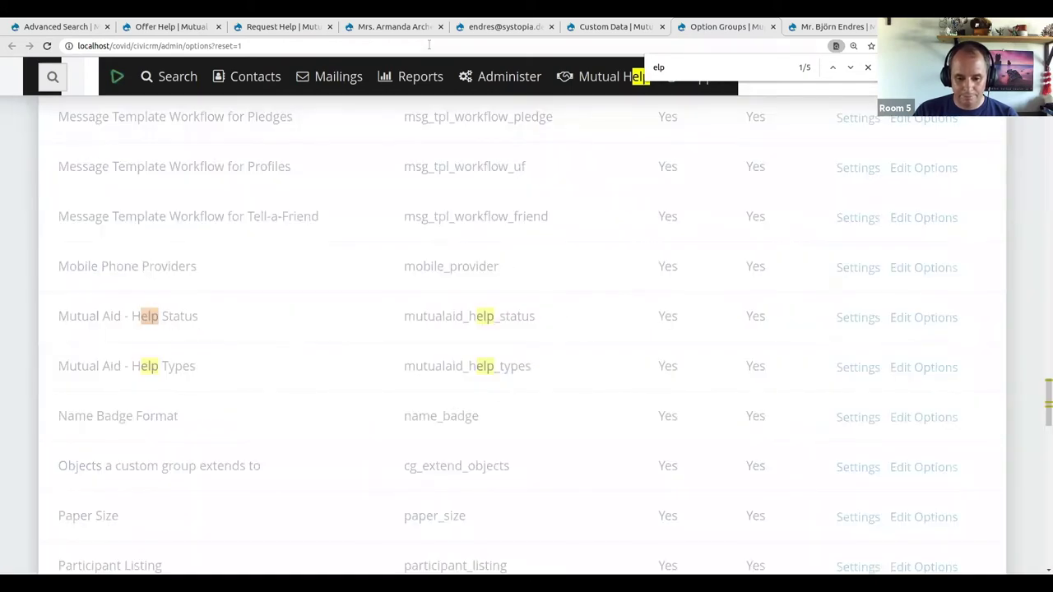
Reload Contact ID 3's record and recheck its Help Offered (Mutual Aid) panel, now empty.
{"action": "key", "text": "ctrl+Page_Up"}
{"action": "key", "text": "ctrl+Page_Up"}
{"action": "key", "text": "F5"}
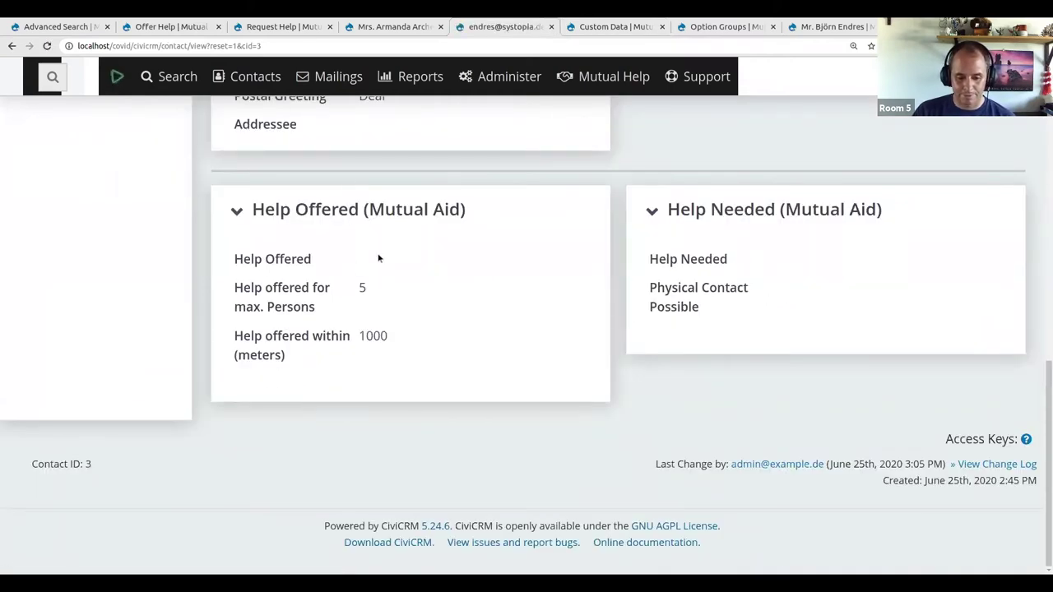
{"action": "scroll", "coordinate": [306, 294], "scroll_direction": "up", "scroll_amount": 5}
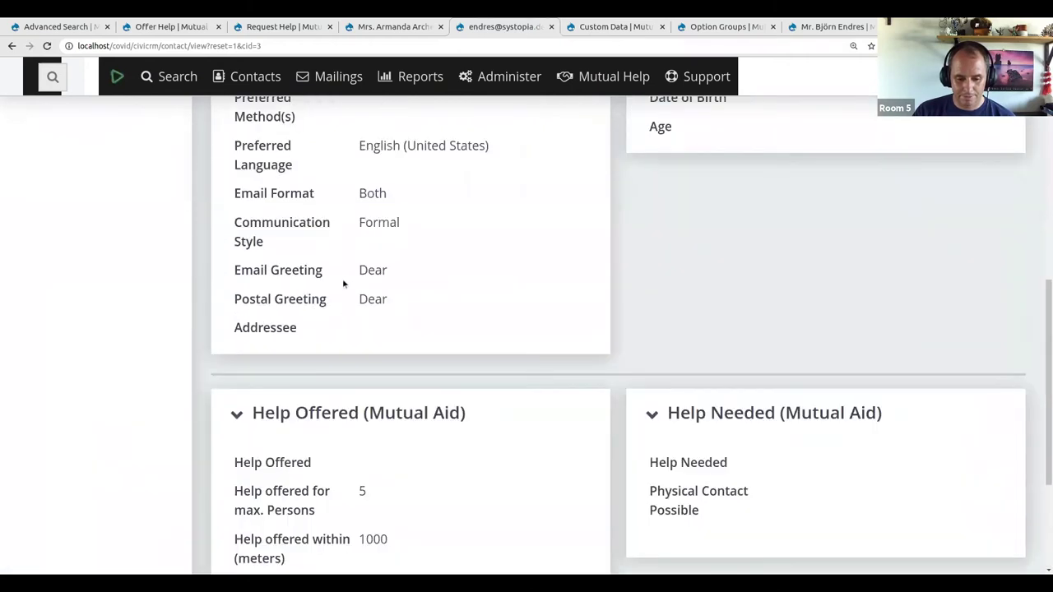
{"action": "scroll", "coordinate": [358, 459], "scroll_direction": "down", "scroll_amount": 2}
{"action": "scroll", "coordinate": [359, 460], "scroll_direction": "down", "scroll_amount": 2}
{"action": "left_click", "coordinate": [385, 334]}
{"action": "left_click", "coordinate": [385, 334]}
{"action": "scroll", "coordinate": [362, 306], "scroll_direction": "up", "scroll_amount": 8}
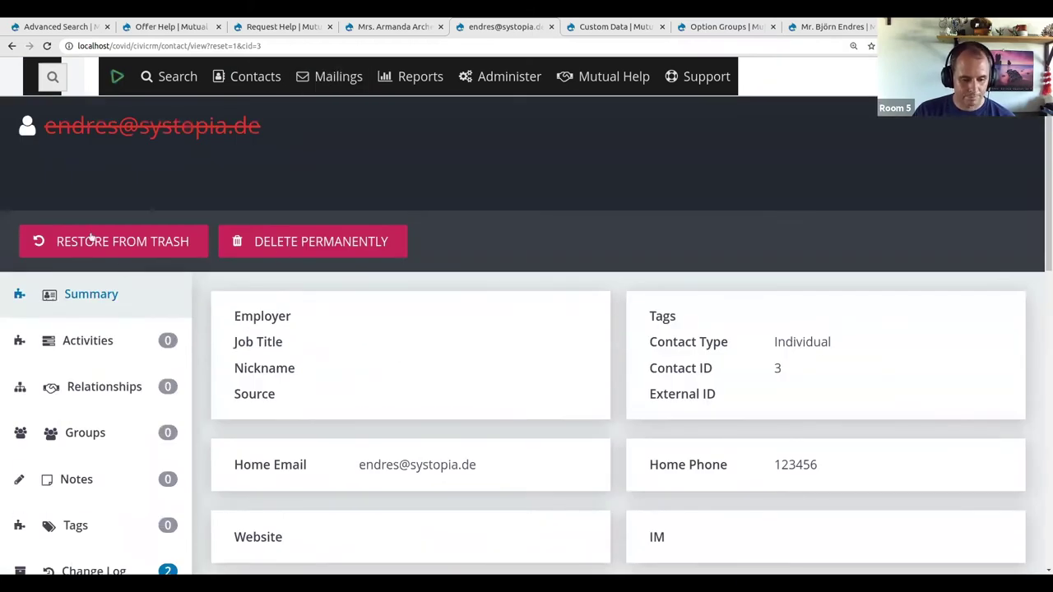
Restore Contact ID 3 from the trash, then open and cancel its communication preferences edit.
{"action": "left_click", "coordinate": [106, 242]}
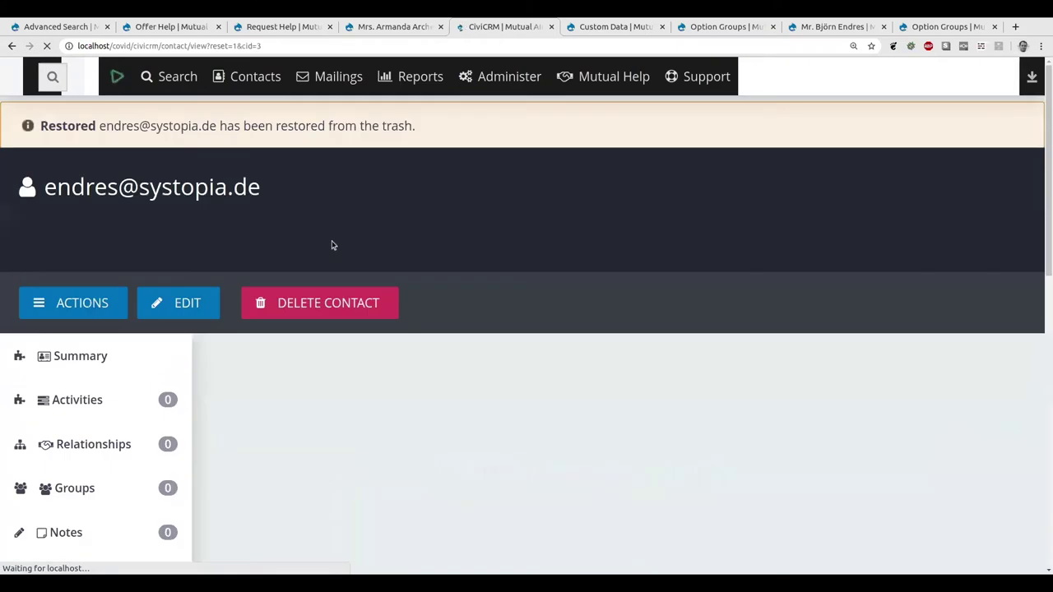
{"action": "scroll", "coordinate": [373, 287], "scroll_direction": "down", "scroll_amount": 5}
{"action": "left_click", "coordinate": [373, 287]}
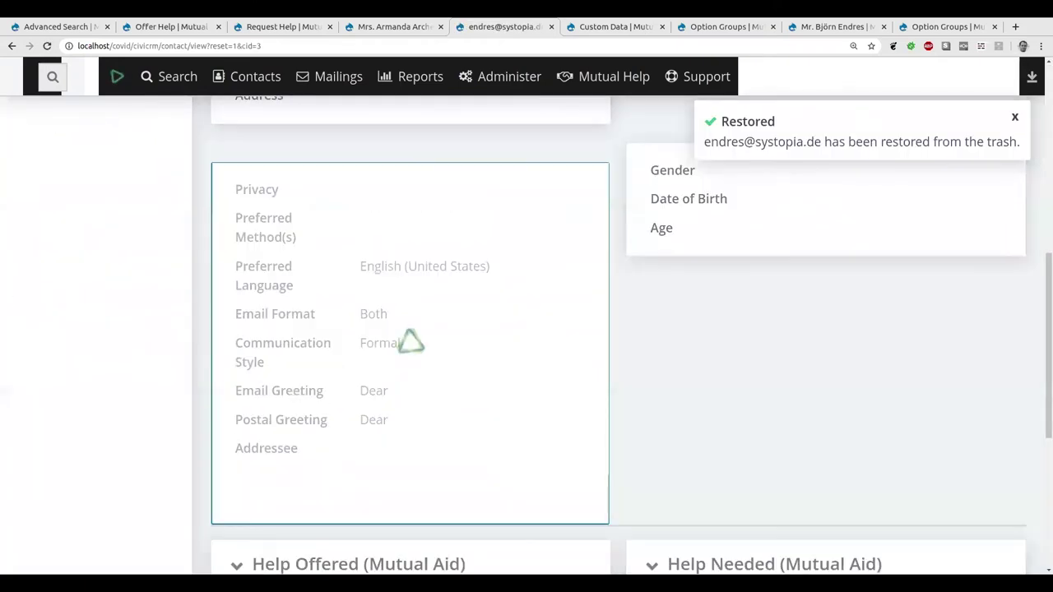
{"action": "scroll", "coordinate": [365, 306], "scroll_direction": "down", "scroll_amount": 3}
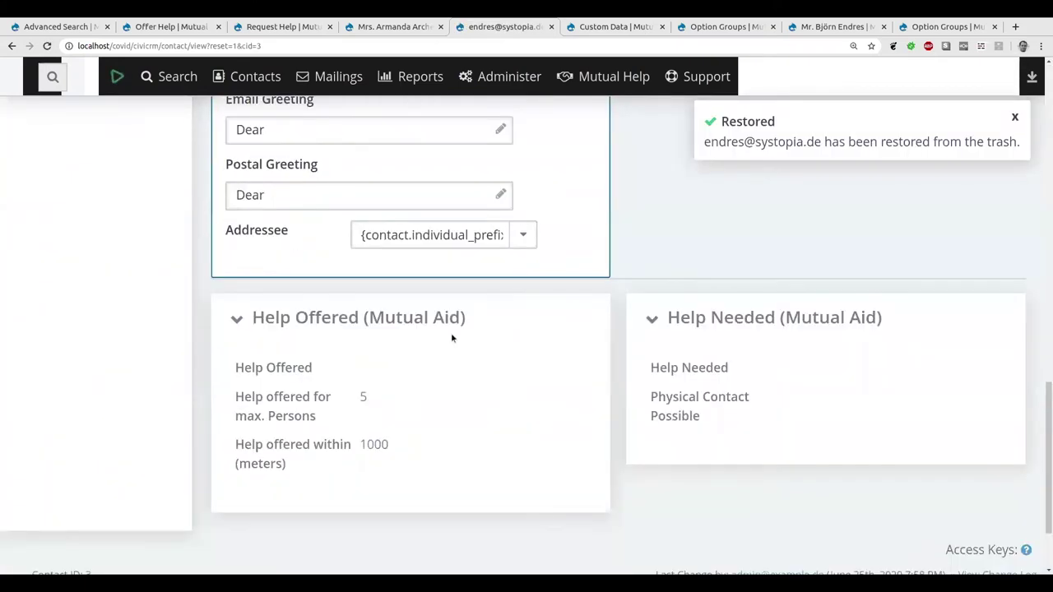
{"action": "scroll", "coordinate": [498, 253], "scroll_direction": "up", "scroll_amount": 8}
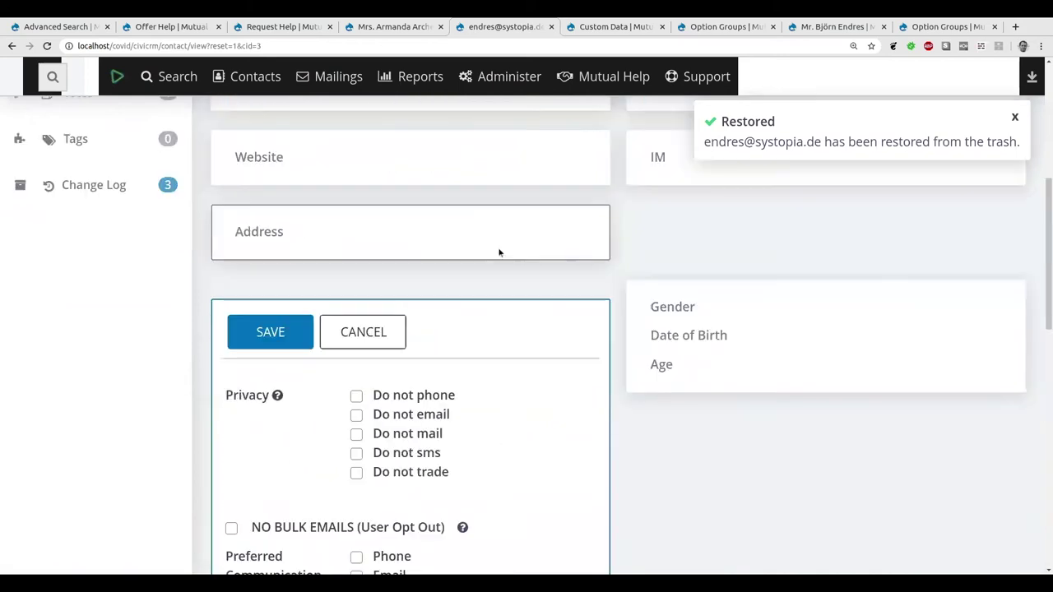
{"action": "left_click", "coordinate": [363, 332]}
{"action": "scroll", "coordinate": [384, 312], "scroll_direction": "down", "scroll_amount": 5}
{"action": "left_click", "coordinate": [410, 330]}
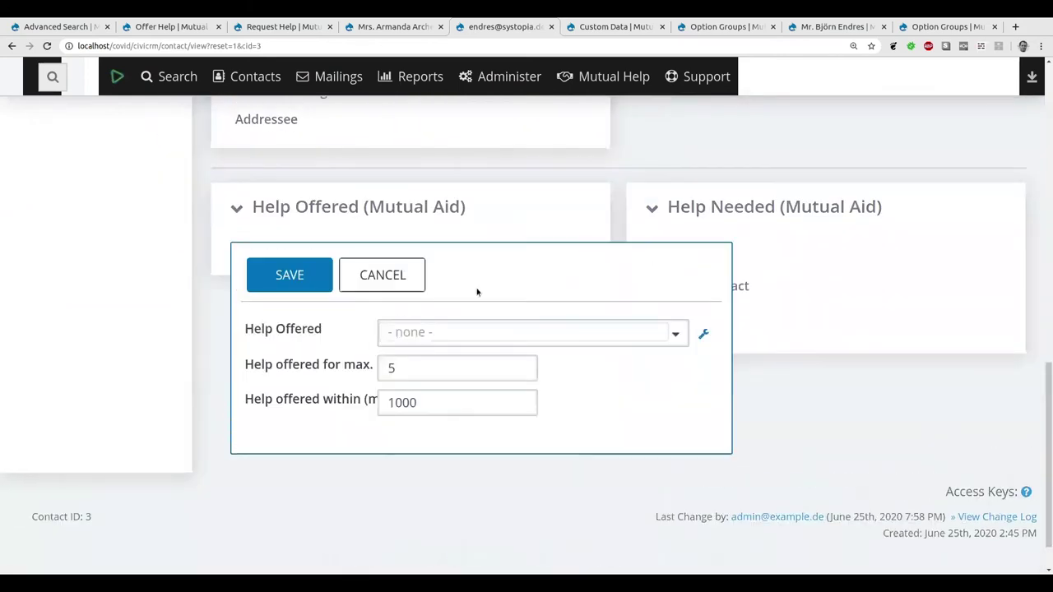
{"action": "left_click", "coordinate": [493, 333]}
{"action": "left_click", "coordinate": [486, 368]}
{"action": "left_click", "coordinate": [552, 335]}
{"action": "left_click", "coordinate": [432, 403]}
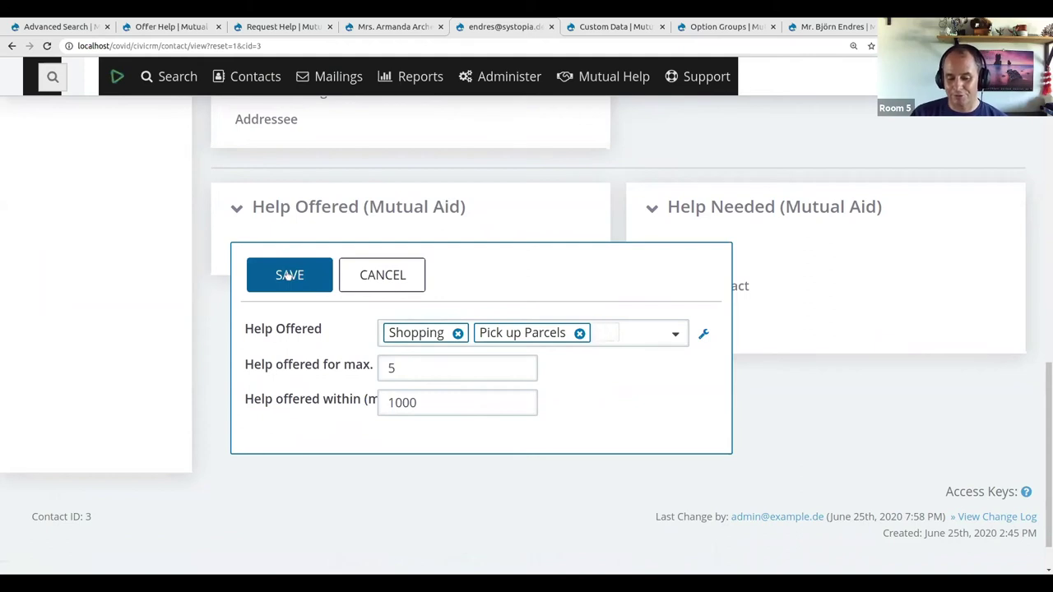
{"action": "left_click", "coordinate": [289, 276]}
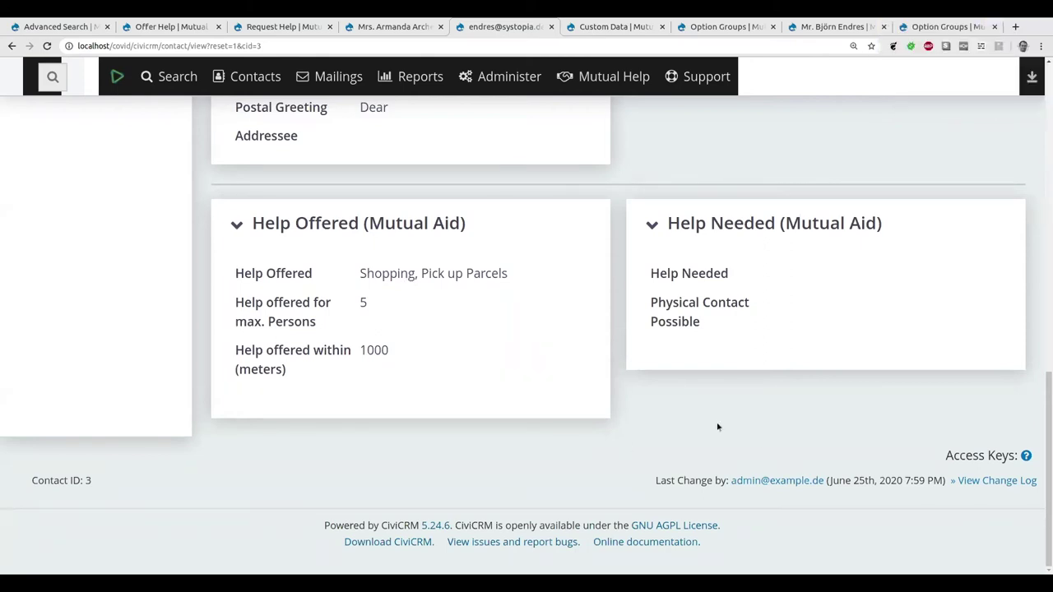
{"action": "scroll", "coordinate": [762, 440], "scroll_direction": "up", "scroll_amount": 1}
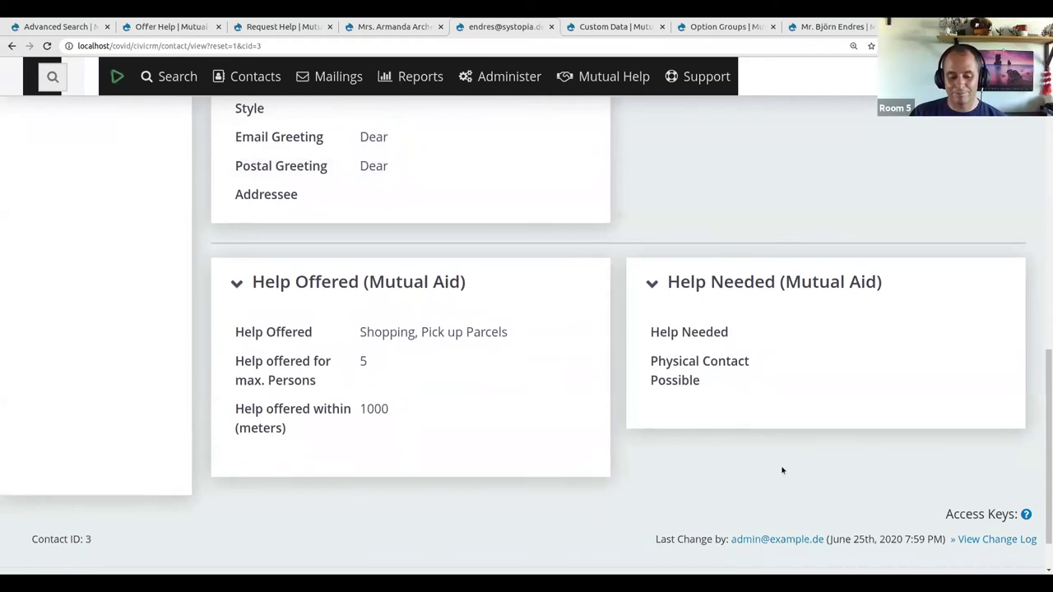
{"action": "scroll", "coordinate": [777, 475], "scroll_direction": "up", "scroll_amount": 1}
{"action": "scroll", "coordinate": [776, 444], "scroll_direction": "down", "scroll_amount": 2}
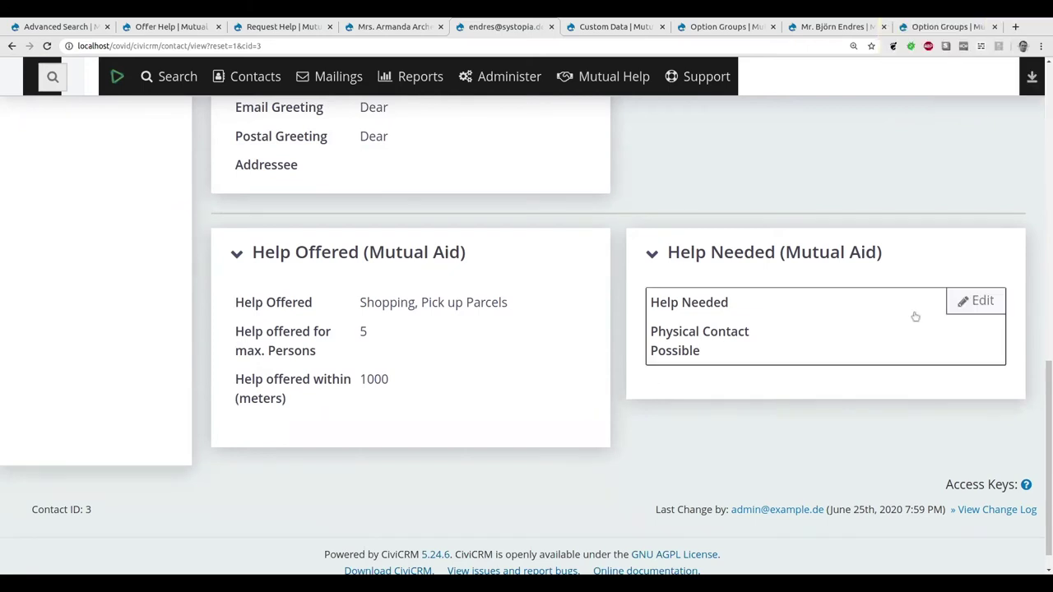
{"action": "scroll", "coordinate": [912, 313], "scroll_direction": "up", "scroll_amount": 2}
{"action": "scroll", "coordinate": [774, 294], "scroll_direction": "down", "scroll_amount": 2}
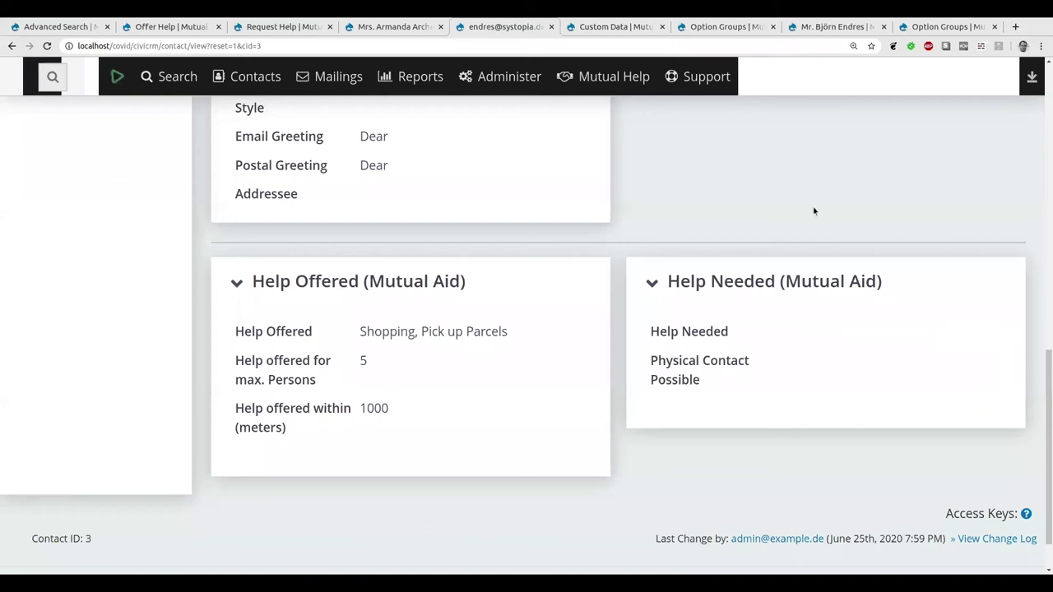
{"action": "scroll", "coordinate": [813, 209], "scroll_direction": "up", "scroll_amount": 1}
{"action": "scroll", "coordinate": [811, 219], "scroll_direction": "down", "scroll_amount": 1}
{"action": "scroll", "coordinate": [650, 220], "scroll_direction": "up", "scroll_amount": 1}
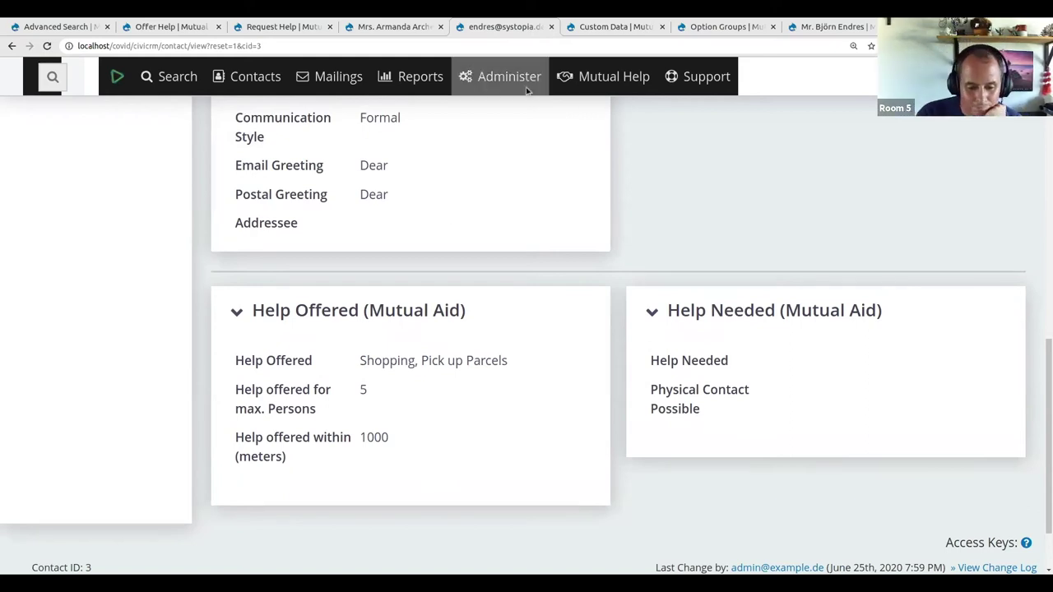
Open the Matching Issues report from the Mutual Help menu.
{"action": "scroll", "coordinate": [518, 144], "scroll_direction": "up", "scroll_amount": 1}
{"action": "scroll", "coordinate": [518, 144], "scroll_direction": "up", "scroll_amount": 3}
{"action": "mouse_move", "coordinate": [595, 88]}
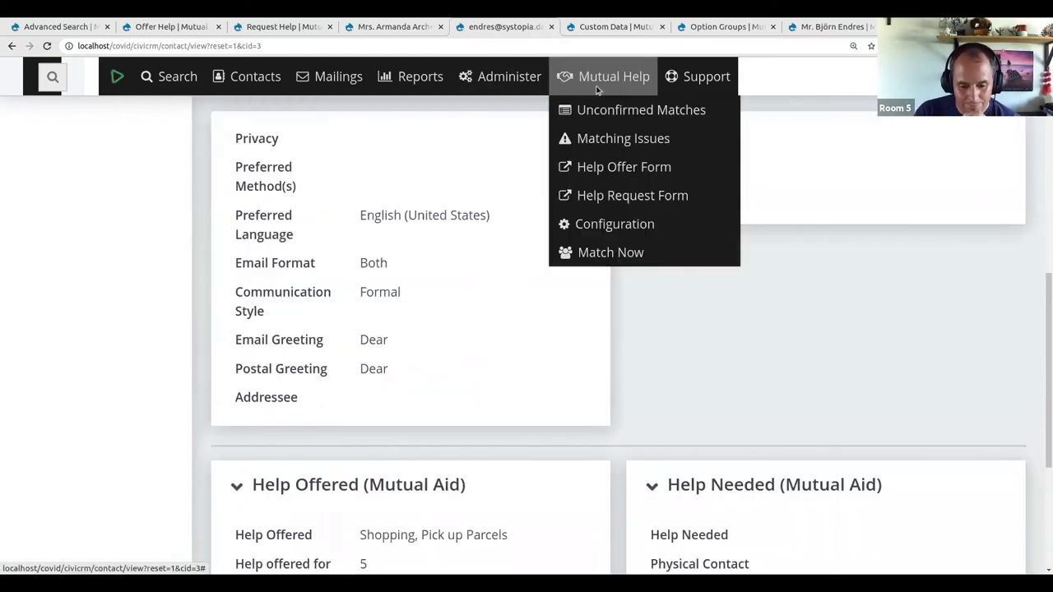
{"action": "left_click", "coordinate": [611, 145]}
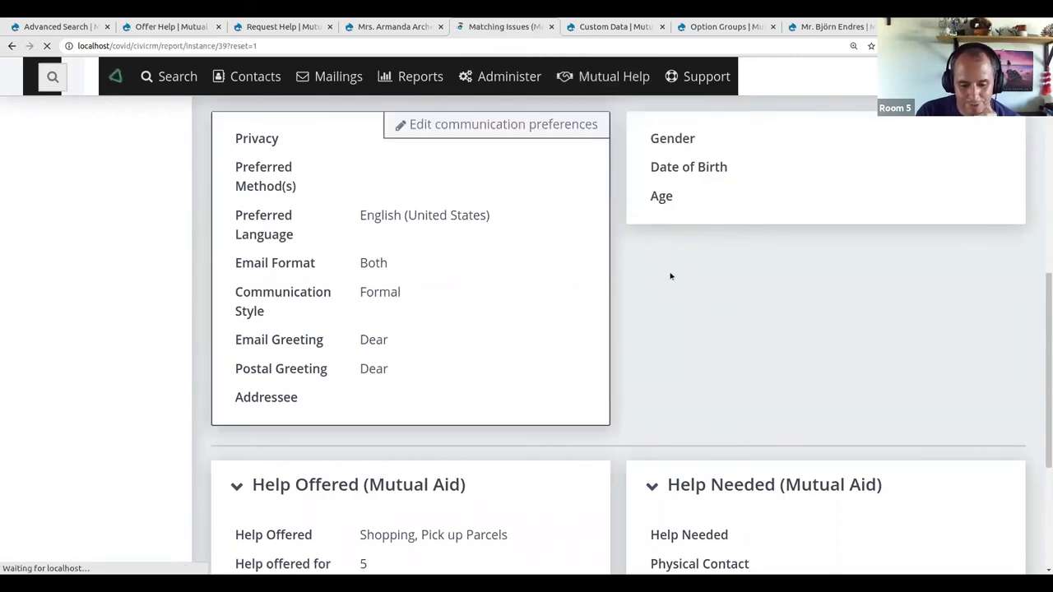
{"action": "scroll", "coordinate": [626, 263], "scroll_direction": "down", "scroll_amount": 10}
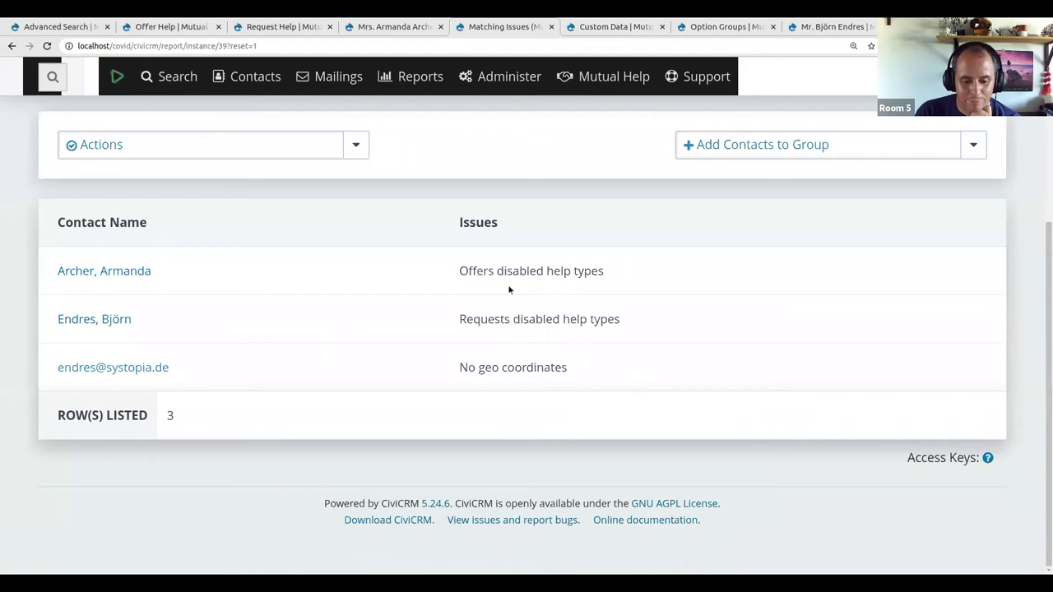
Highlight the Offers disabled help types issue and review the report's three issue rows.
{"action": "left_click_drag", "start_coordinate": [459, 271], "coordinate": [654, 272]}
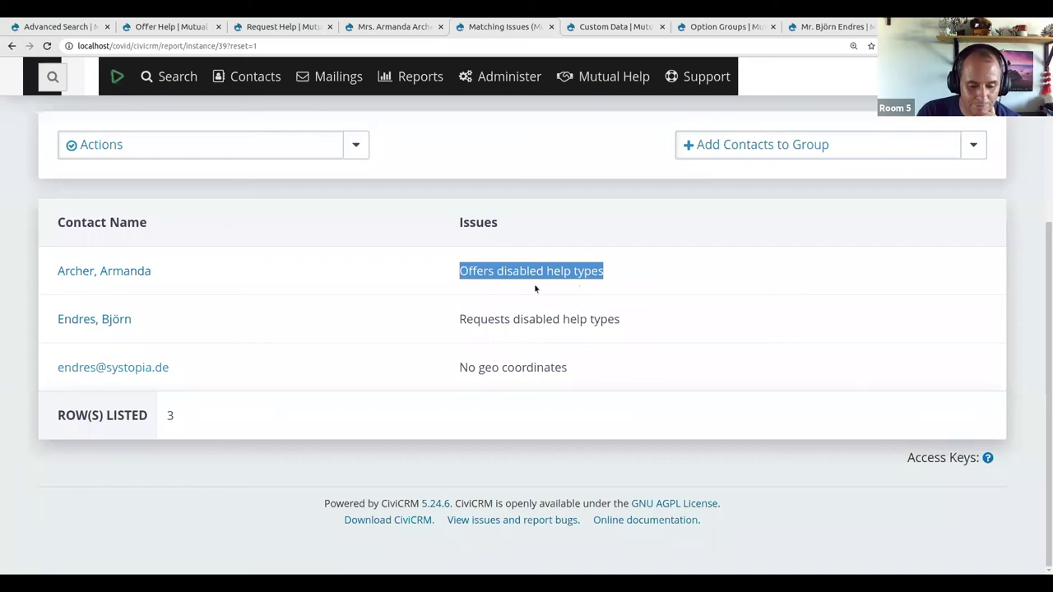
{"action": "left_click", "coordinate": [510, 280]}
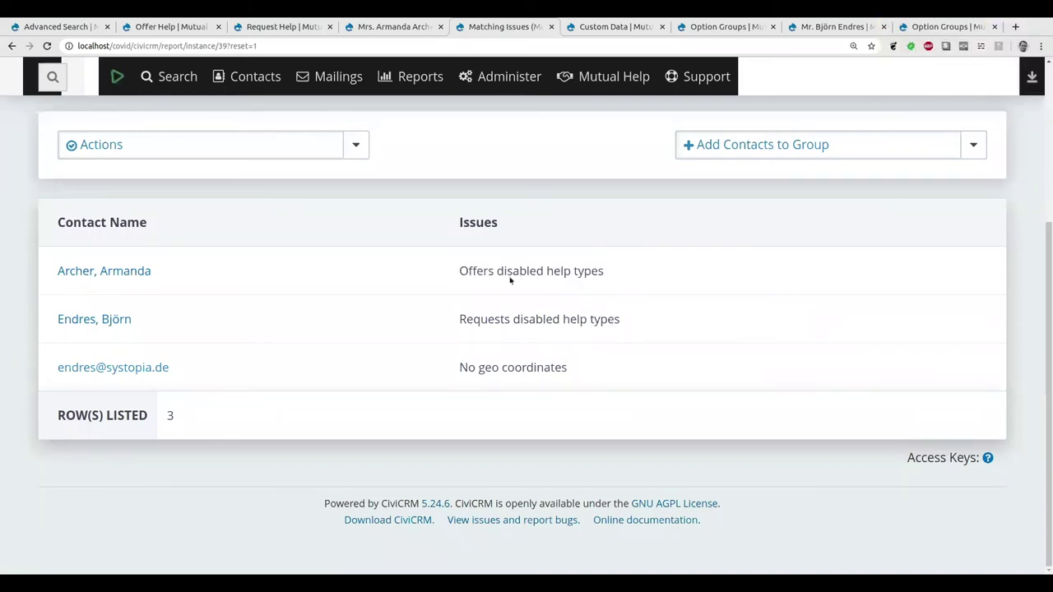
{"action": "scroll", "coordinate": [428, 317], "scroll_direction": "up", "scroll_amount": 2}
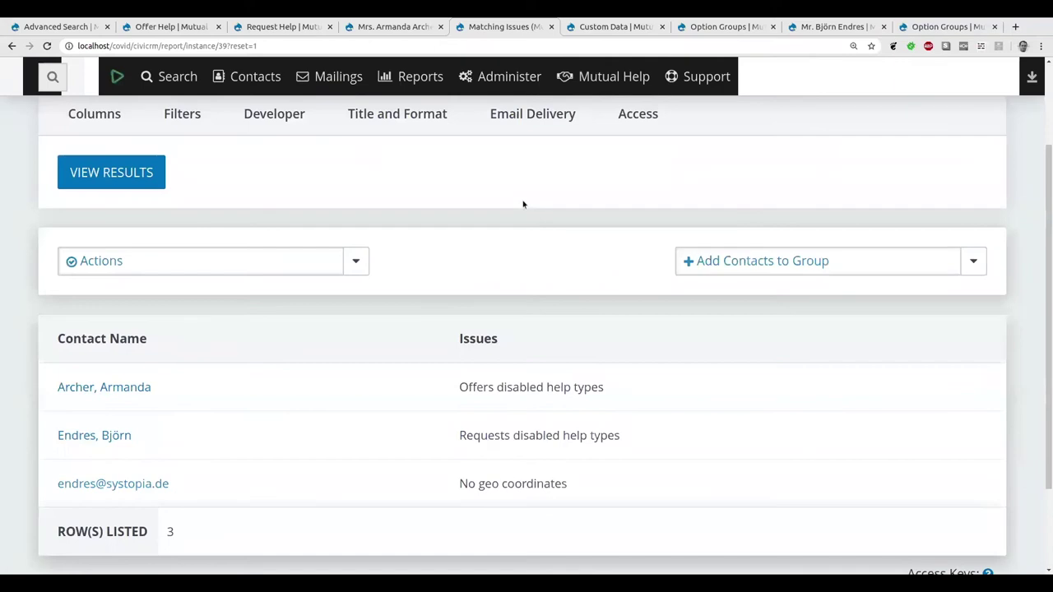
{"action": "scroll", "coordinate": [523, 207], "scroll_direction": "up", "scroll_amount": 2}
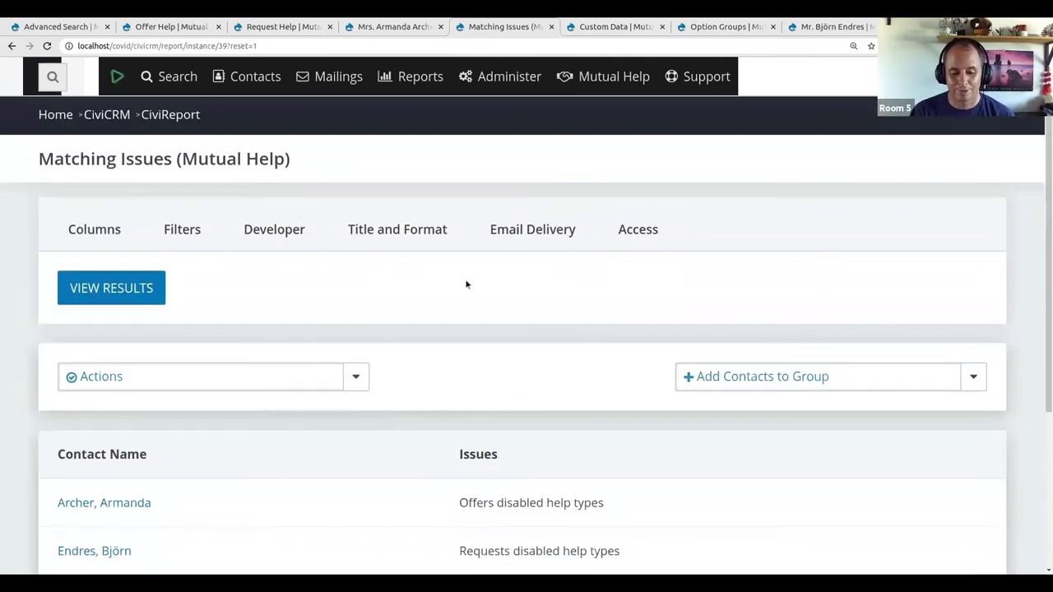
{"action": "scroll", "coordinate": [527, 276], "scroll_direction": "down", "scroll_amount": 3}
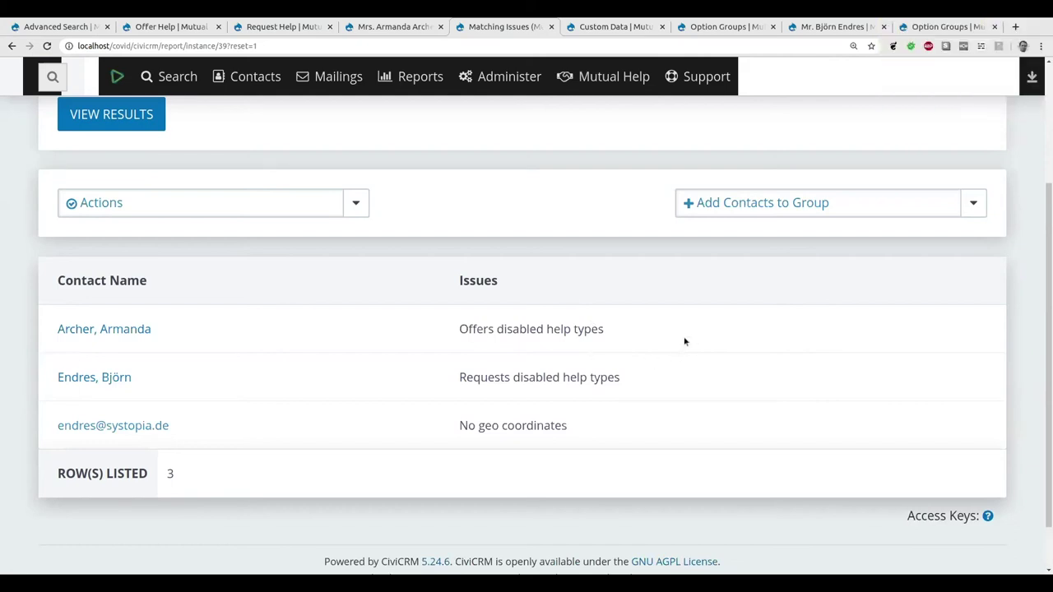
{"action": "scroll", "coordinate": [642, 339], "scroll_direction": "up", "scroll_amount": 1}
{"action": "scroll", "coordinate": [588, 338], "scroll_direction": "up", "scroll_amount": 1}
{"action": "scroll", "coordinate": [588, 337], "scroll_direction": "down", "scroll_amount": 3}
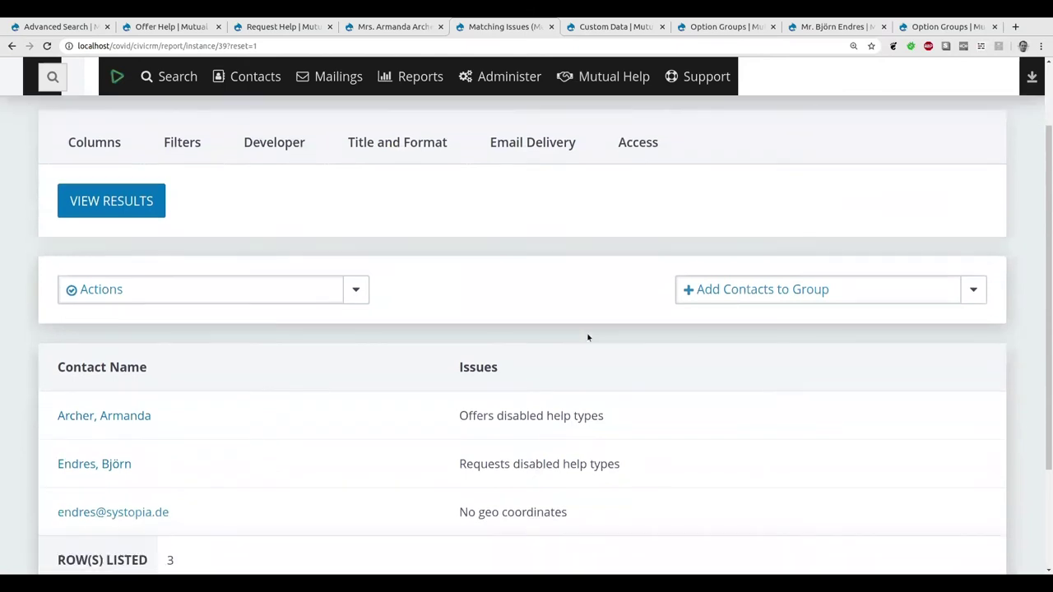
{"action": "scroll", "coordinate": [588, 337], "scroll_direction": "up", "scroll_amount": 2}
{"action": "scroll", "coordinate": [588, 337], "scroll_direction": "up", "scroll_amount": 2}
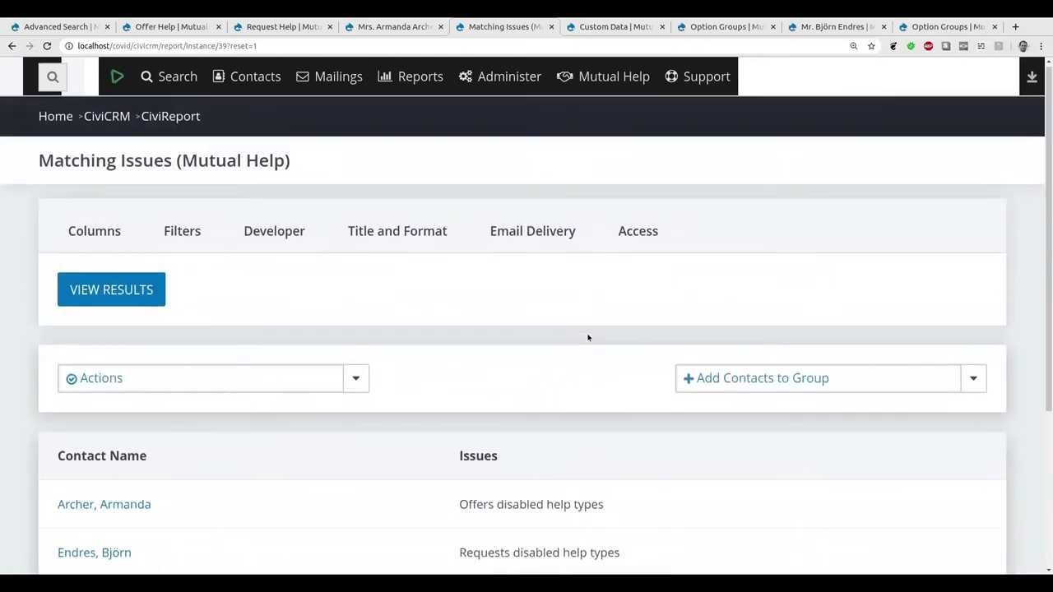
{"action": "scroll", "coordinate": [550, 313], "scroll_direction": "down", "scroll_amount": 2}
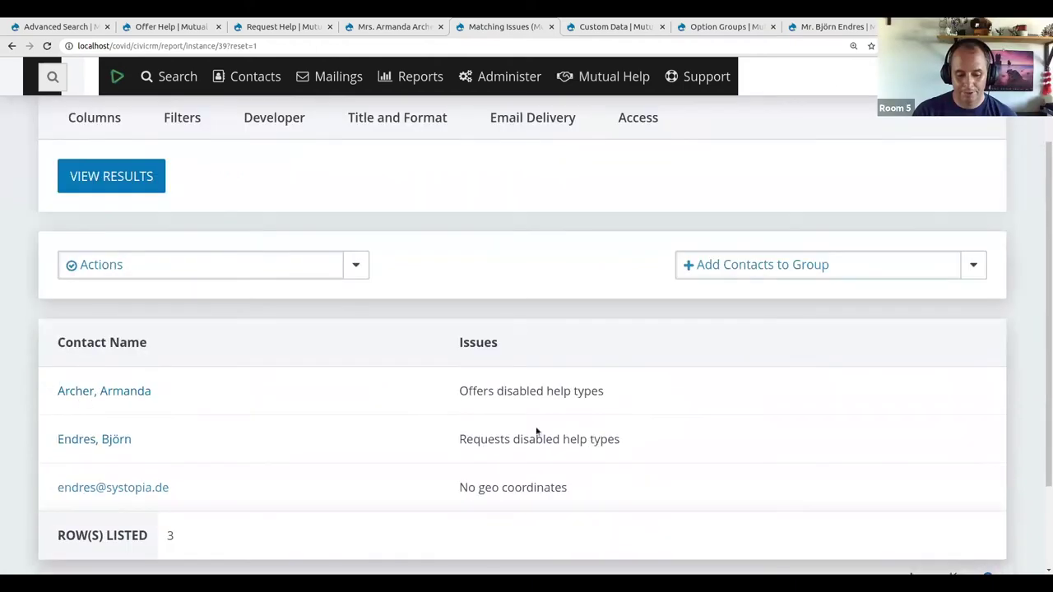
{"action": "scroll", "coordinate": [537, 412], "scroll_direction": "down", "scroll_amount": 1}
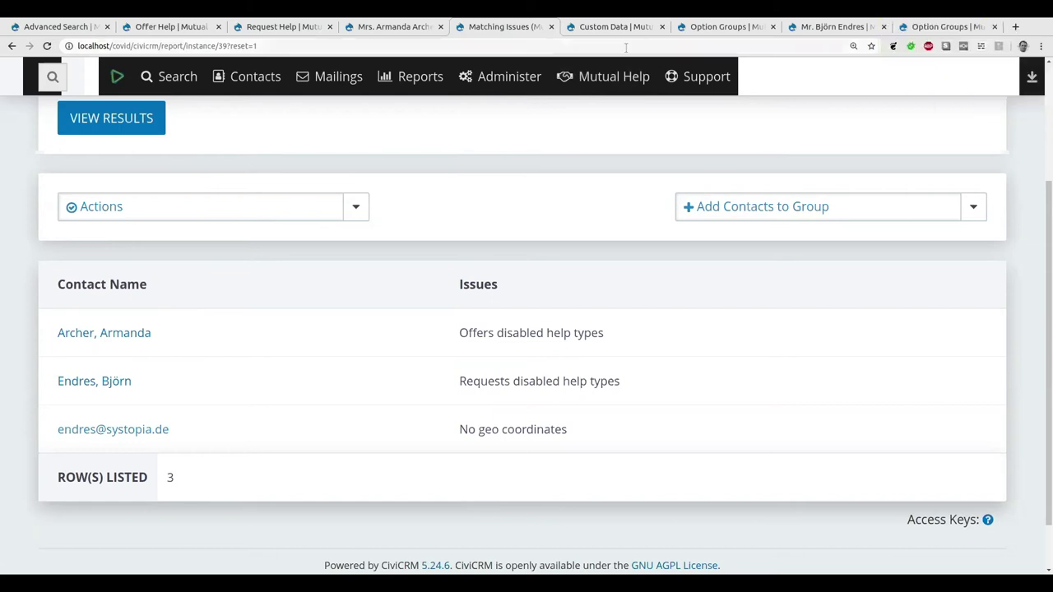
{"action": "mouse_move", "coordinate": [623, 76]}
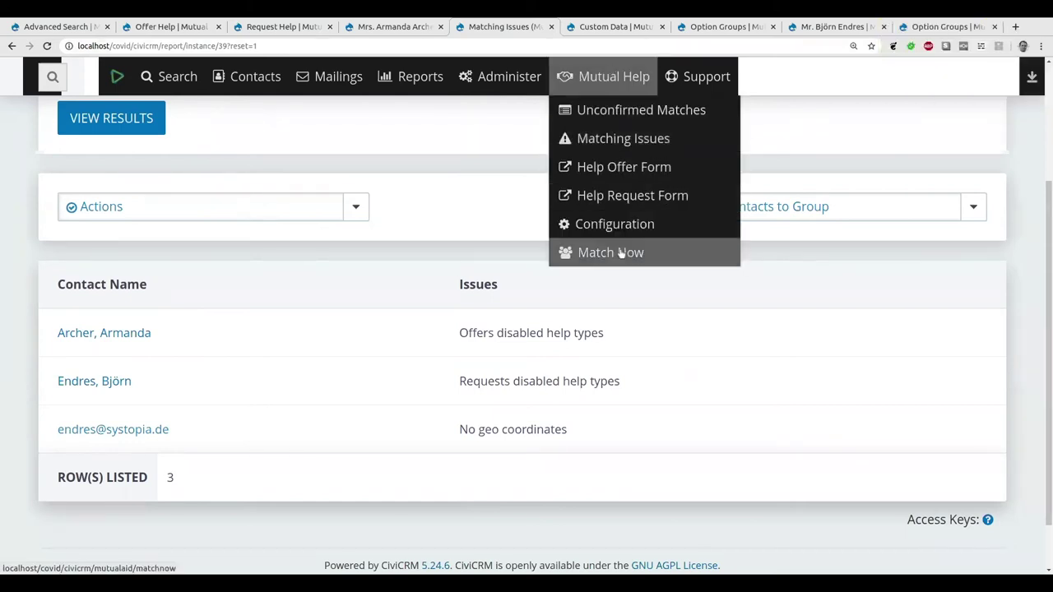
Open the Request Help form from Mutual Help > Help Request Form.
{"action": "left_click", "coordinate": [627, 197]}
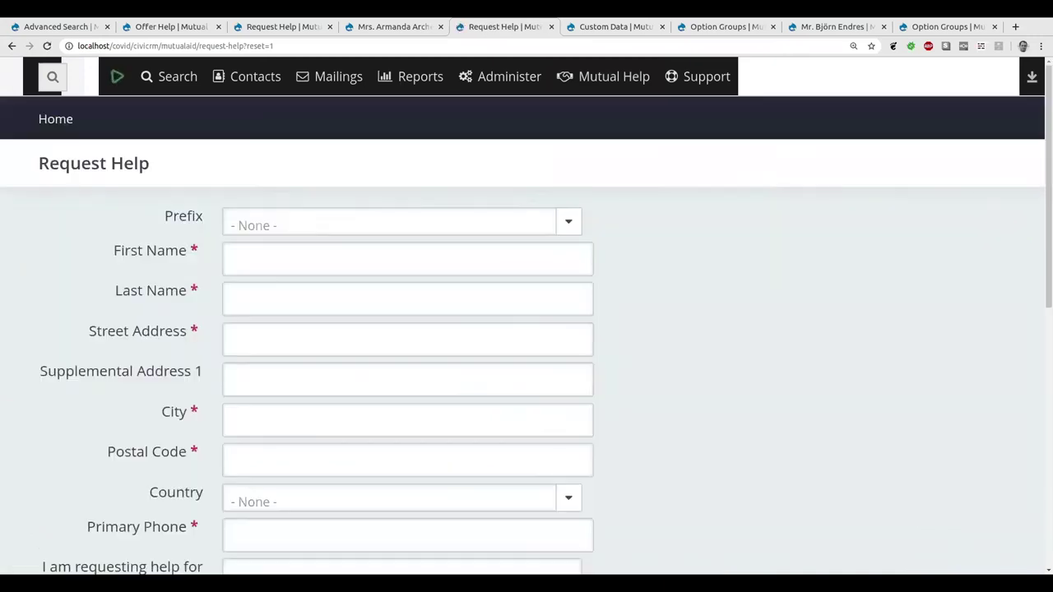
{"action": "scroll", "coordinate": [748, 279], "scroll_direction": "down", "scroll_amount": 1}
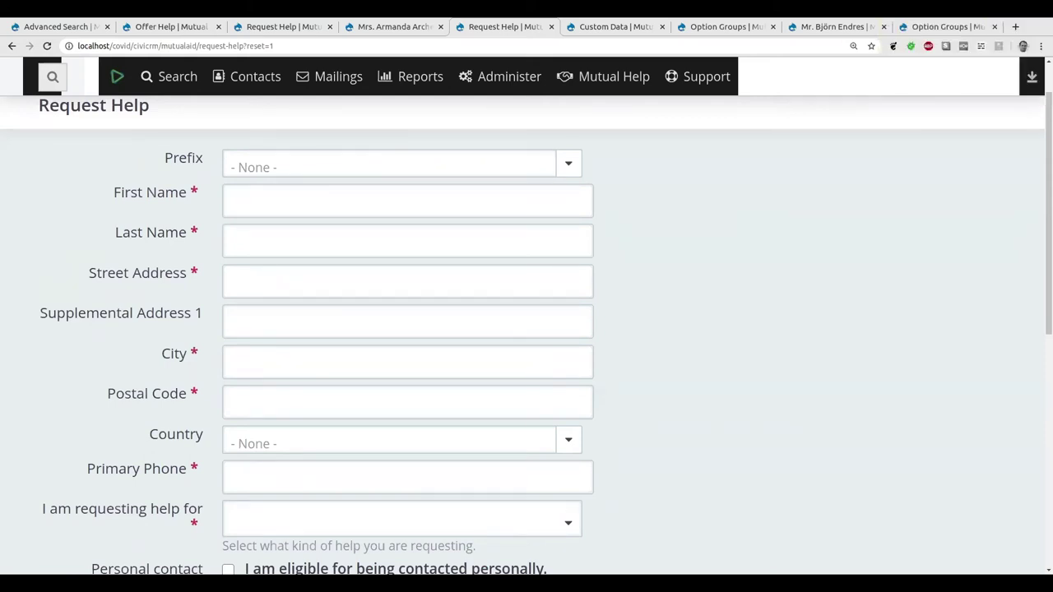
{"action": "scroll", "coordinate": [752, 296], "scroll_direction": "down", "scroll_amount": 1}
{"action": "scroll", "coordinate": [753, 296], "scroll_direction": "up", "scroll_amount": 1}
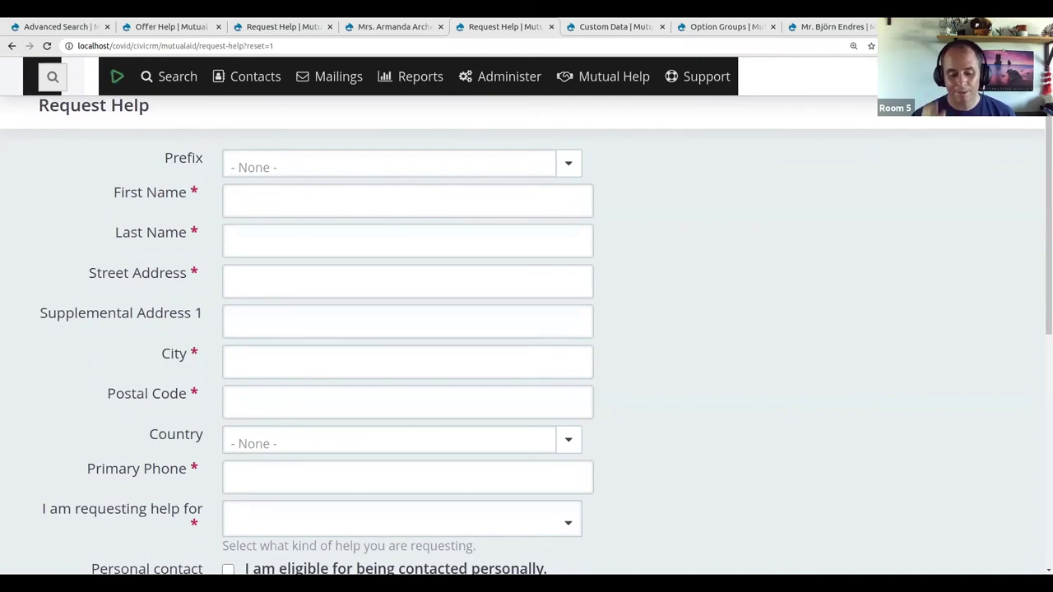
{"action": "scroll", "coordinate": [774, 252], "scroll_direction": "down", "scroll_amount": 1}
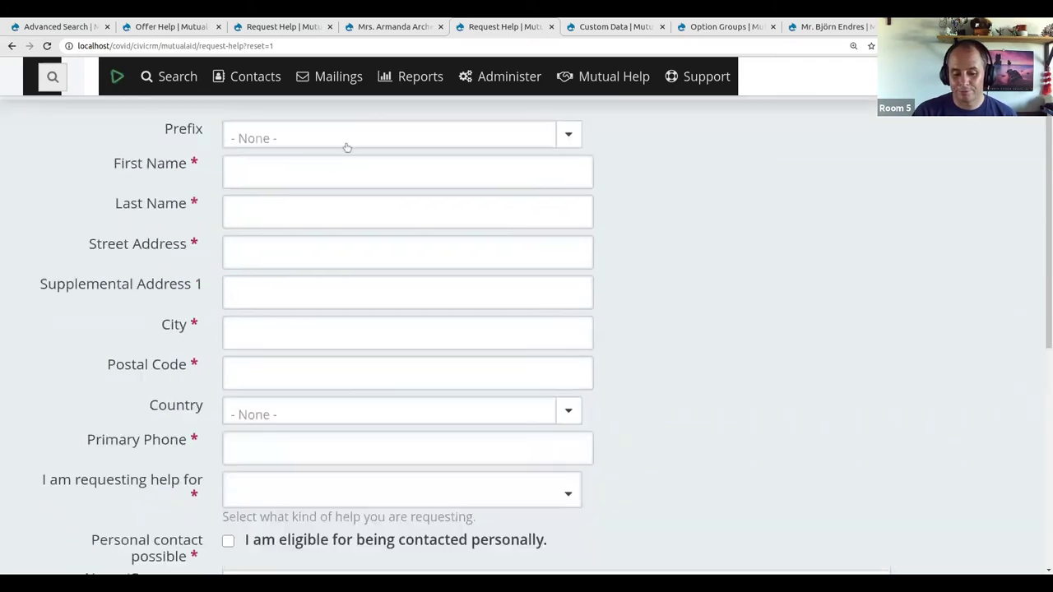
Focus First Name, dismiss browser autofill, and review the empty name, address, phone and help-type fields.
{"action": "left_click", "coordinate": [307, 175]}
{"action": "left_click", "coordinate": [641, 241]}
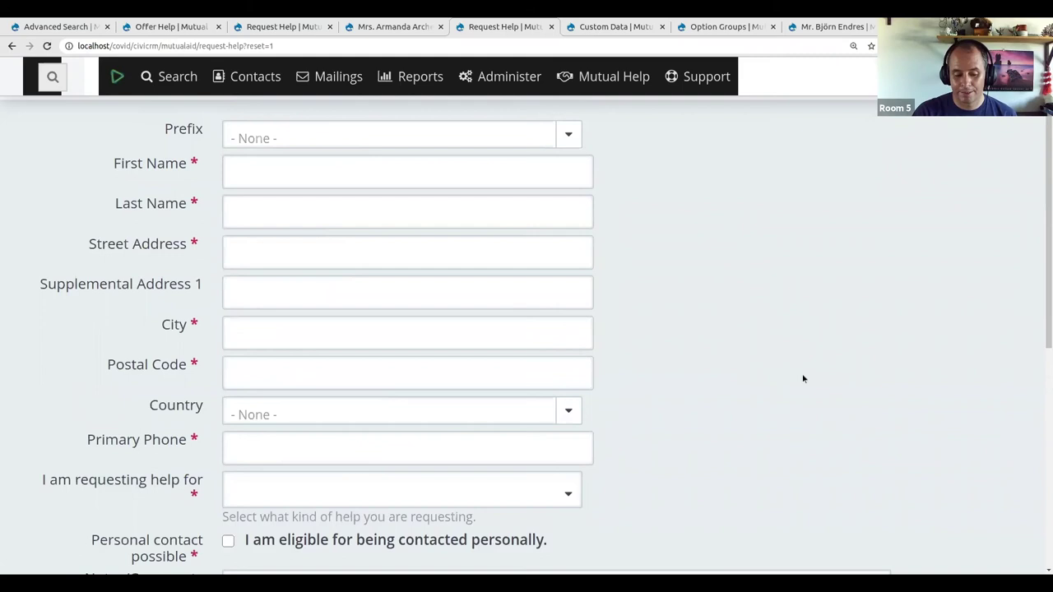
{"action": "scroll", "coordinate": [823, 337], "scroll_direction": "down", "scroll_amount": 3}
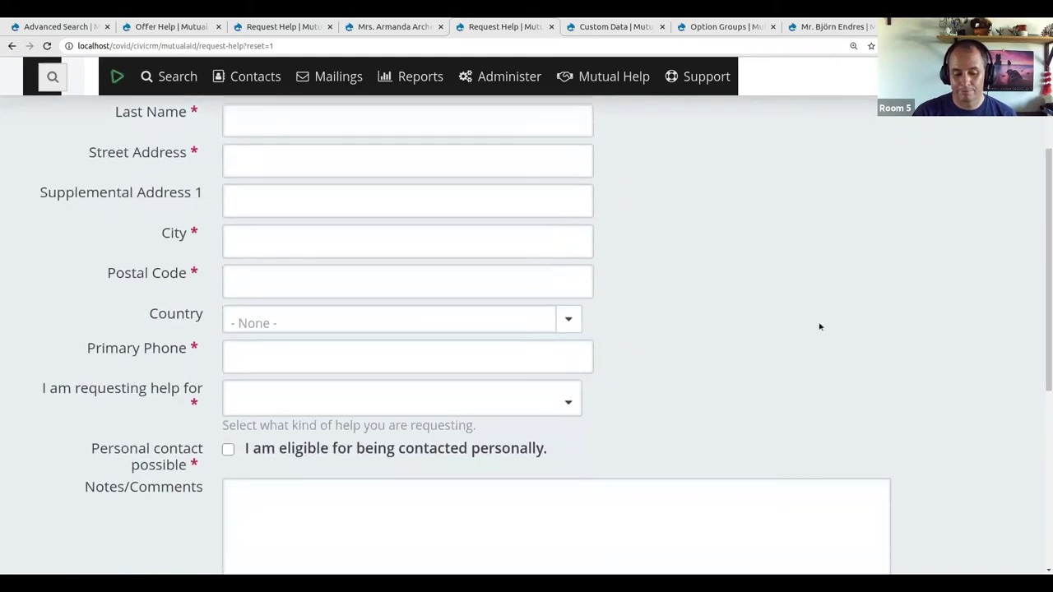
{"action": "scroll", "coordinate": [819, 327], "scroll_direction": "down", "scroll_amount": 3}
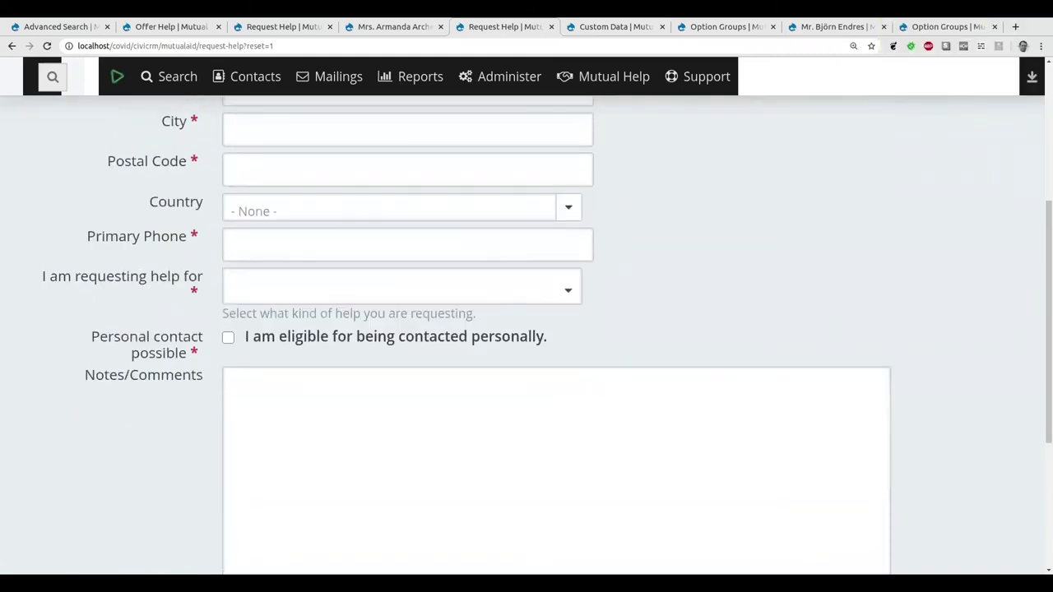
{"action": "scroll", "coordinate": [823, 325], "scroll_direction": "up", "scroll_amount": 2}
{"action": "scroll", "coordinate": [823, 323], "scroll_direction": "up", "scroll_amount": 5}
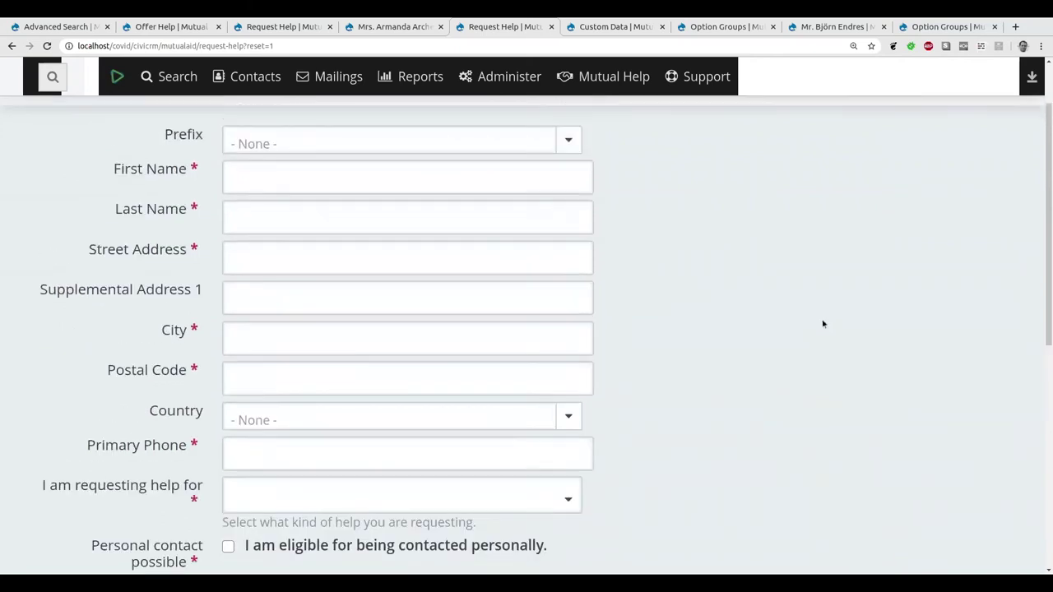
{"action": "scroll", "coordinate": [823, 323], "scroll_direction": "down", "scroll_amount": 2}
{"action": "scroll", "coordinate": [856, 333], "scroll_direction": "up", "scroll_amount": 1}
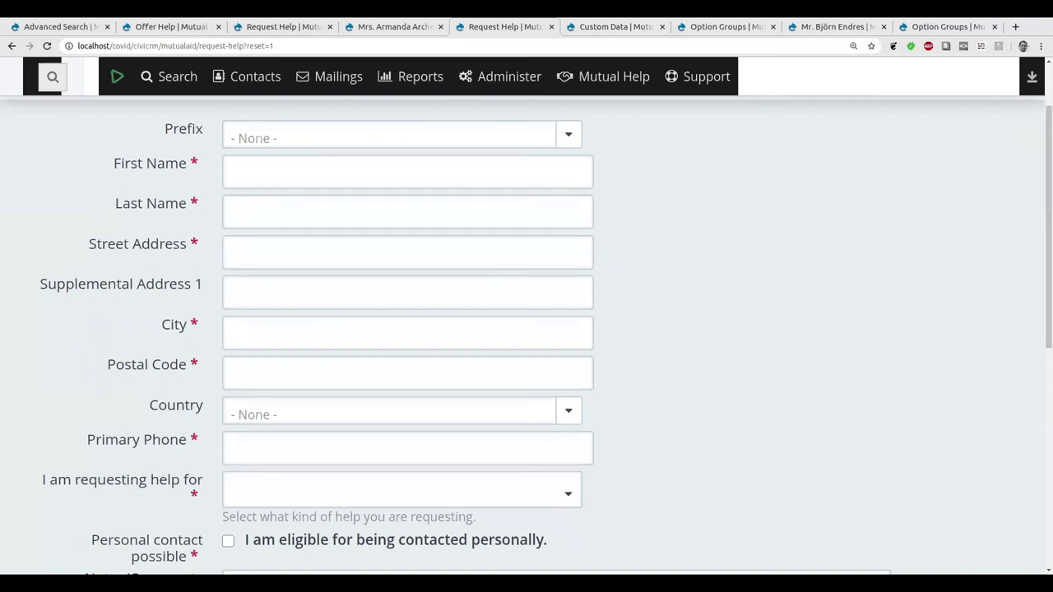
Open the Mutual Help Configuration page from the Administer menu.
{"action": "scroll", "coordinate": [905, 274], "scroll_direction": "down", "scroll_amount": 5}
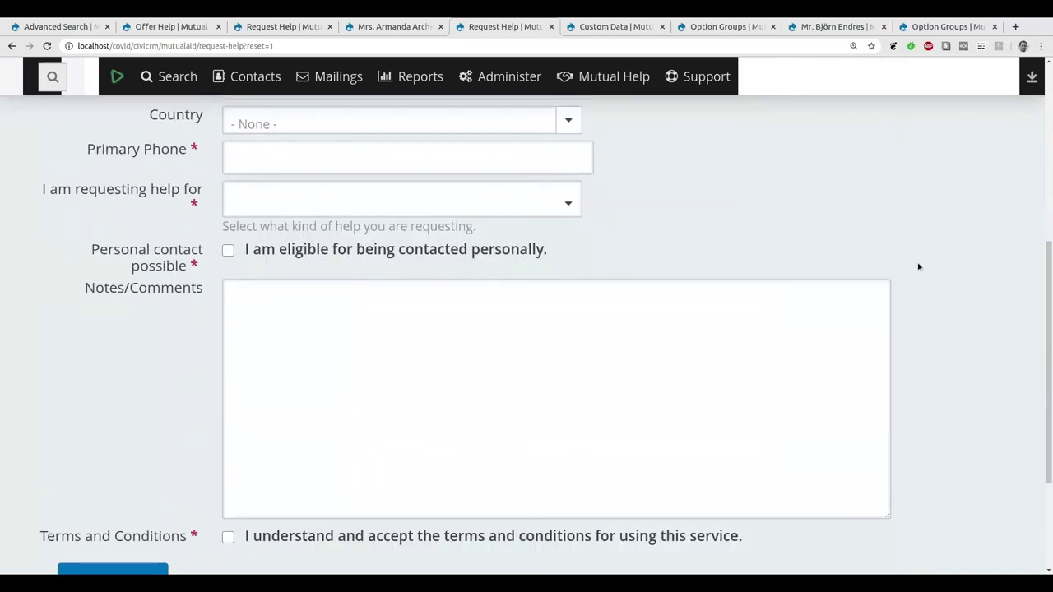
{"action": "scroll", "coordinate": [921, 272], "scroll_direction": "up", "scroll_amount": 5}
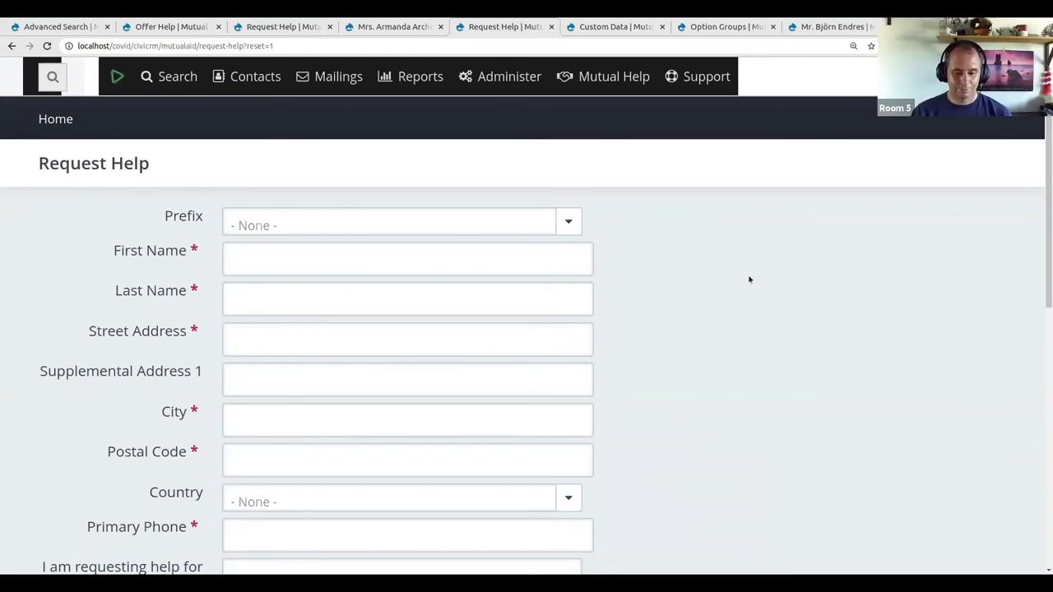
{"action": "left_click", "coordinate": [498, 76]}
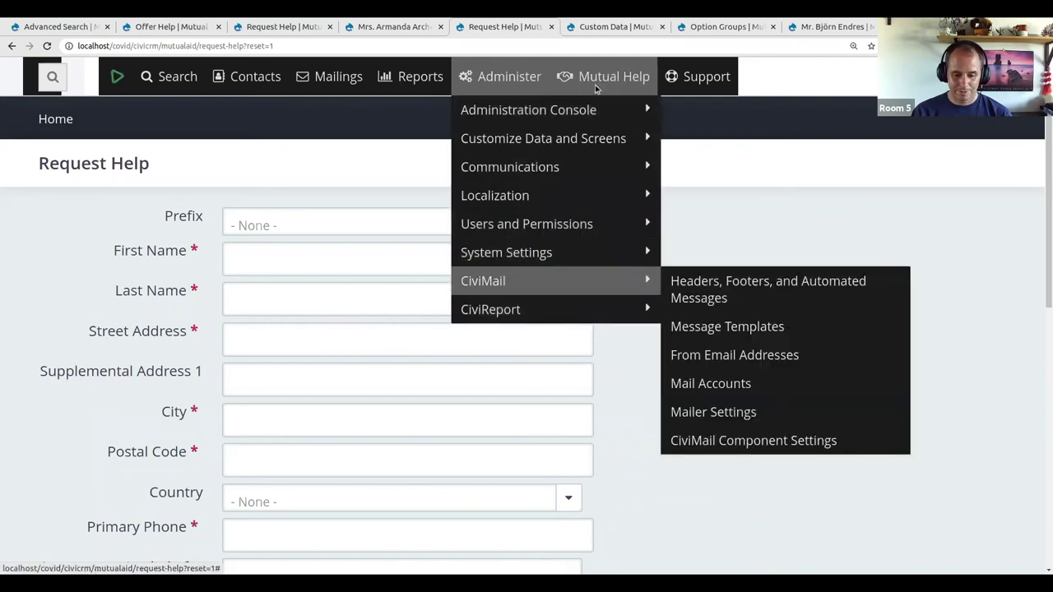
{"action": "mouse_move", "coordinate": [595, 85]}
{"action": "left_click", "coordinate": [609, 223]}
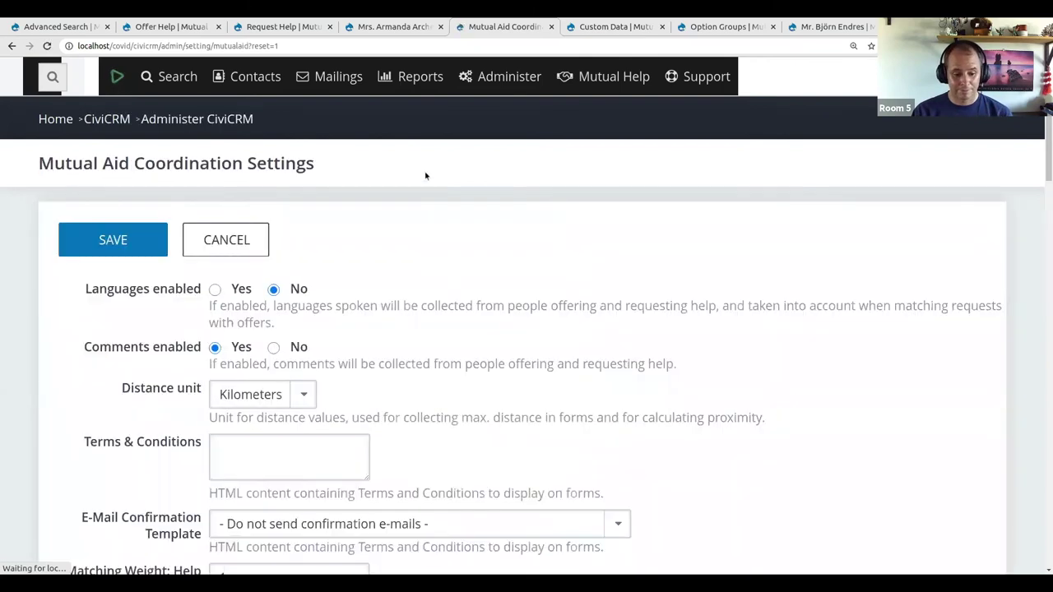
Scroll to the Matching Weight fields and highlight them; all four weights are 1.
{"action": "scroll", "coordinate": [247, 247], "scroll_direction": "down", "scroll_amount": 2}
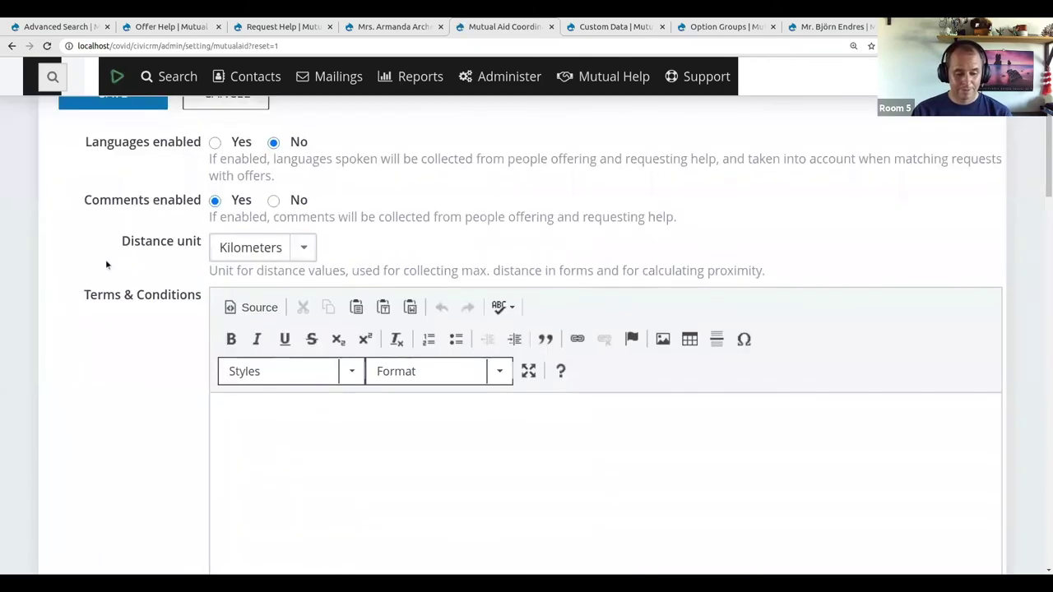
{"action": "scroll", "coordinate": [106, 253], "scroll_direction": "down", "scroll_amount": 4}
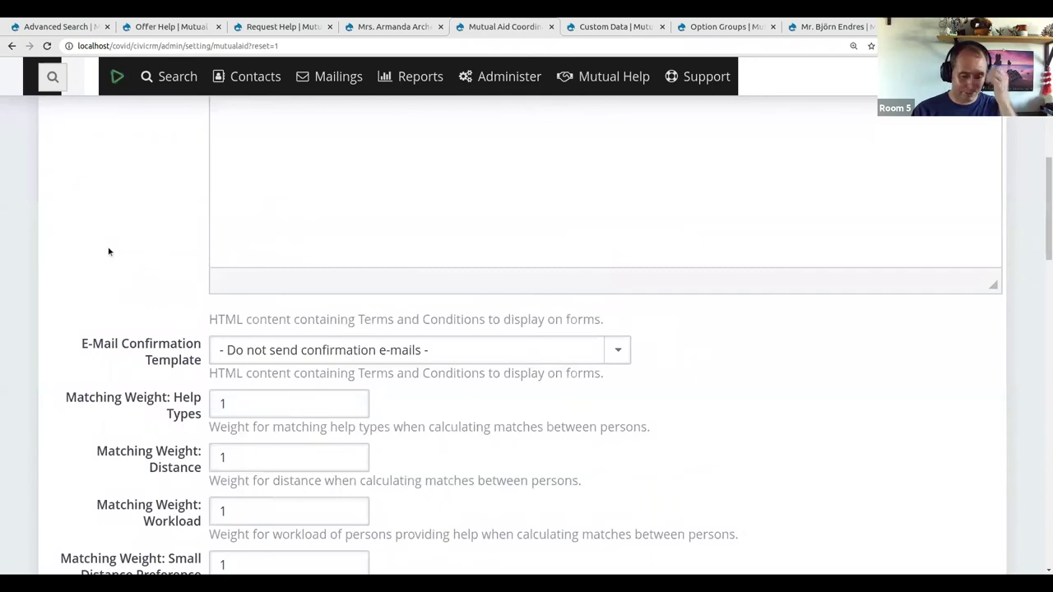
{"action": "scroll", "coordinate": [109, 252], "scroll_direction": "down", "scroll_amount": 1}
{"action": "scroll", "coordinate": [109, 251], "scroll_direction": "down", "scroll_amount": 1}
{"action": "left_click_drag", "start_coordinate": [106, 223], "coordinate": [169, 347]}
{"action": "left_click_drag", "start_coordinate": [167, 387], "coordinate": [163, 233]}
{"action": "left_click", "coordinate": [163, 233]}
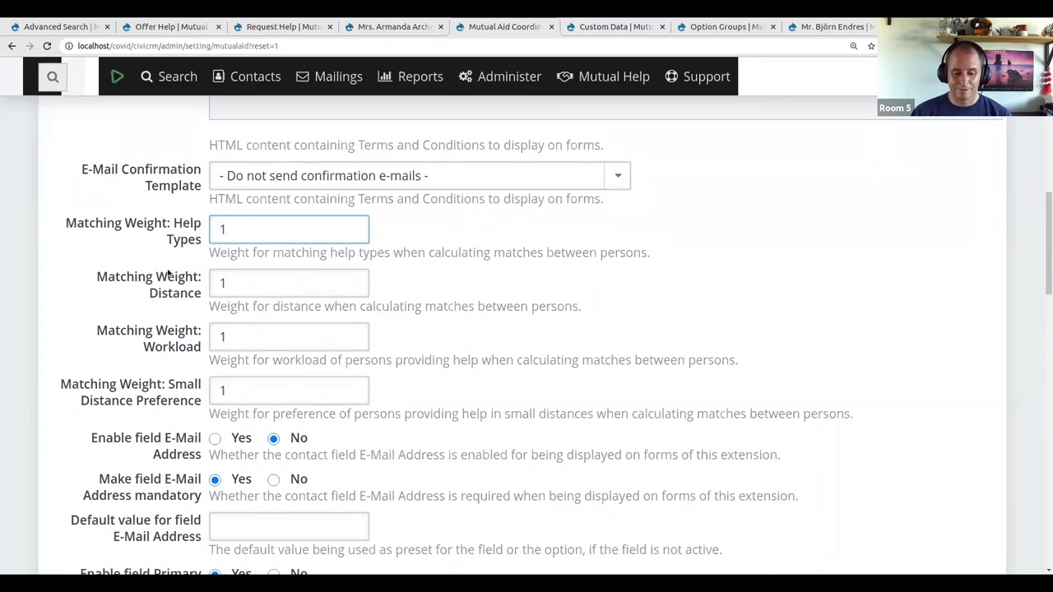
Highlight the confirmation template and weight settings, scroll through the rest, then switch back to Request Help.
{"action": "left_click_drag", "start_coordinate": [130, 212], "coordinate": [202, 341]}
{"action": "left_click", "coordinate": [680, 353]}
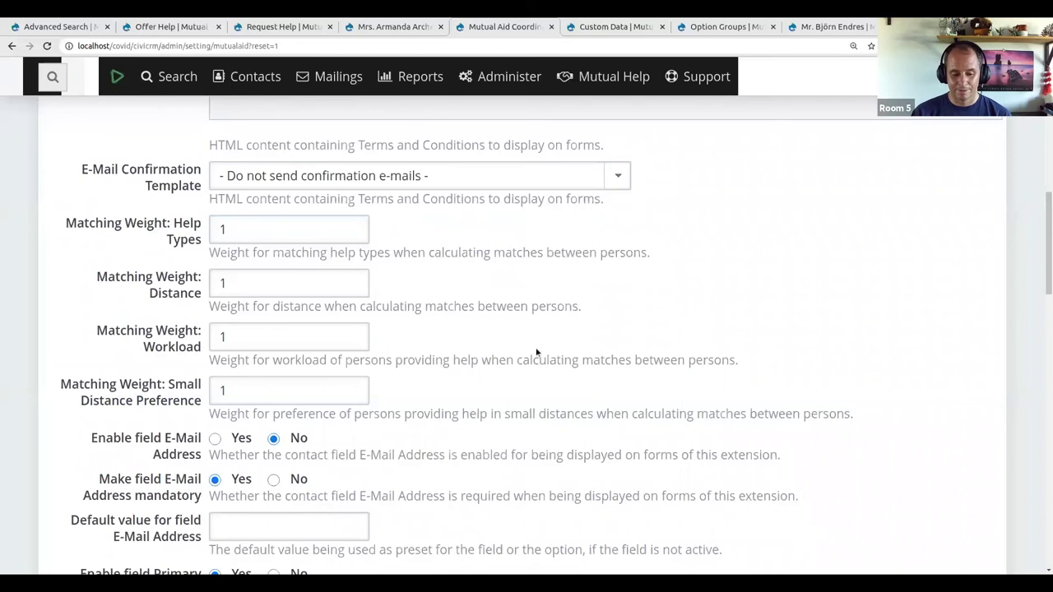
{"action": "scroll", "coordinate": [537, 354], "scroll_direction": "down", "scroll_amount": 1}
{"action": "scroll", "coordinate": [529, 325], "scroll_direction": "down", "scroll_amount": 3}
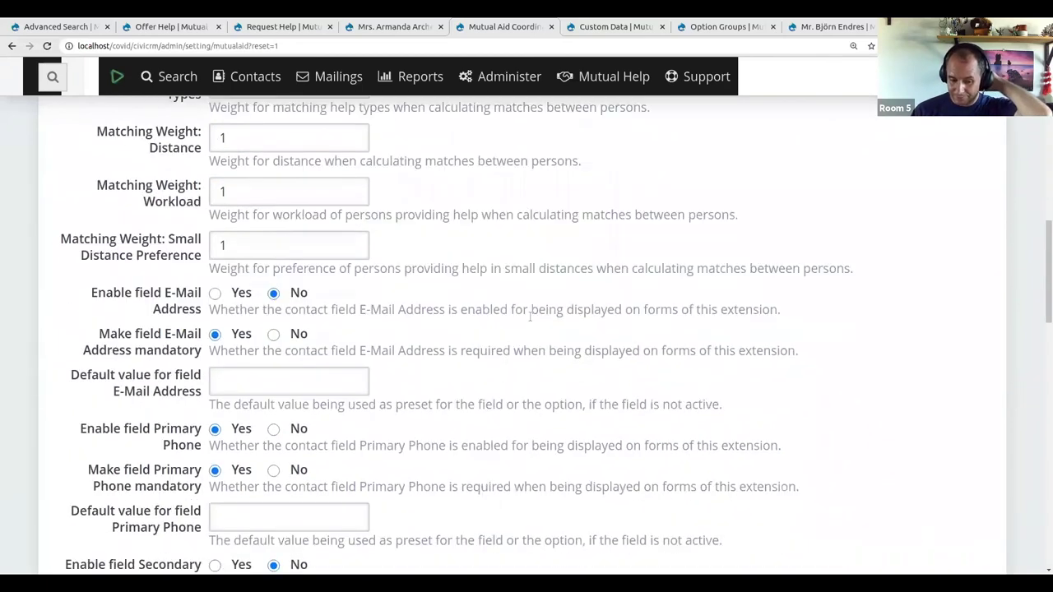
{"action": "scroll", "coordinate": [530, 315], "scroll_direction": "down", "scroll_amount": 8}
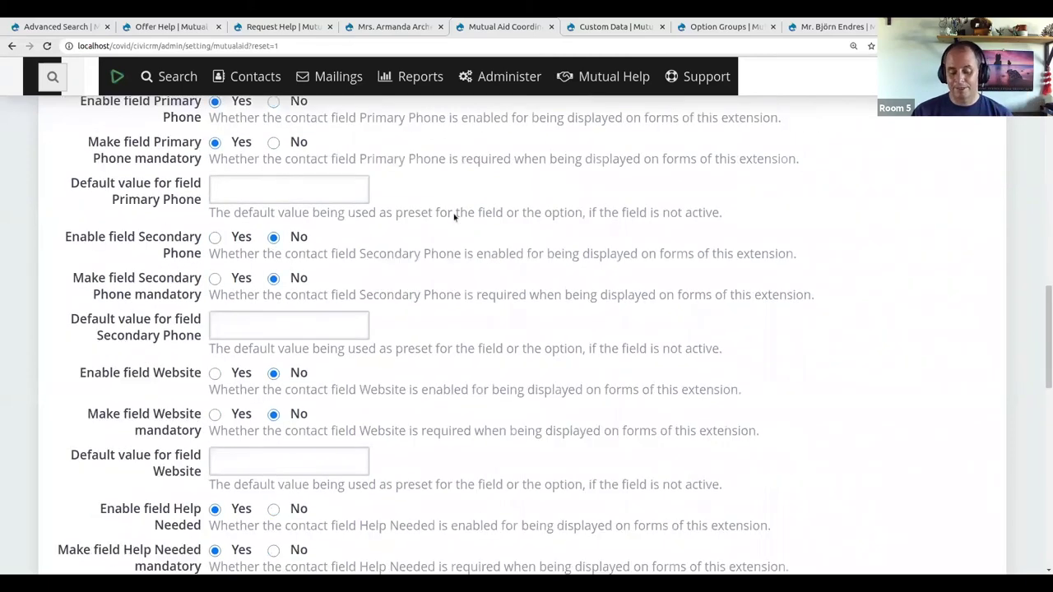
{"action": "scroll", "coordinate": [454, 216], "scroll_direction": "down", "scroll_amount": 4}
{"action": "scroll", "coordinate": [453, 217], "scroll_direction": "down", "scroll_amount": 6}
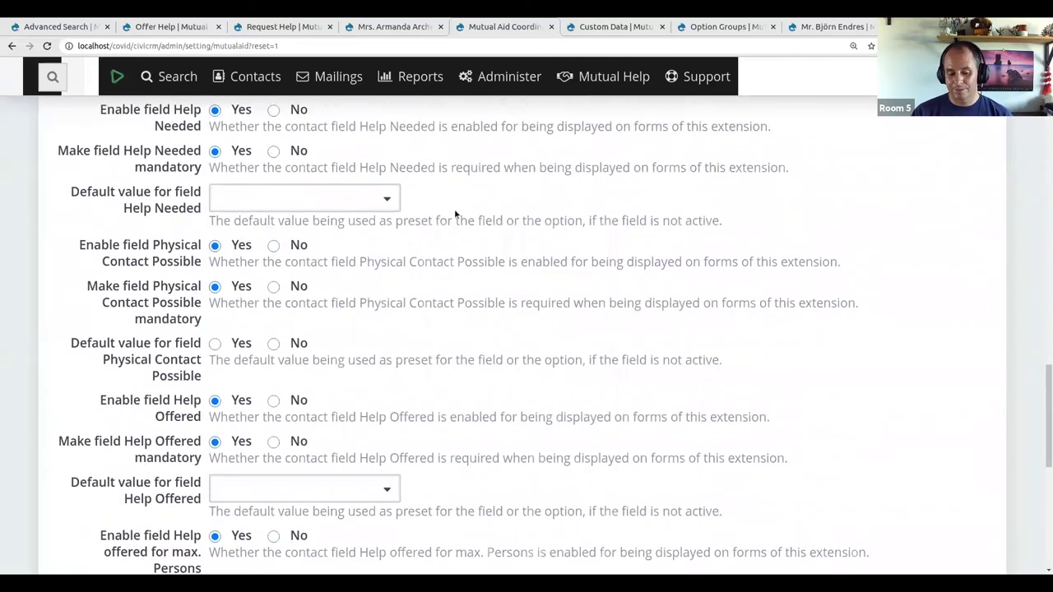
{"action": "scroll", "coordinate": [455, 214], "scroll_direction": "down", "scroll_amount": 3}
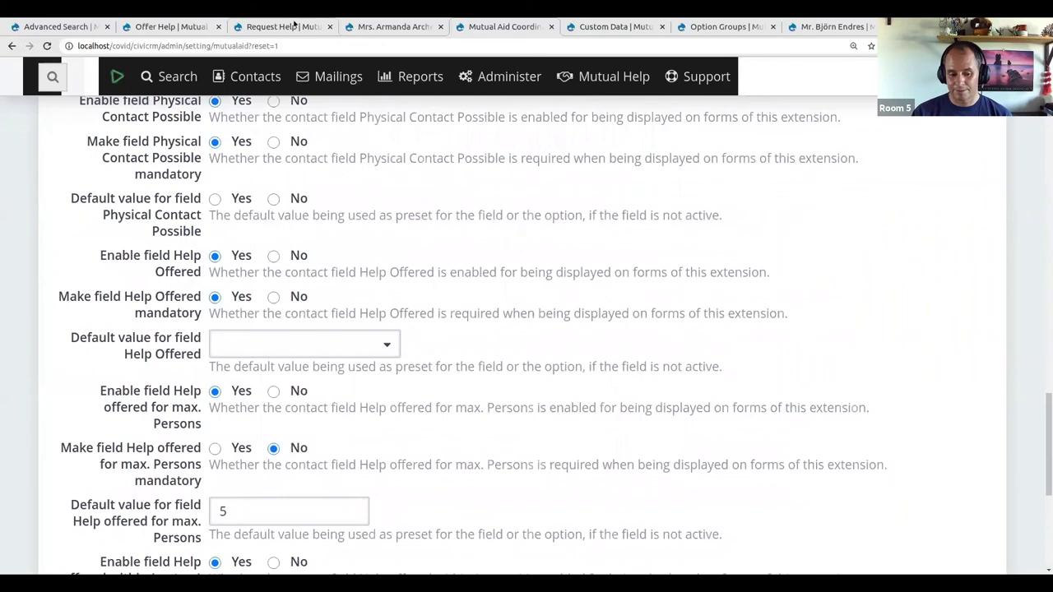
{"action": "left_click", "coordinate": [294, 26]}
{"action": "scroll", "coordinate": [320, 329], "scroll_direction": "down", "scroll_amount": 2}
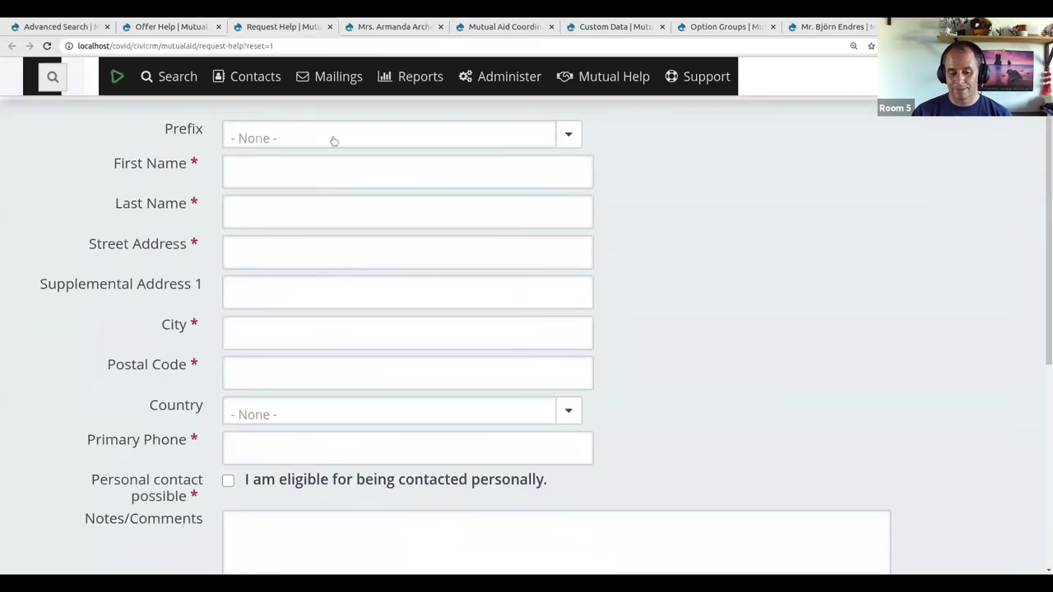
{"action": "left_click", "coordinate": [510, 134]}
{"action": "left_click", "coordinate": [757, 158]}
{"action": "left_click", "coordinate": [582, 140]}
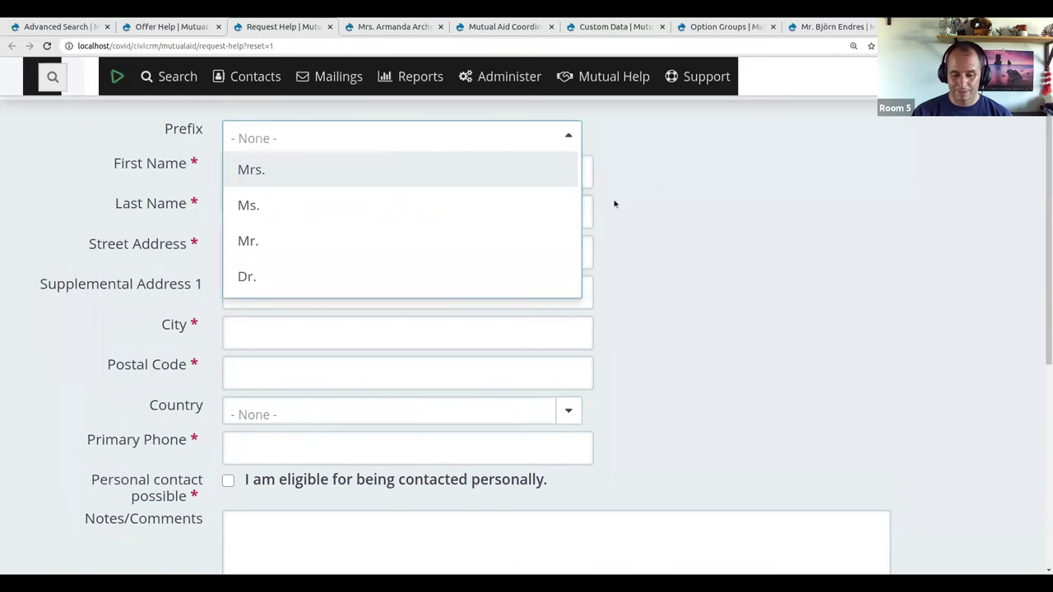
{"action": "left_click", "coordinate": [671, 189]}
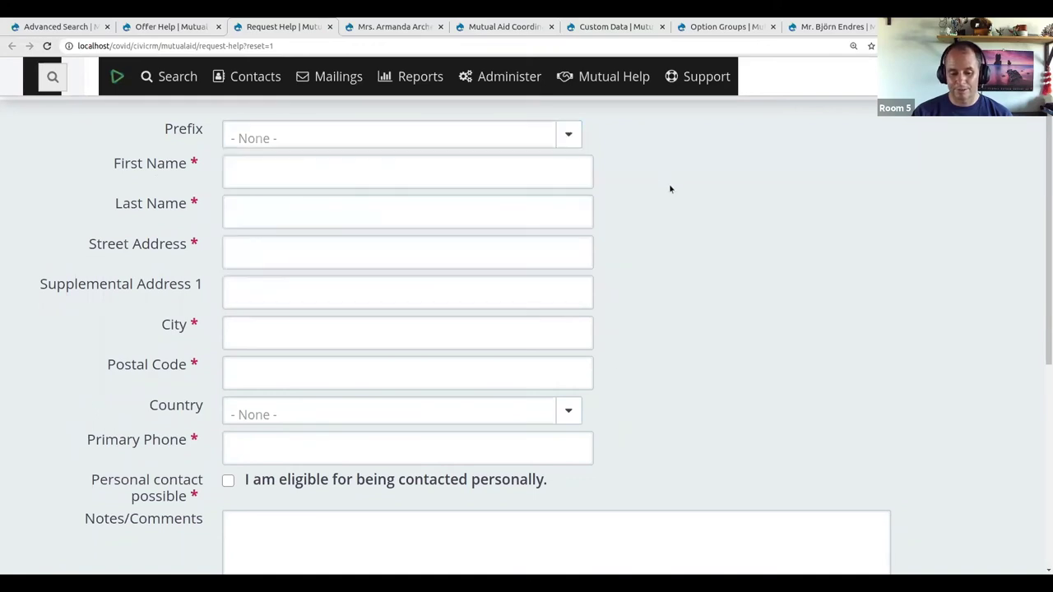
{"action": "scroll", "coordinate": [340, 216], "scroll_direction": "down", "scroll_amount": 6}
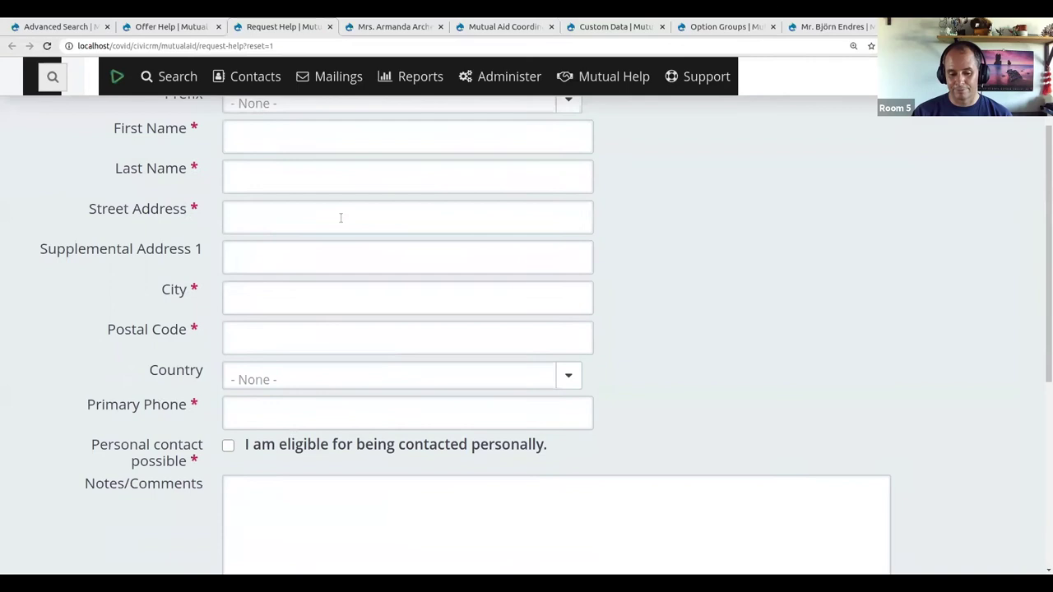
{"action": "scroll", "coordinate": [548, 310], "scroll_direction": "up", "scroll_amount": 4}
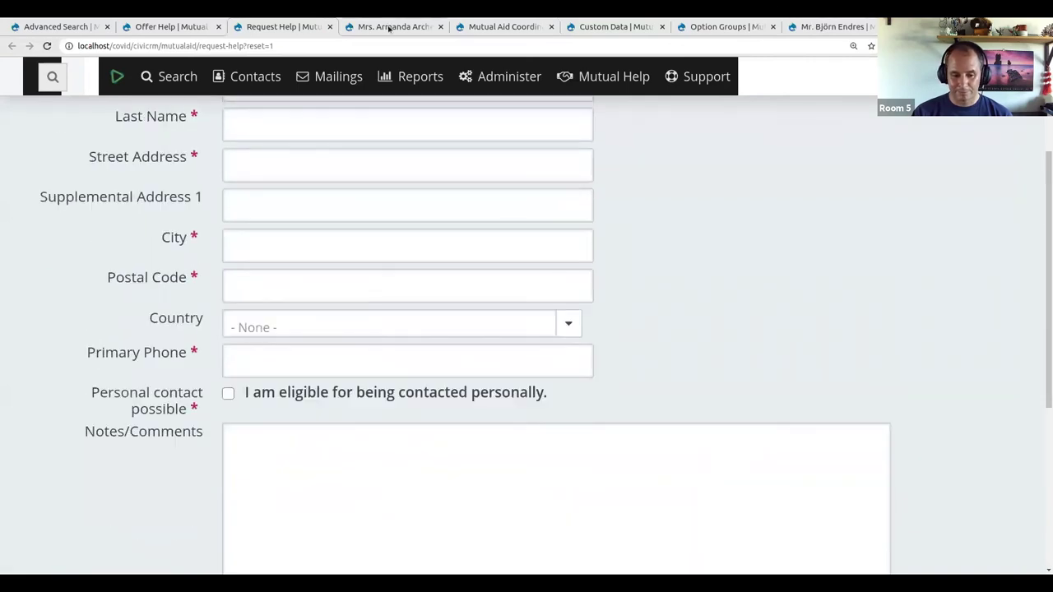
{"action": "left_click", "coordinate": [507, 27]}
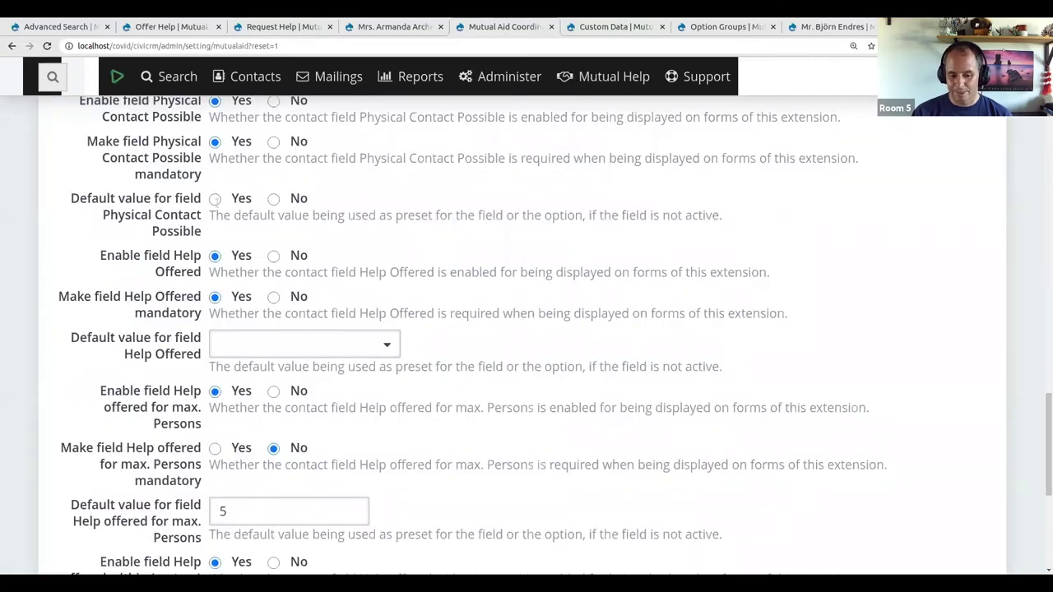
{"action": "scroll", "coordinate": [314, 218], "scroll_direction": "down", "scroll_amount": 4}
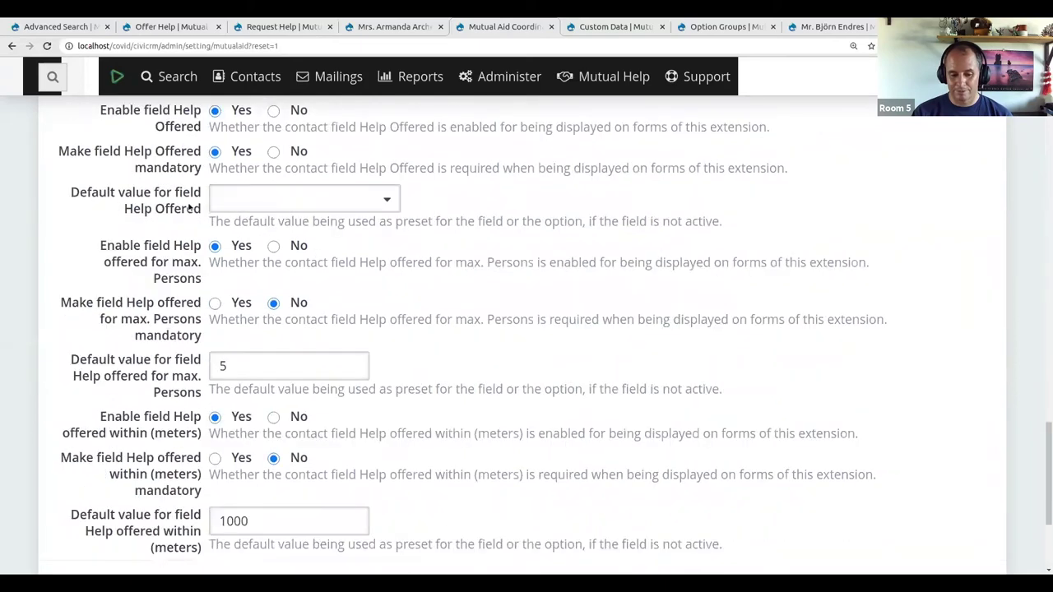
{"action": "scroll", "coordinate": [189, 209], "scroll_direction": "down", "scroll_amount": 3}
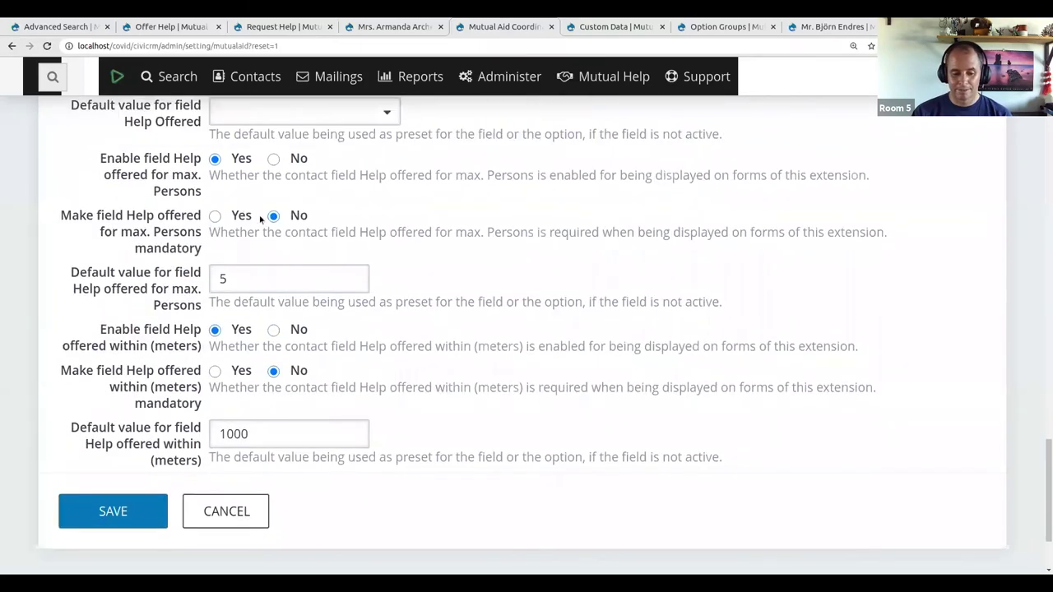
{"action": "scroll", "coordinate": [260, 218], "scroll_direction": "up", "scroll_amount": 2}
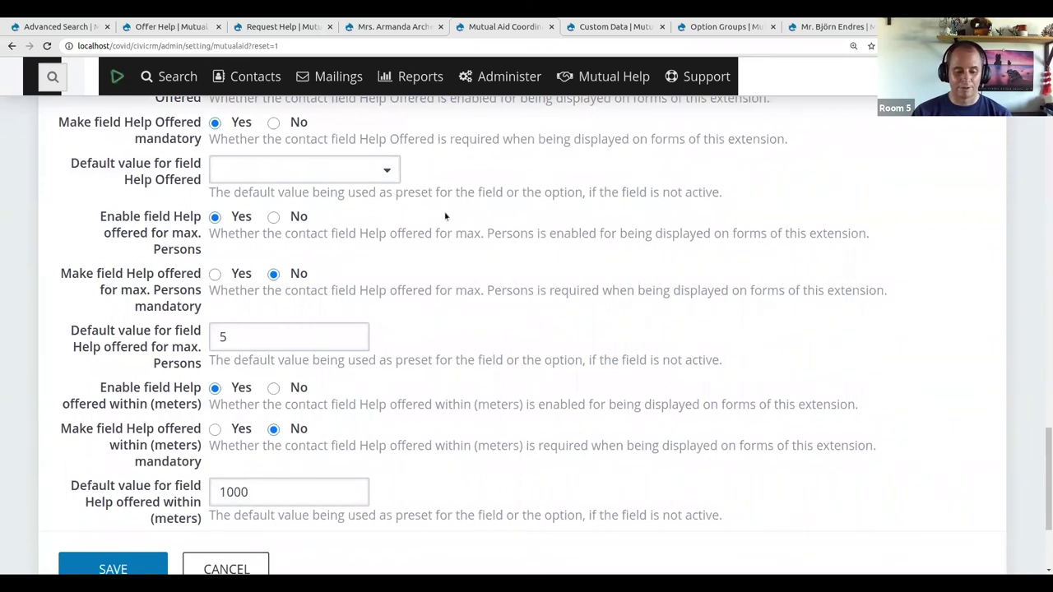
{"action": "scroll", "coordinate": [435, 217], "scroll_direction": "down", "scroll_amount": 2}
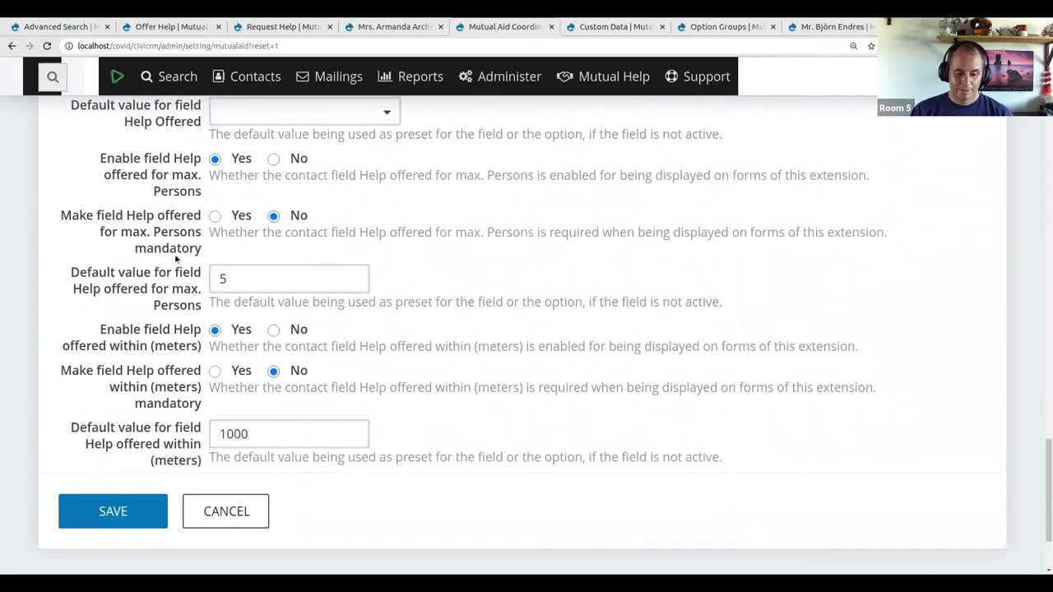
{"action": "scroll", "coordinate": [251, 306], "scroll_direction": "up", "scroll_amount": 1}
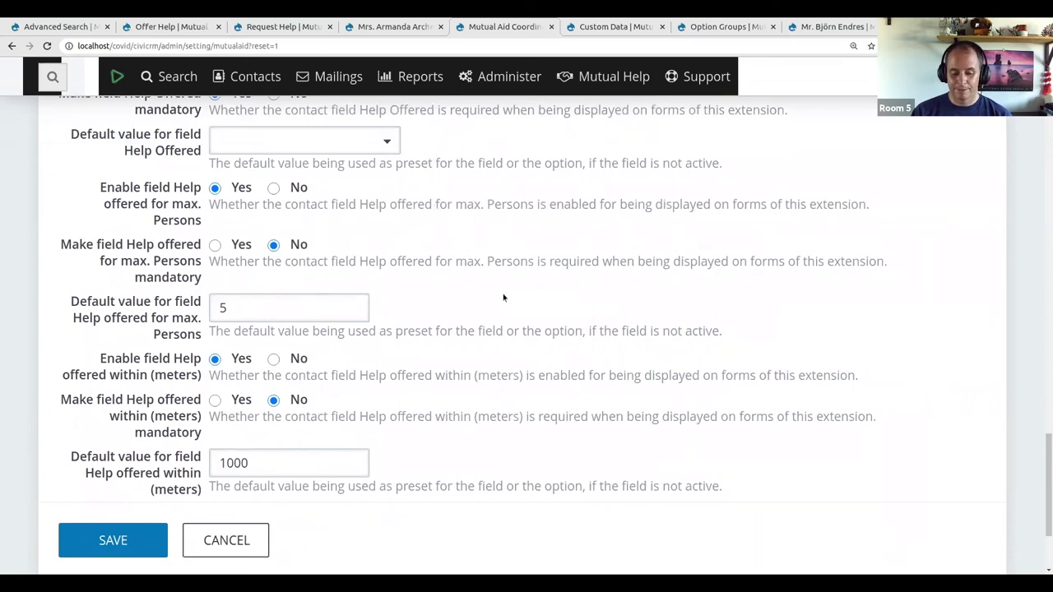
{"action": "left_click", "coordinate": [238, 303]}
{"action": "double_click", "coordinate": [237, 302]}
{"action": "left_click", "coordinate": [423, 282]}
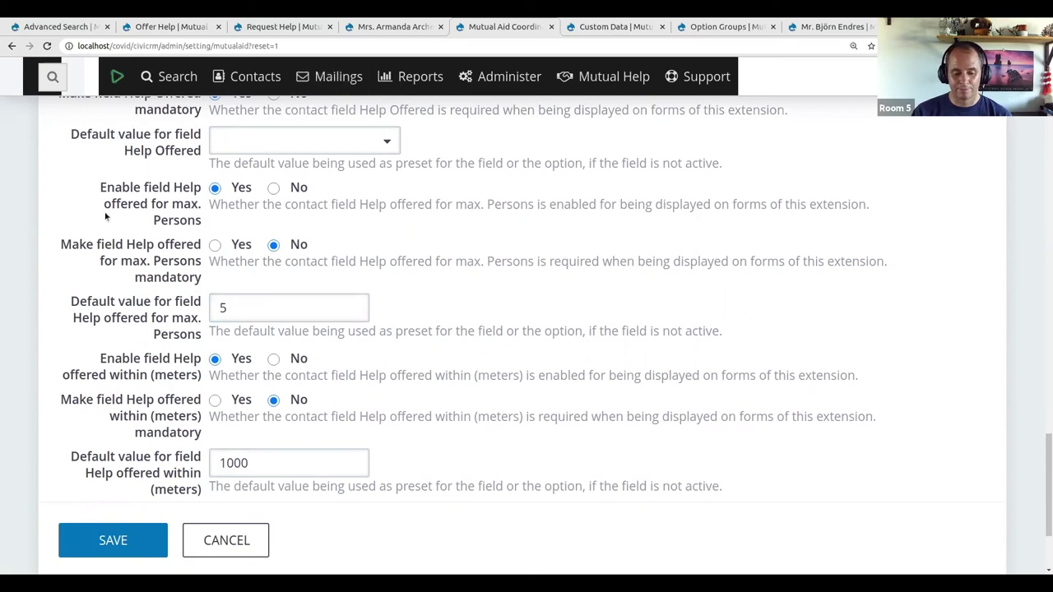
{"action": "scroll", "coordinate": [106, 216], "scroll_direction": "down", "scroll_amount": 3}
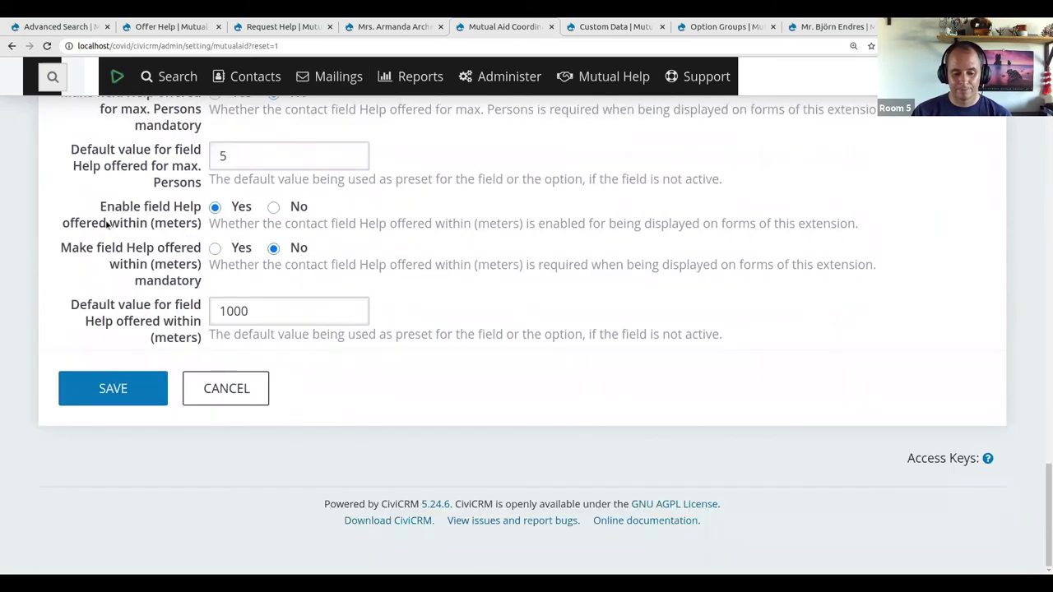
{"action": "scroll", "coordinate": [105, 226], "scroll_direction": "up", "scroll_amount": 1}
{"action": "scroll", "coordinate": [132, 271], "scroll_direction": "up", "scroll_amount": 1}
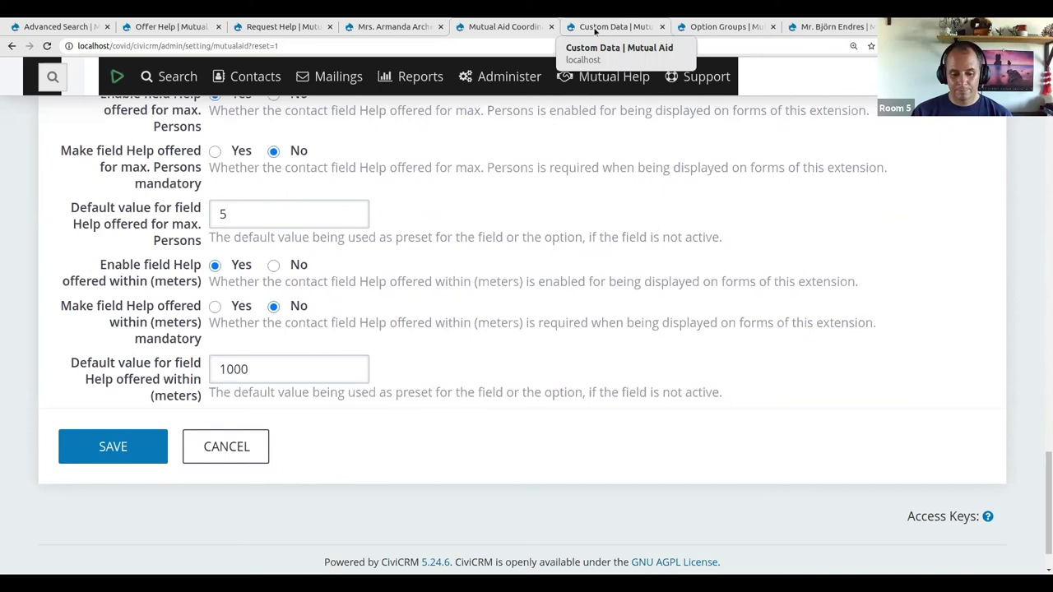
{"action": "left_click", "coordinate": [595, 28]}
{"action": "left_click", "coordinate": [504, 31]}
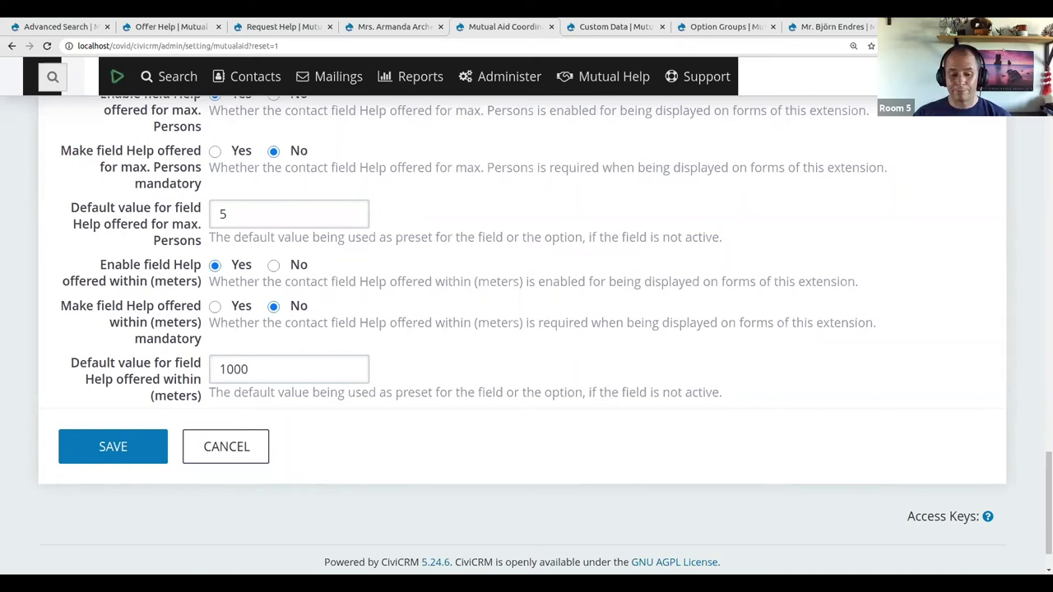
{"action": "scroll", "coordinate": [670, 197], "scroll_direction": "up", "scroll_amount": 1}
{"action": "scroll", "coordinate": [697, 272], "scroll_direction": "up", "scroll_amount": 8}
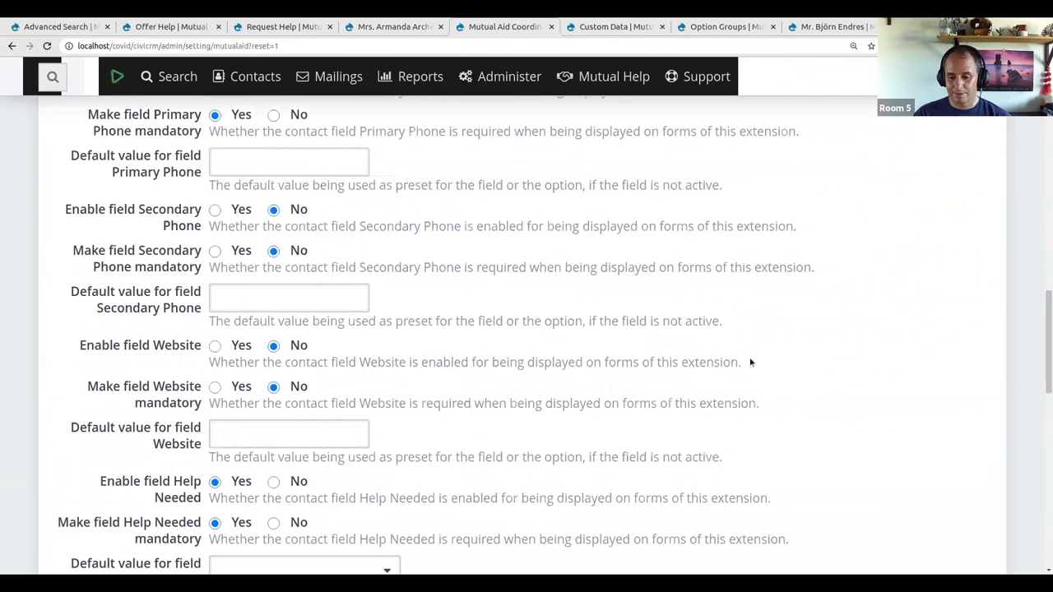
{"action": "scroll", "coordinate": [750, 362], "scroll_direction": "up", "scroll_amount": 15}
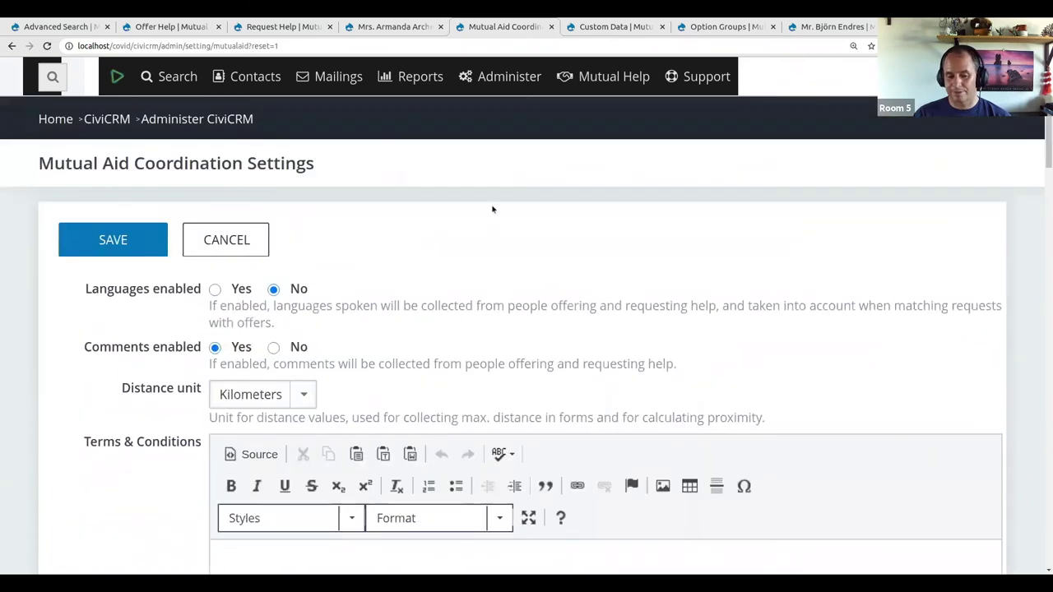
{"action": "left_click", "coordinate": [386, 26]}
Switch to the Request Help tab and scroll down to the Terms and Conditions acceptance.
{"action": "left_click", "coordinate": [280, 26]}
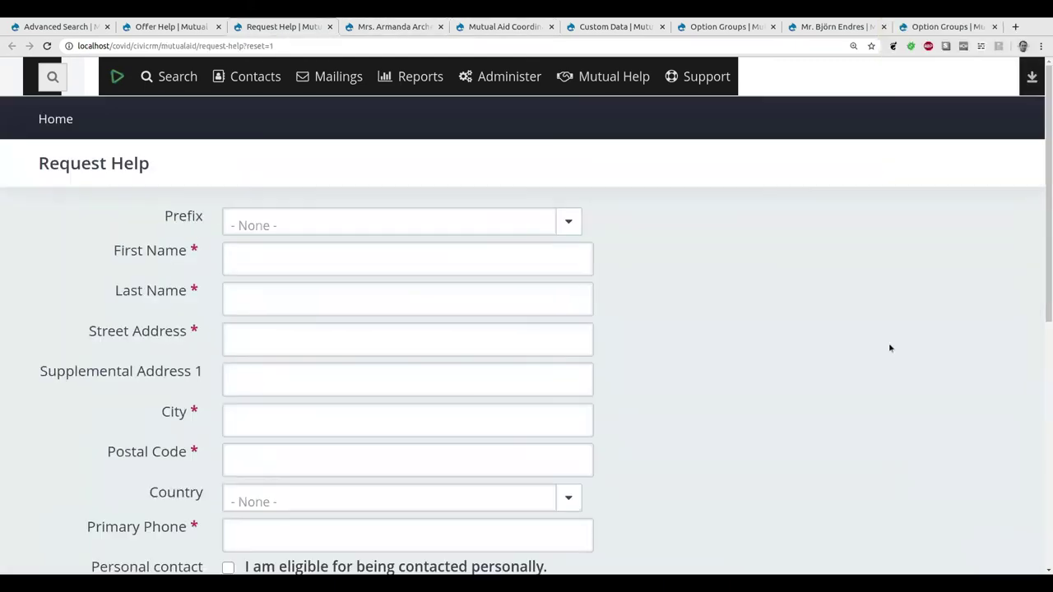
{"action": "scroll", "coordinate": [891, 348], "scroll_direction": "down", "scroll_amount": 1}
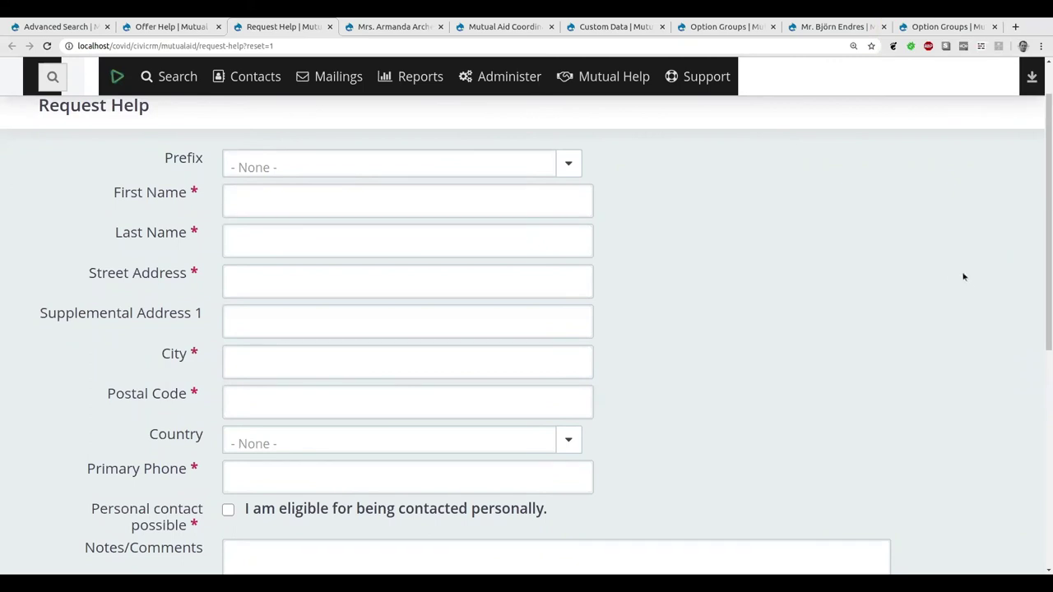
{"action": "scroll", "coordinate": [868, 362], "scroll_direction": "down", "scroll_amount": 5}
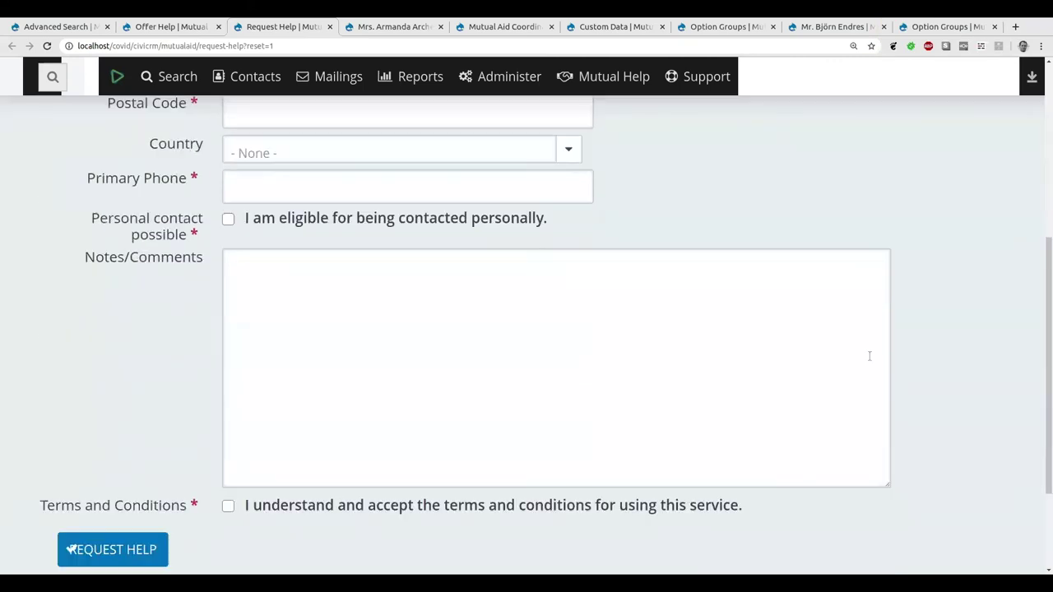
{"action": "scroll", "coordinate": [868, 378], "scroll_direction": "up", "scroll_amount": 2}
{"action": "scroll", "coordinate": [869, 378], "scroll_direction": "up", "scroll_amount": 4}
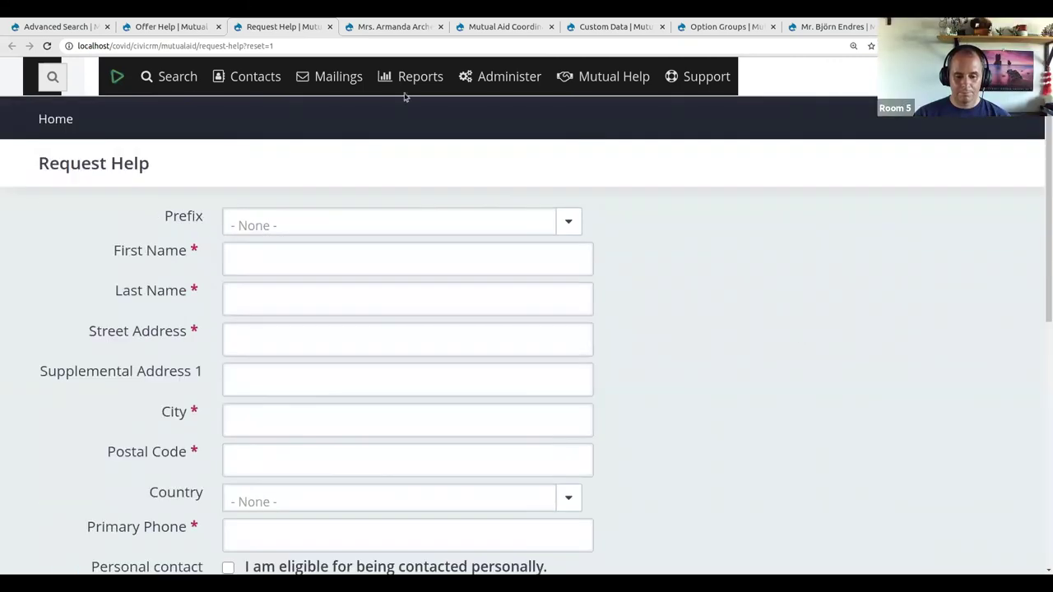
{"action": "mouse_move", "coordinate": [625, 70]}
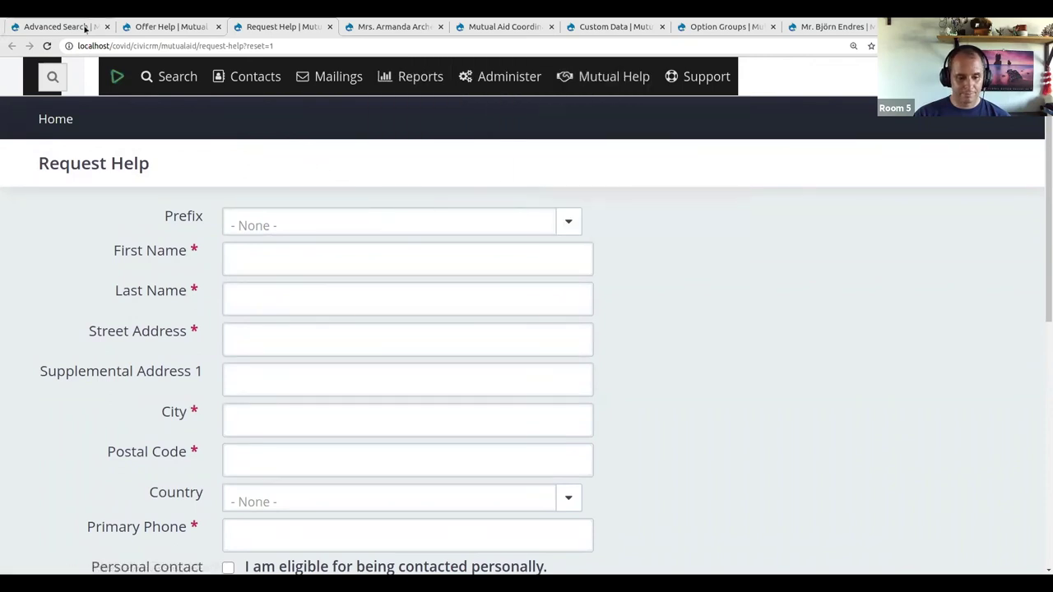
Go to the CiviCRM Home dashboard and scroll to the Gather, Communicate and Connect panels.
{"action": "left_click", "coordinate": [58, 121]}
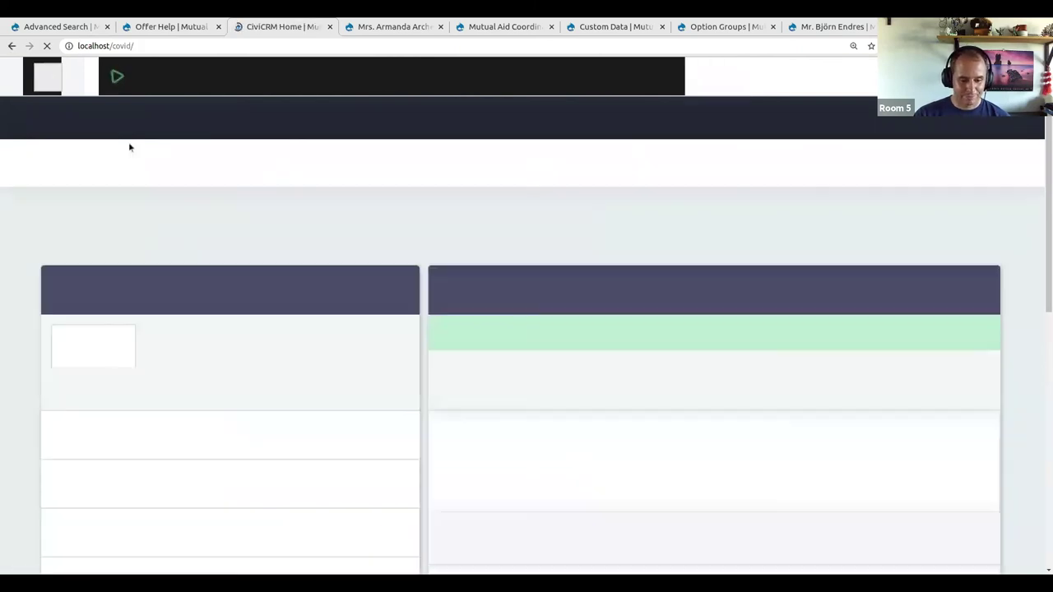
{"action": "scroll", "coordinate": [592, 293], "scroll_direction": "down", "scroll_amount": 3}
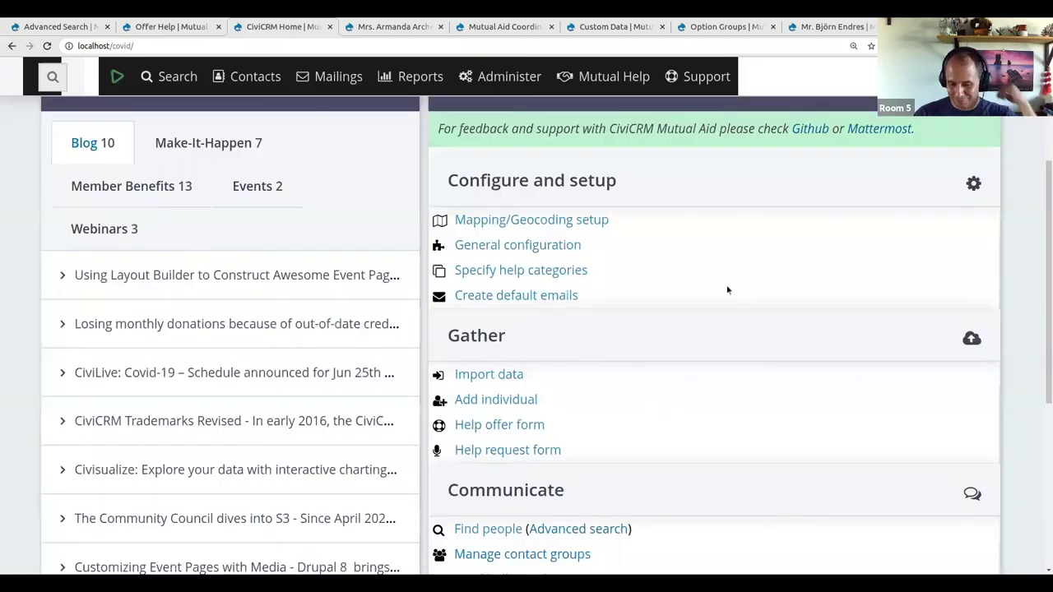
{"action": "scroll", "coordinate": [727, 288], "scroll_direction": "down", "scroll_amount": 3}
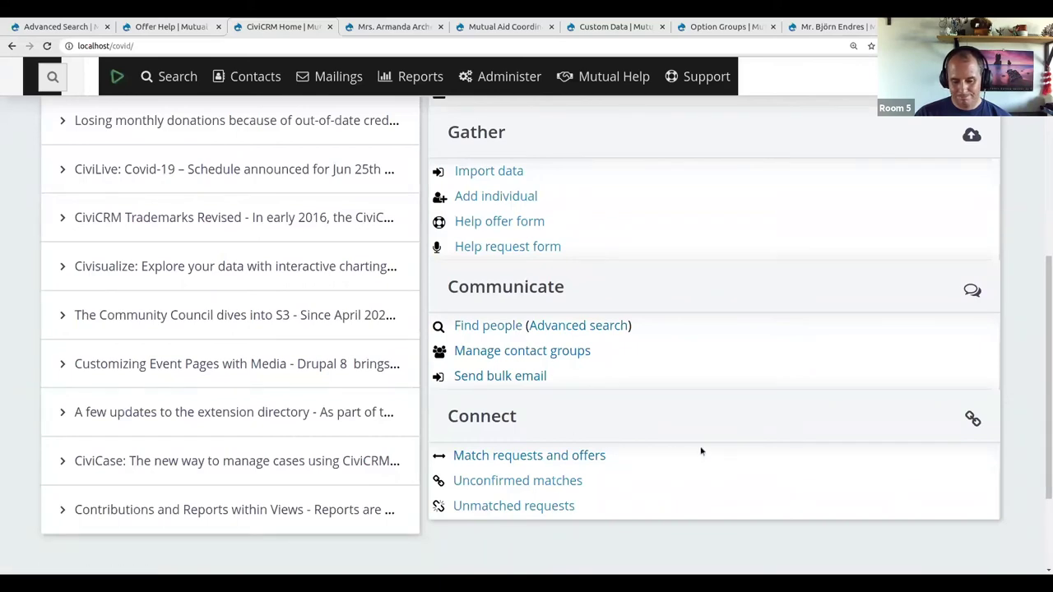
{"action": "scroll", "coordinate": [701, 451], "scroll_direction": "down", "scroll_amount": 1}
{"action": "scroll", "coordinate": [701, 450], "scroll_direction": "up", "scroll_amount": 1}
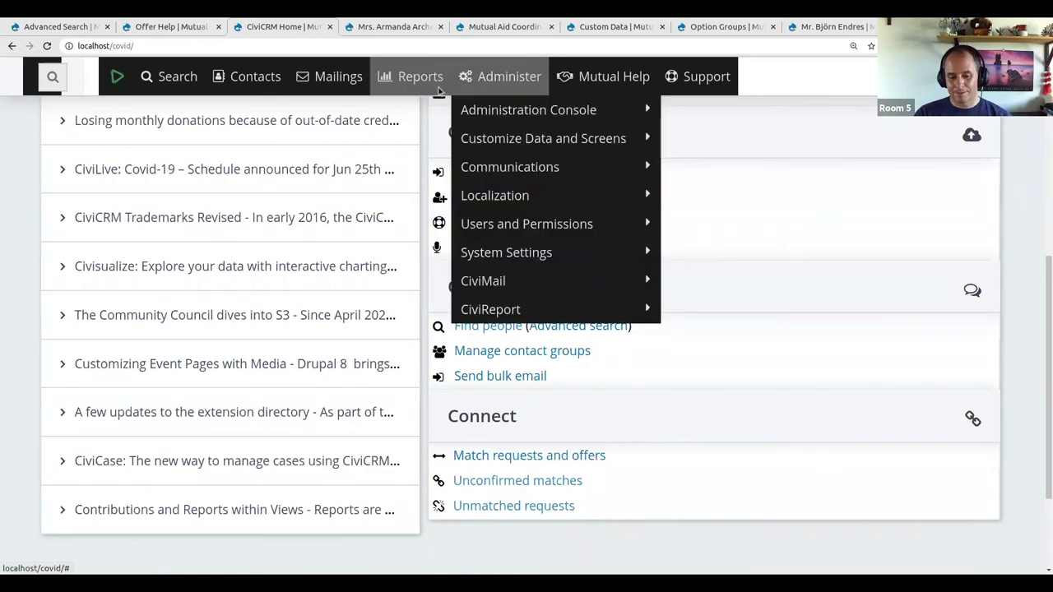
{"action": "mouse_move", "coordinate": [455, 86]}
{"action": "mouse_move", "coordinate": [499, 81]}
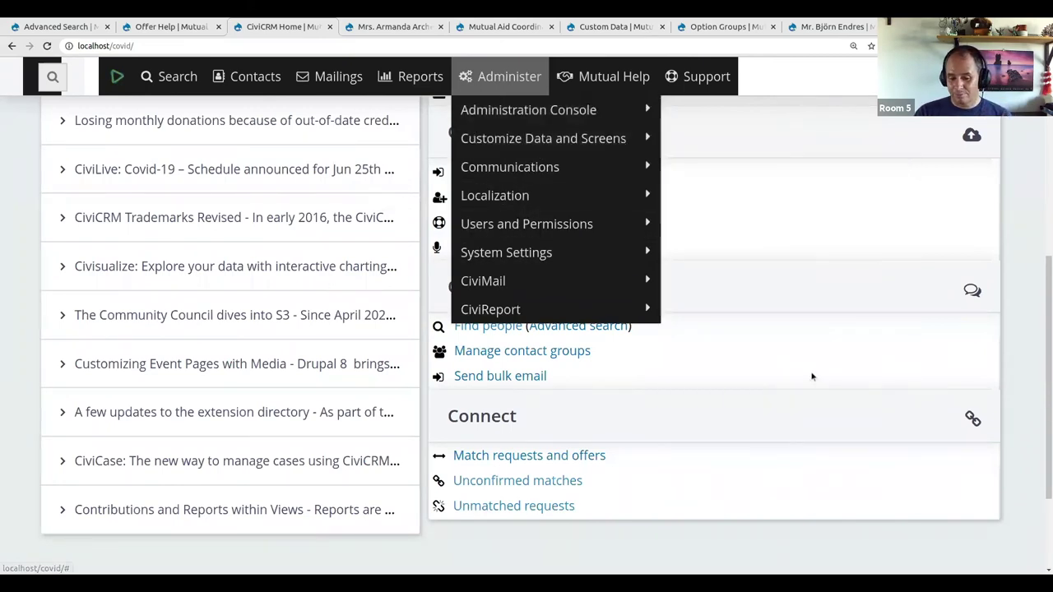
{"action": "left_click", "coordinate": [811, 373]}
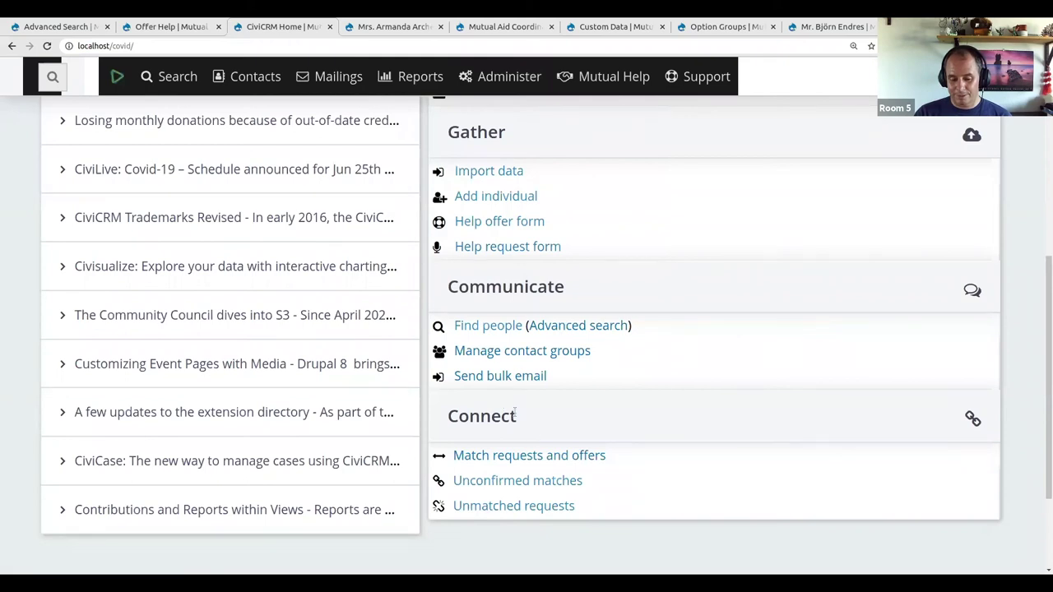
{"action": "scroll", "coordinate": [543, 471], "scroll_direction": "down", "scroll_amount": 1}
{"action": "scroll", "coordinate": [667, 327], "scroll_direction": "up", "scroll_amount": 1}
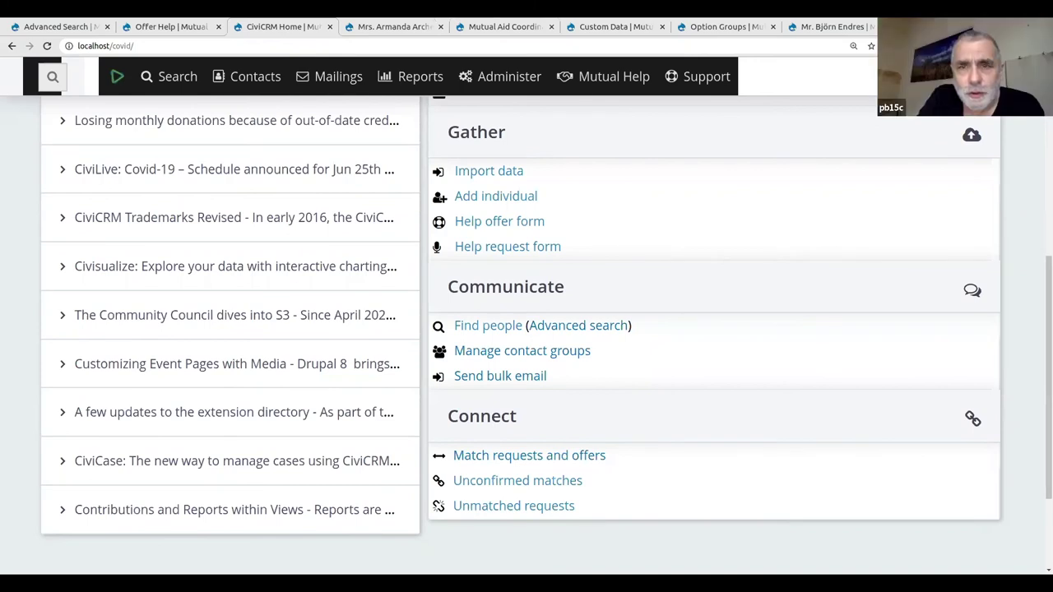
From the Option Groups page, open the Help Types options: Any, Shopping and Walk the Dog.
{"action": "left_click", "coordinate": [721, 25]}
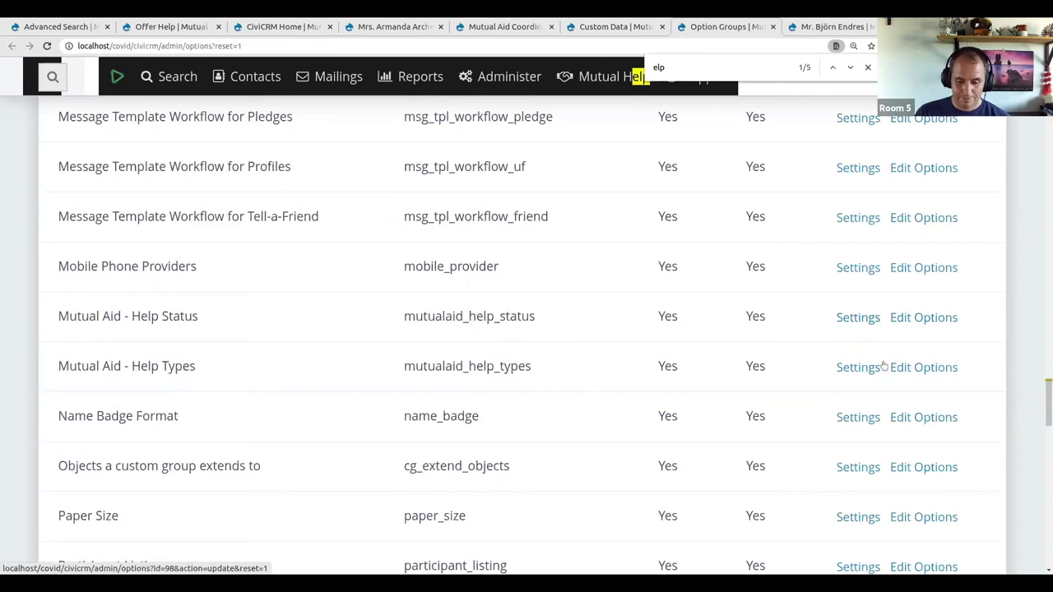
{"action": "left_click", "coordinate": [926, 369]}
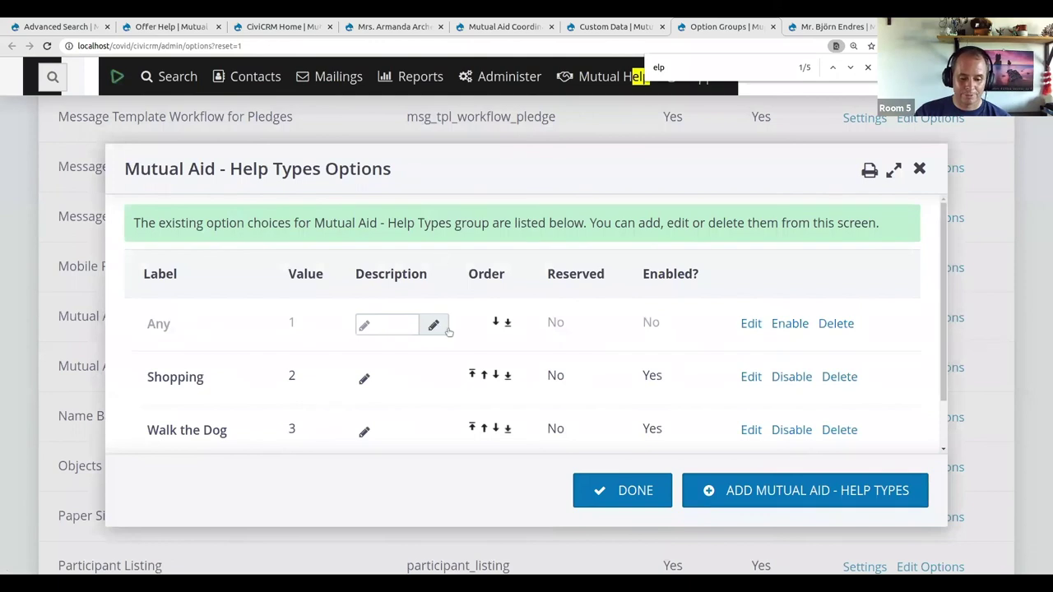
{"action": "scroll", "coordinate": [477, 326], "scroll_direction": "down", "scroll_amount": 1}
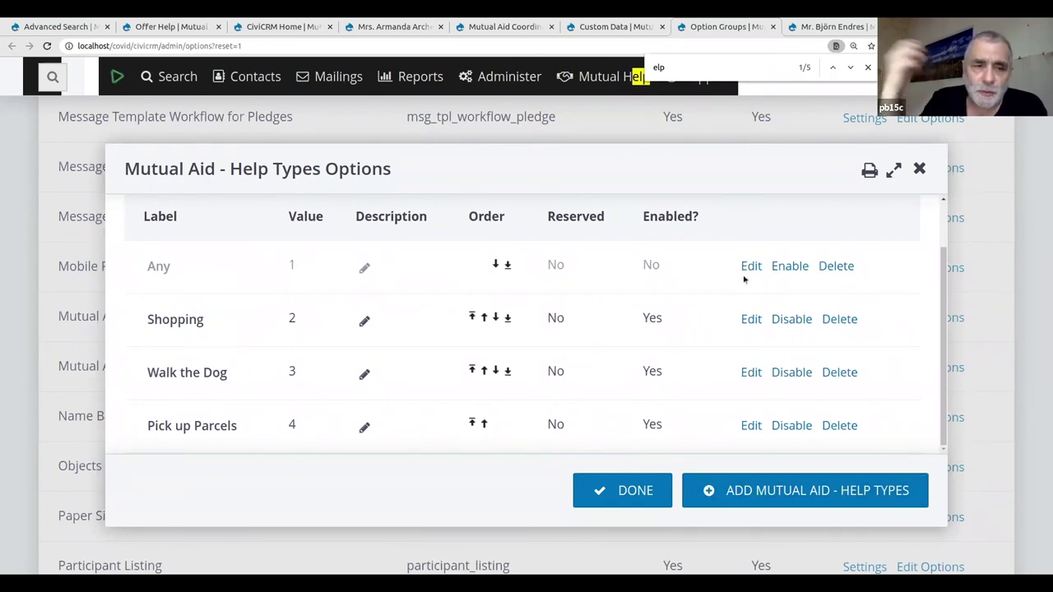
Add a new help type option labelled 'LKSjdalskj' with value 6.
{"action": "left_click", "coordinate": [835, 510]}
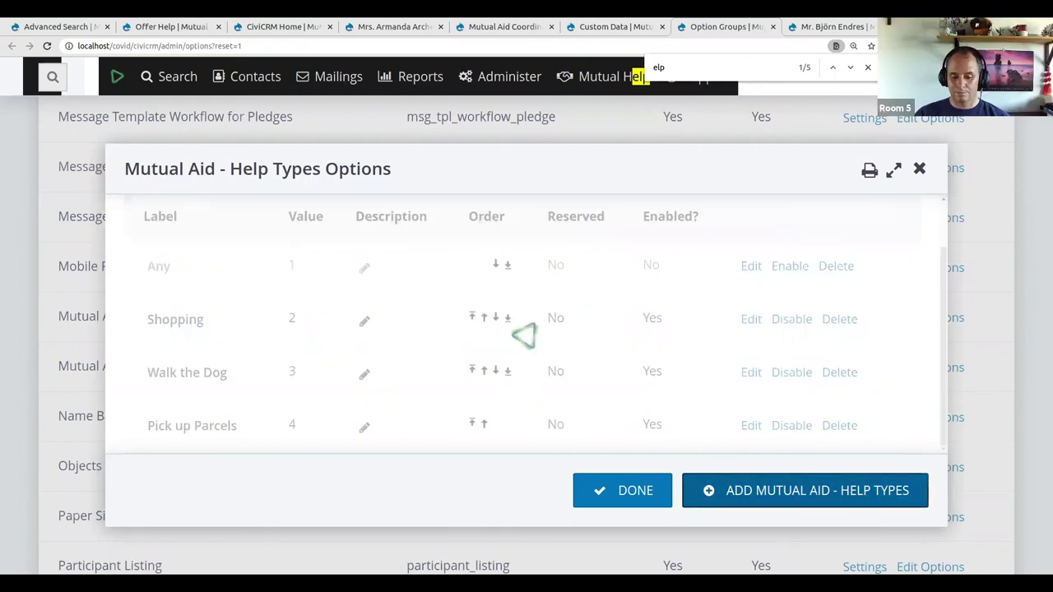
{"action": "left_click", "coordinate": [383, 217]}
{"action": "type", "text": "LKSjdalskj"}
{"action": "key", "text": "Tab"}
{"action": "key", "text": "BackSpace"}
{"action": "type", "text": "6"}
{"action": "left_click", "coordinate": [747, 404]}
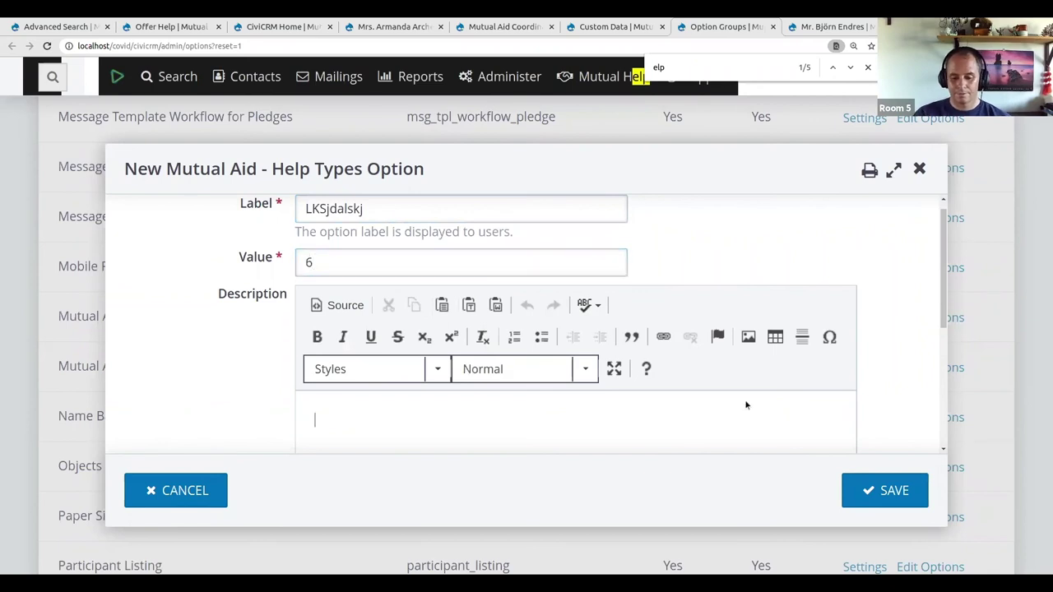
{"action": "left_click", "coordinate": [871, 494]}
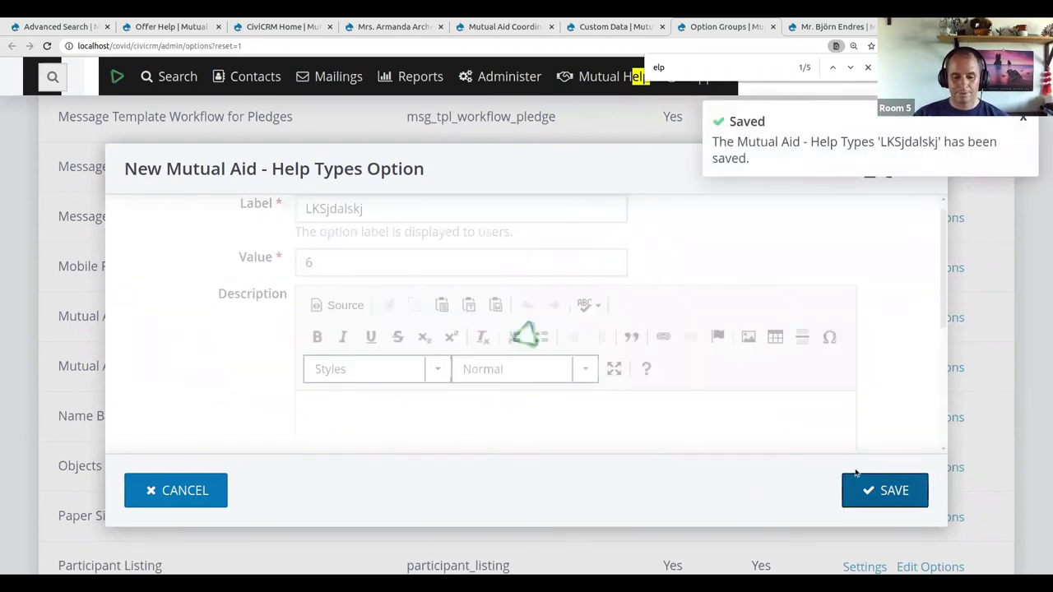
Close the page search and select the LKSjdalskj label for inline renaming.
{"action": "scroll", "coordinate": [317, 398], "scroll_direction": "down", "scroll_amount": 2}
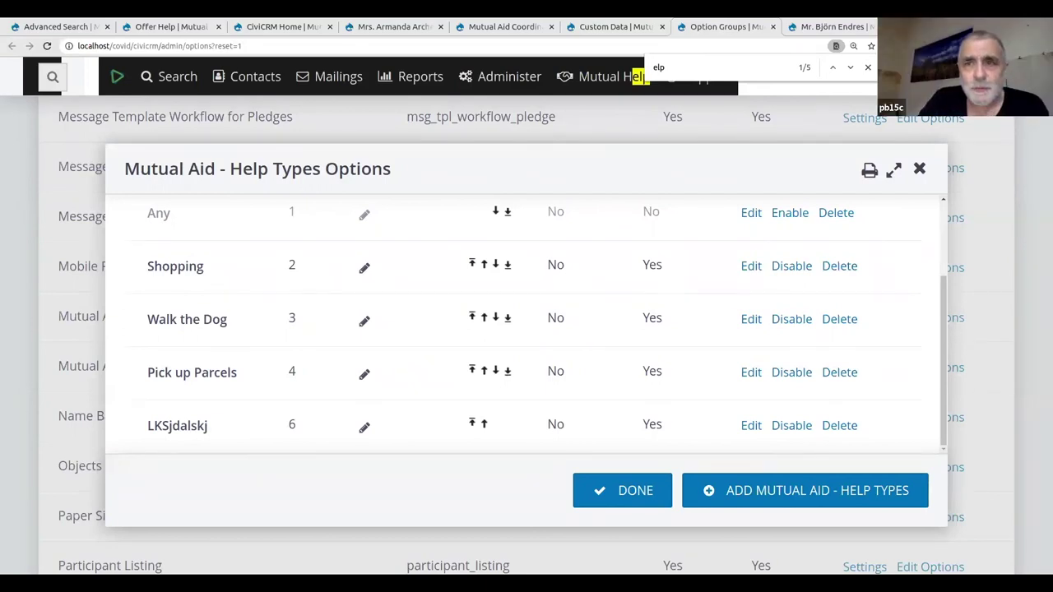
{"action": "left_click", "coordinate": [868, 68]}
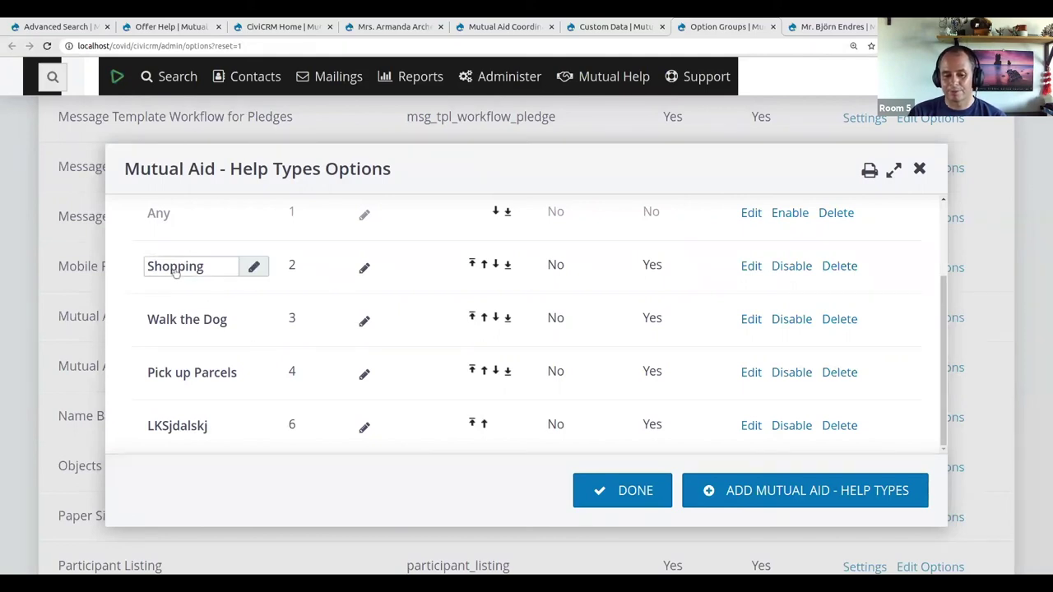
{"action": "left_click", "coordinate": [233, 420]}
{"action": "key", "text": "ctrl+a"}
Rename the LKSjdalskj help type to 'Shopping LARGE'.
{"action": "type", "text": "Shop"}
{"action": "key", "text": "BackSpace"}
{"action": "key", "text": "BackSpace"}
{"action": "type", "text": "opping"}
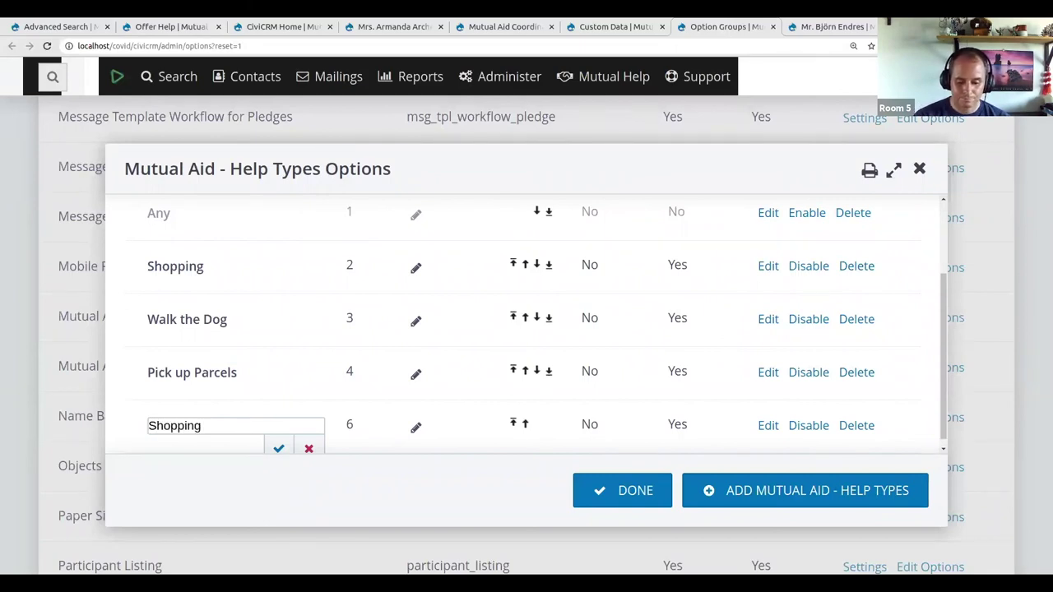
{"action": "type", "text": " LARGE"}
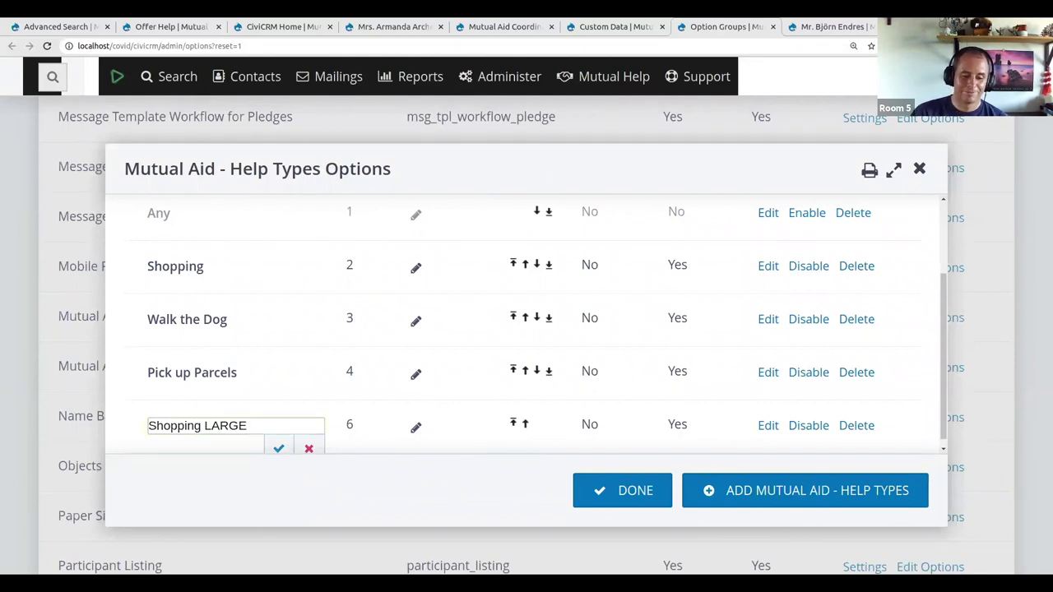
{"action": "key", "text": "Return"}
Rename the Shopping option (value 2) to 'Shopping Cornershop' and close the options list.
{"action": "left_click", "coordinate": [207, 264]}
{"action": "type", "text": "C"}
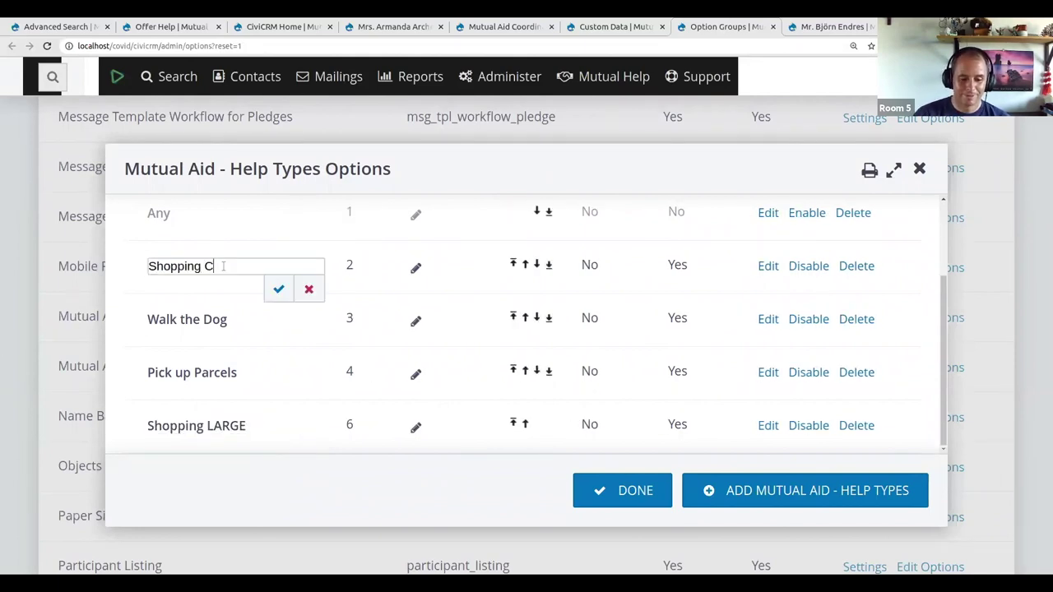
{"action": "type", "text": "ornershop"}
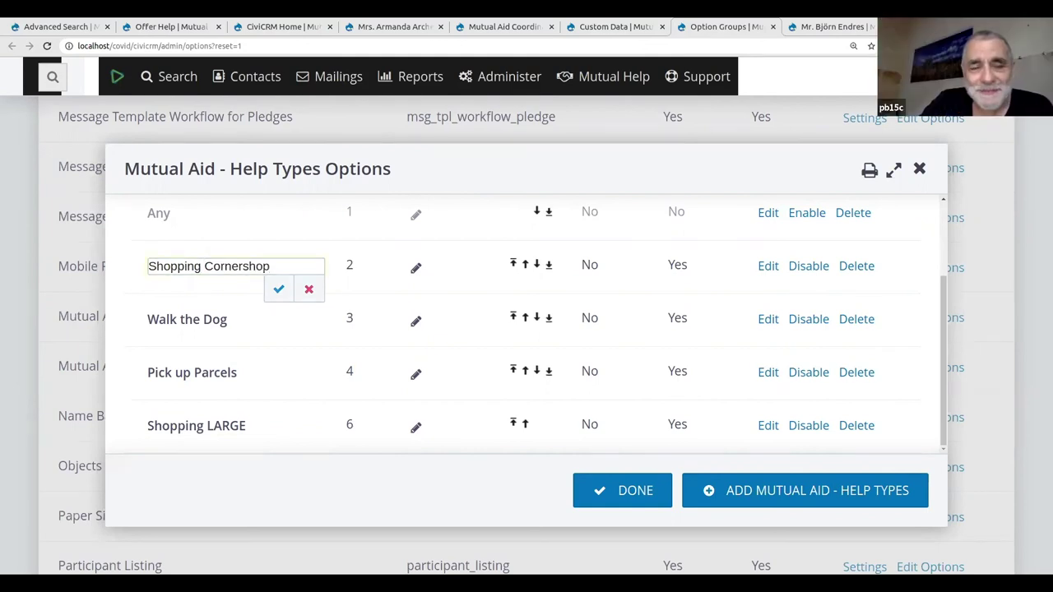
{"action": "key", "text": "Return"}
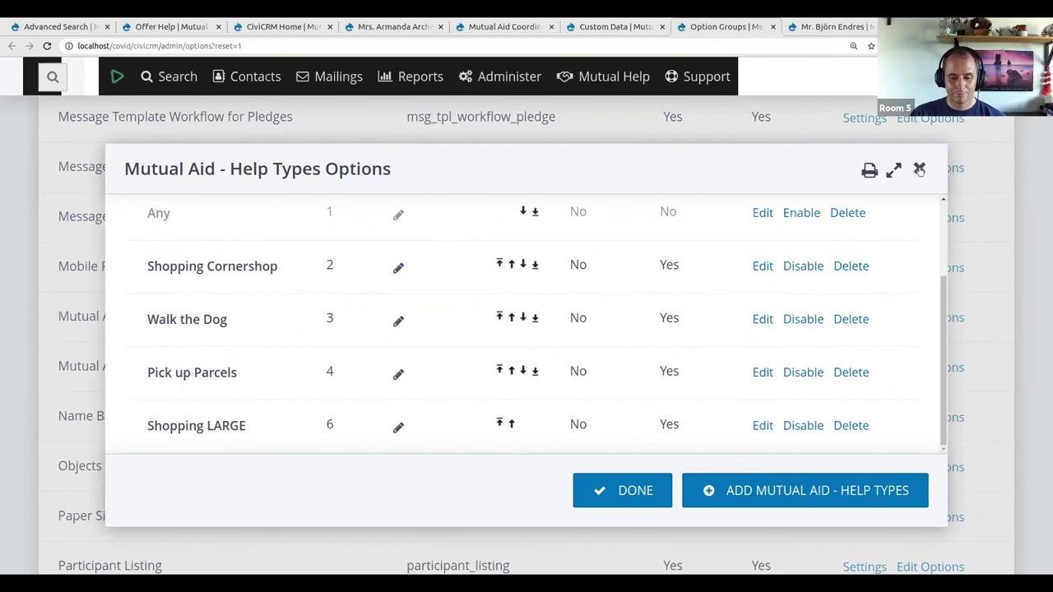
{"action": "key", "text": "Escape"}
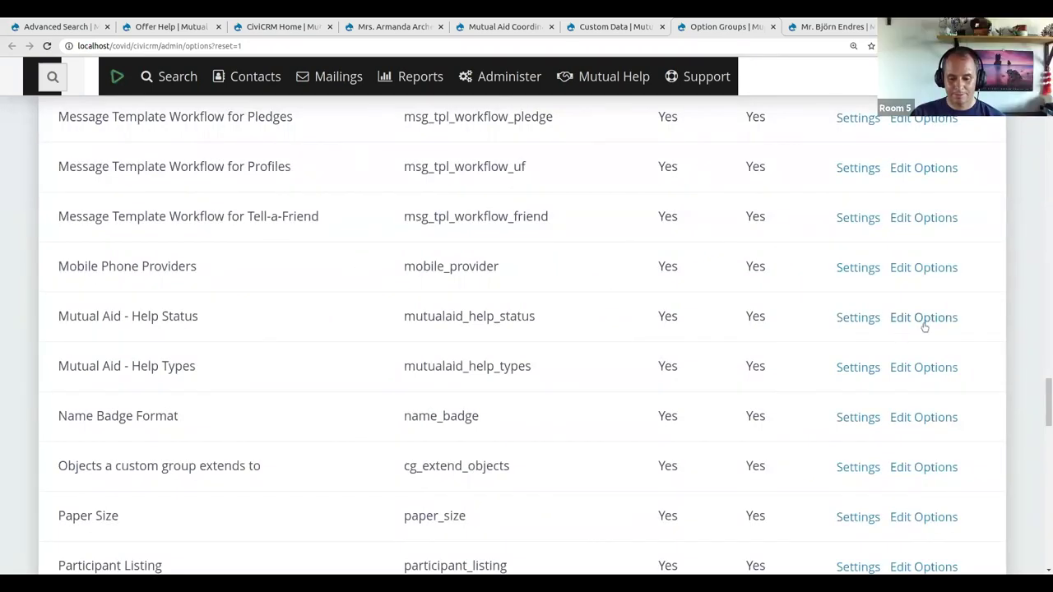
In the Help Status options, replace the Assigned label with 'proposed' and save it.
{"action": "left_click", "coordinate": [872, 320]}
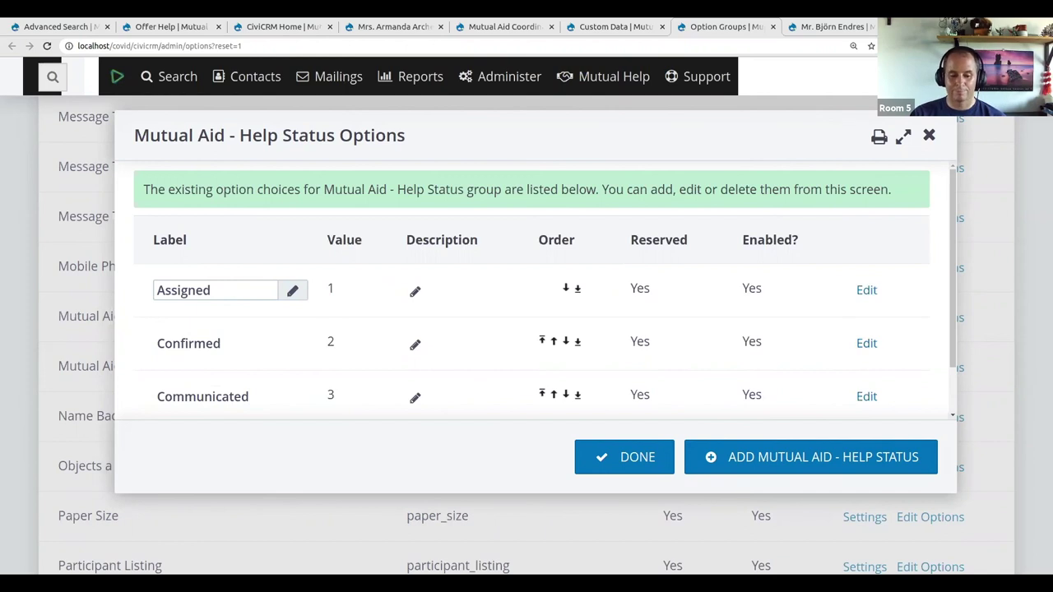
{"action": "left_click", "coordinate": [222, 296]}
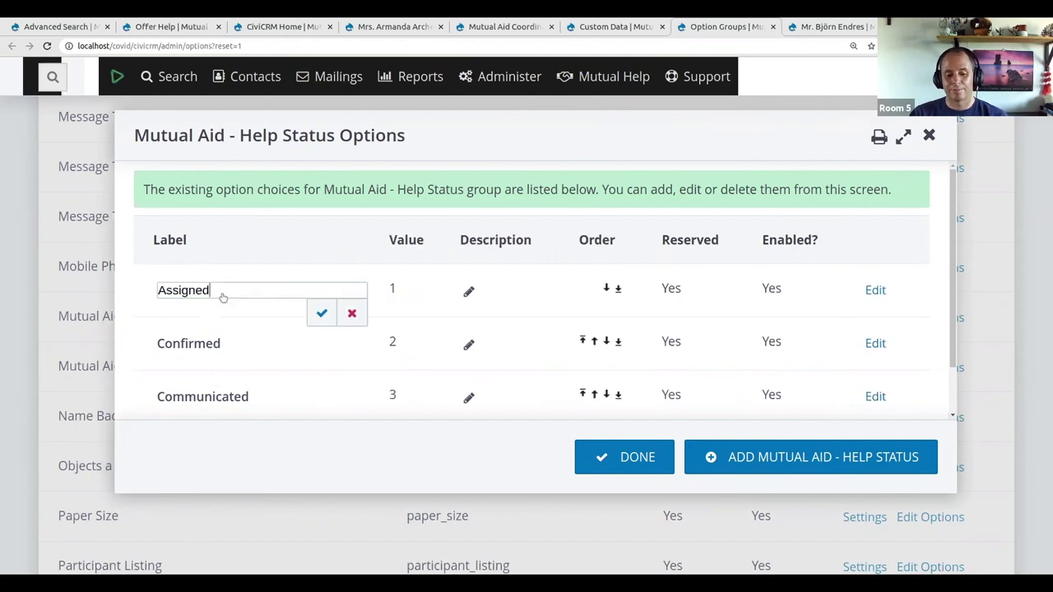
{"action": "left_click_drag", "start_coordinate": [216, 292], "coordinate": [116, 281]}
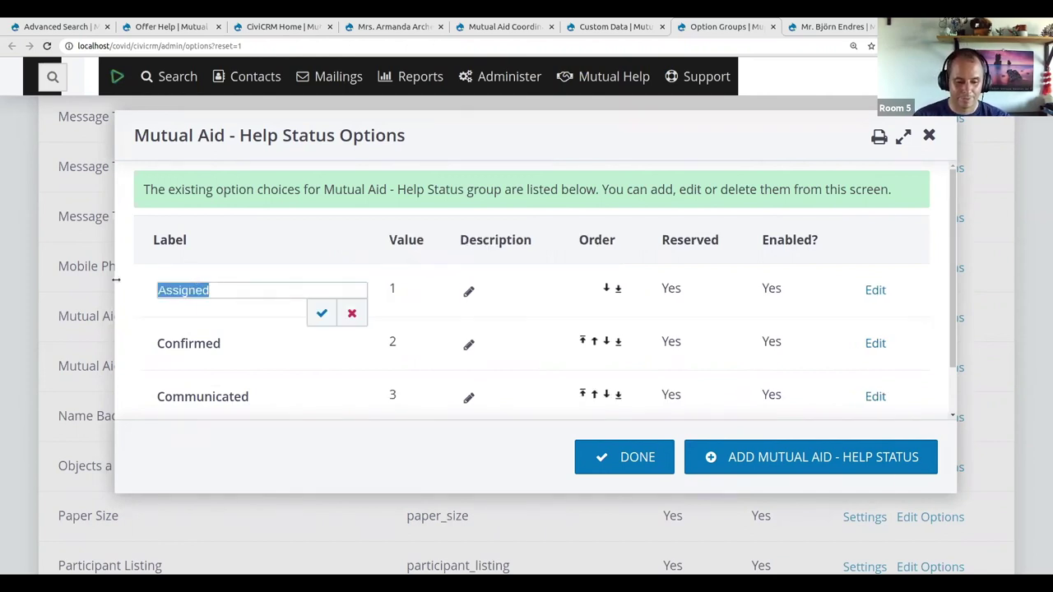
{"action": "left_click", "coordinate": [116, 281]}
{"action": "left_click", "coordinate": [227, 294]}
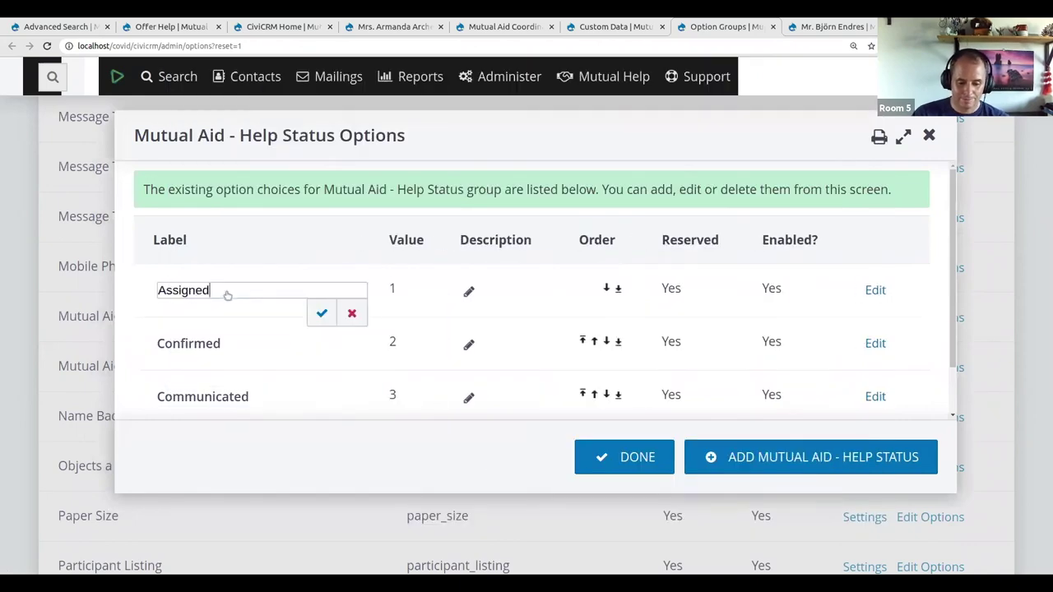
{"action": "key", "text": "ctrl+a"}
{"action": "type", "text": "proposed"}
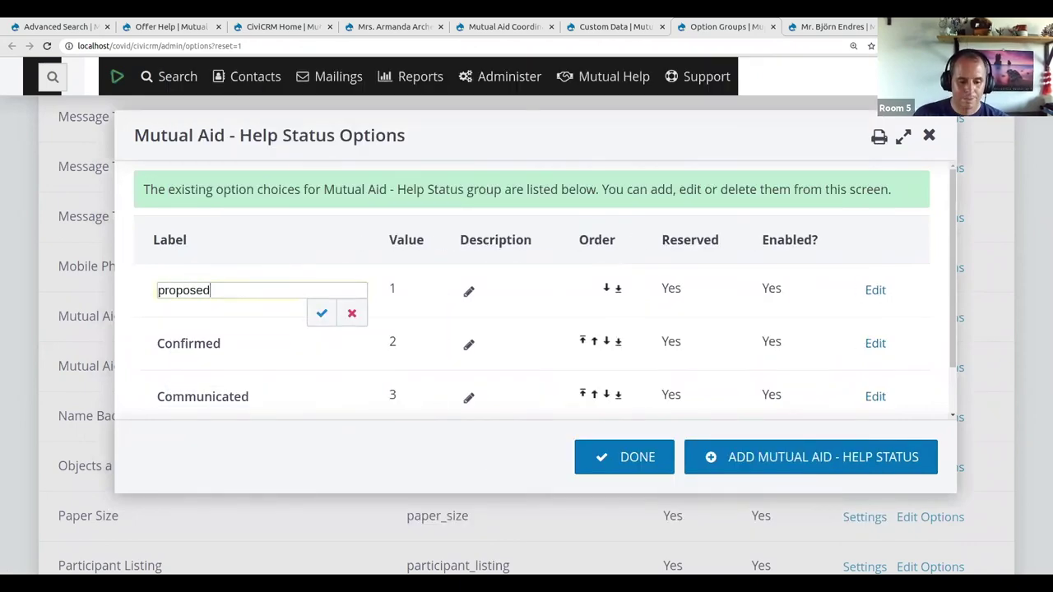
{"action": "key", "text": "Return"}
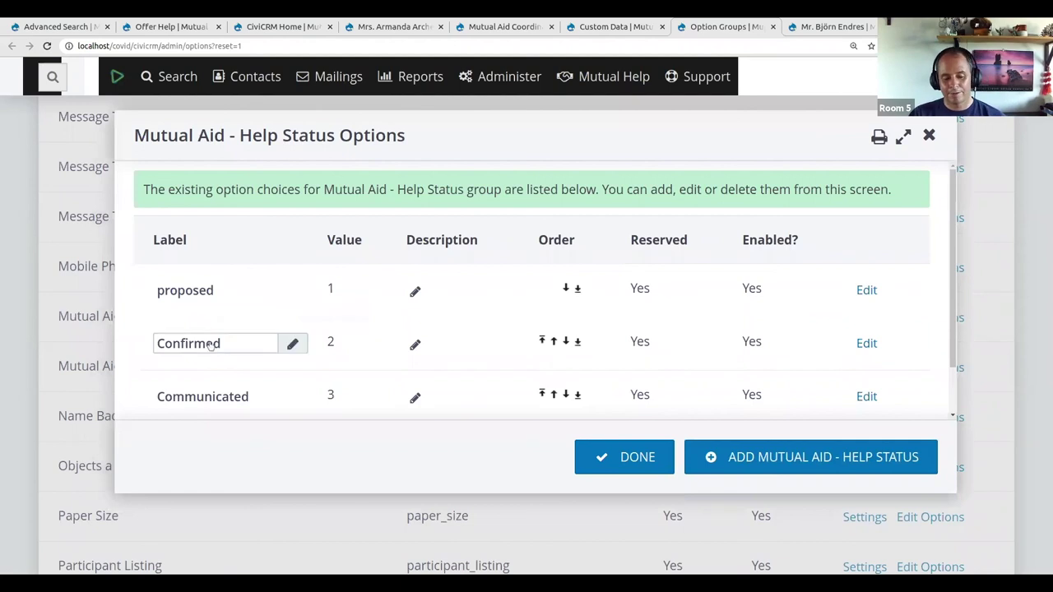
{"action": "scroll", "coordinate": [215, 339], "scroll_direction": "down", "scroll_amount": 1}
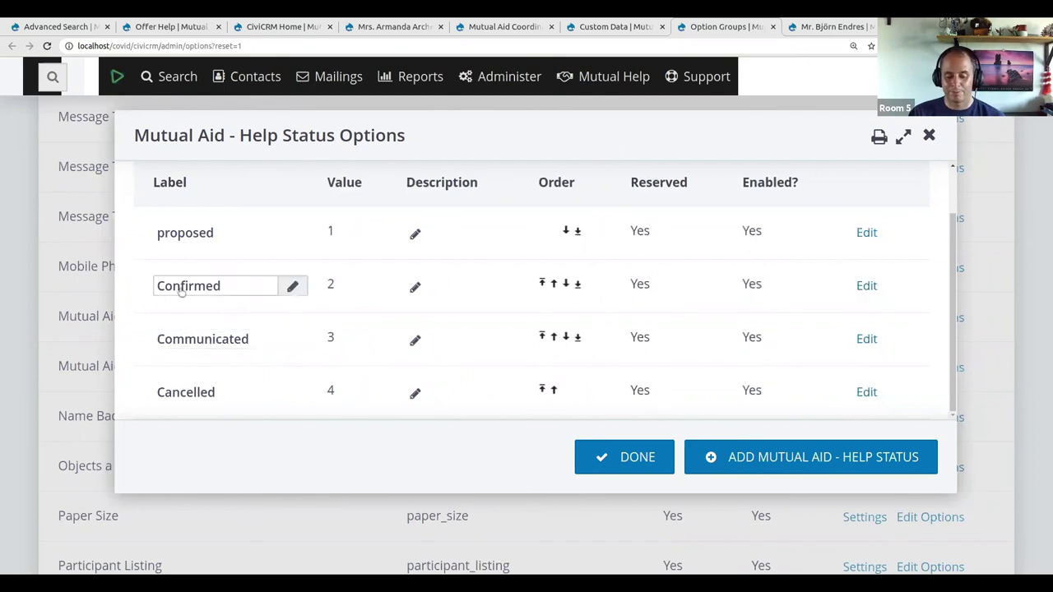
Append ' / Ended' to the Cancelled status label, leaving proposed's value at 1.
{"action": "left_click", "coordinate": [222, 393]}
{"action": "type", "text": "/ Ended"}
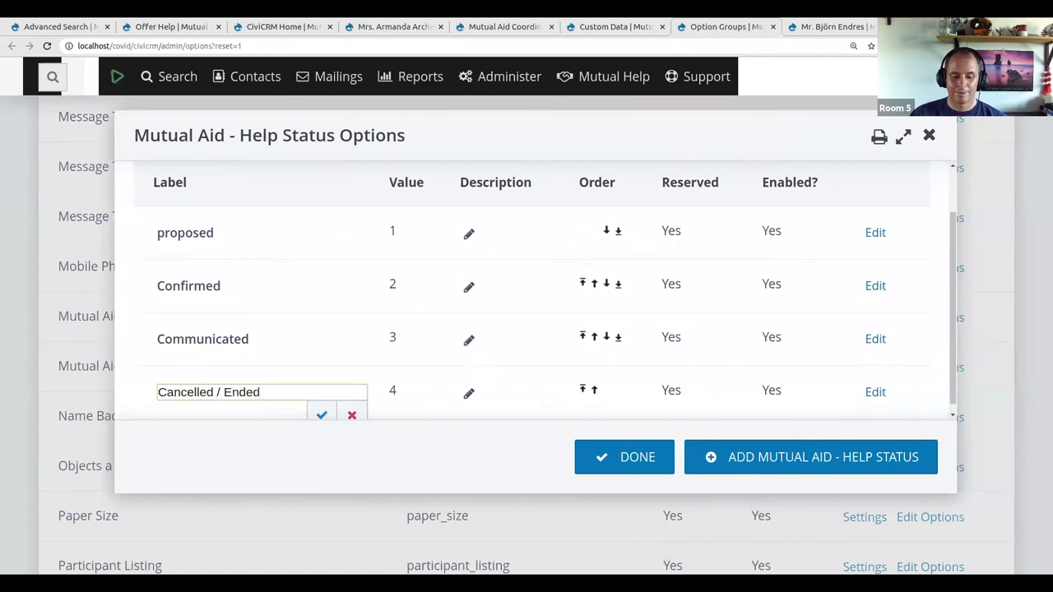
{"action": "key", "text": "Return"}
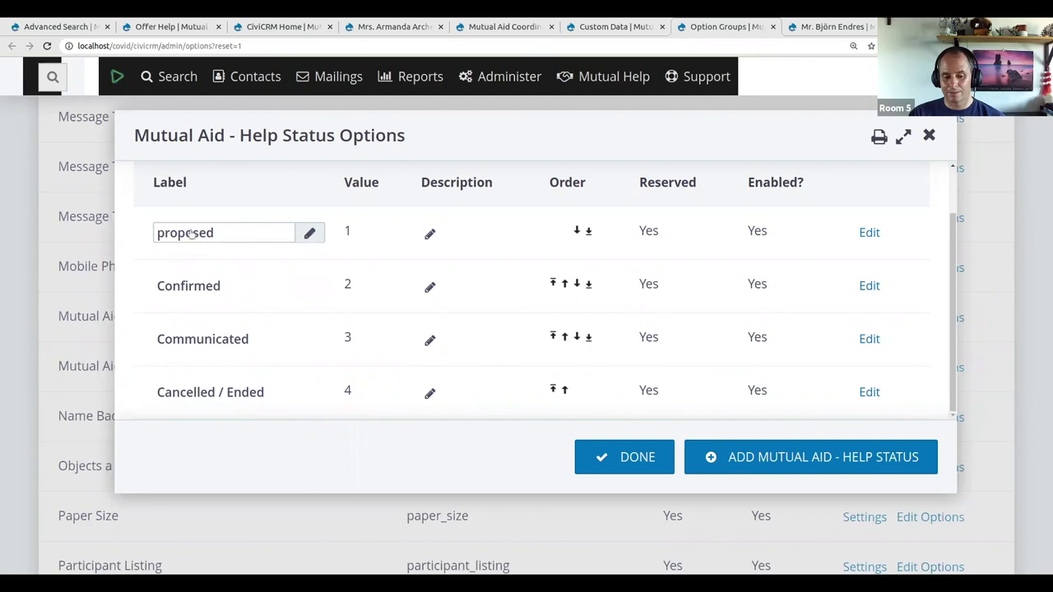
{"action": "left_click", "coordinate": [348, 233]}
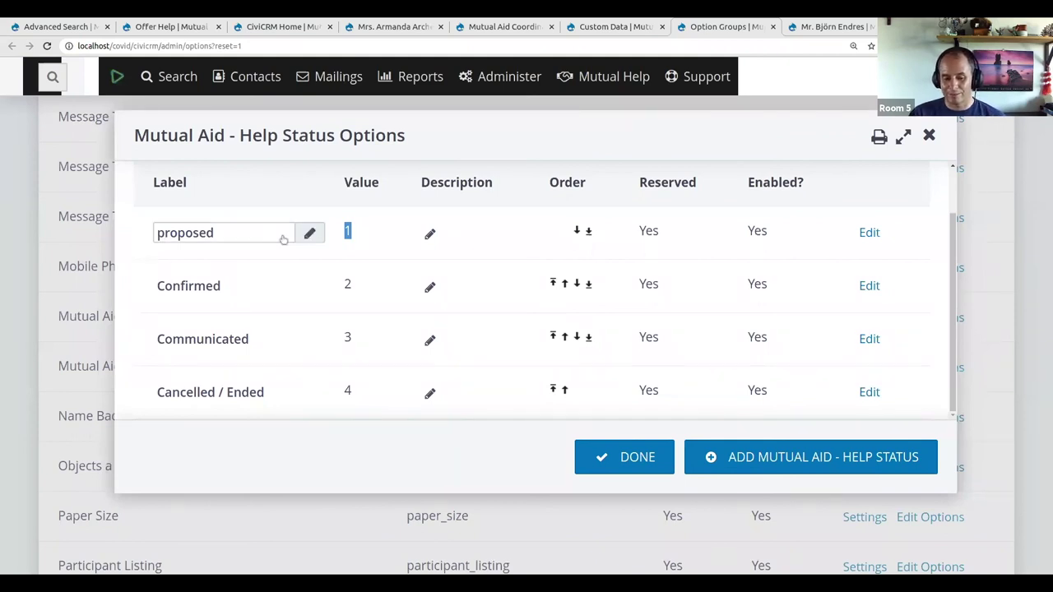
{"action": "left_click", "coordinate": [360, 237]}
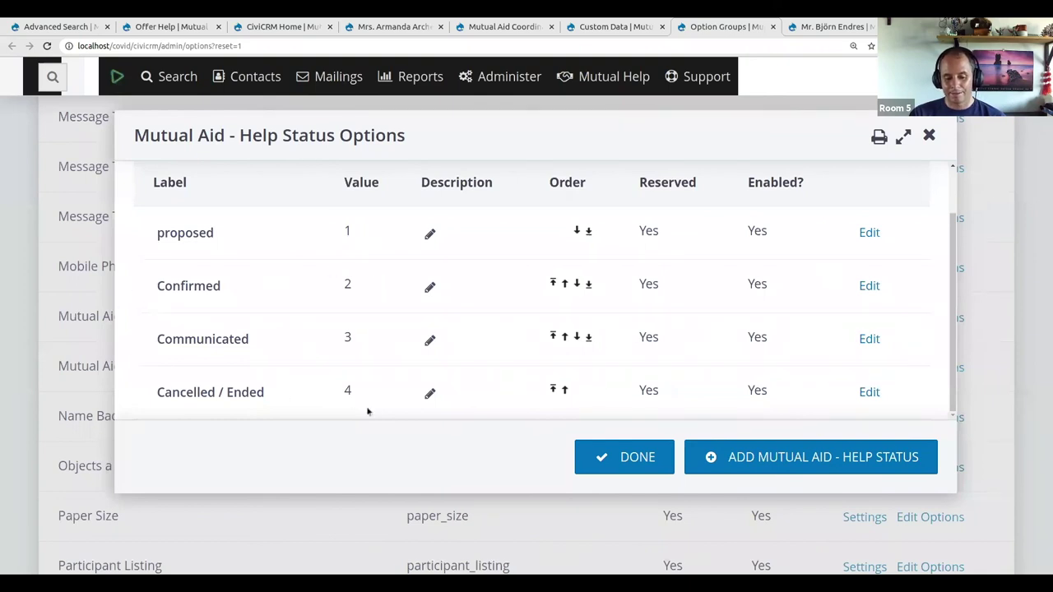
{"action": "double_click", "coordinate": [347, 391]}
{"action": "left_click", "coordinate": [365, 400]}
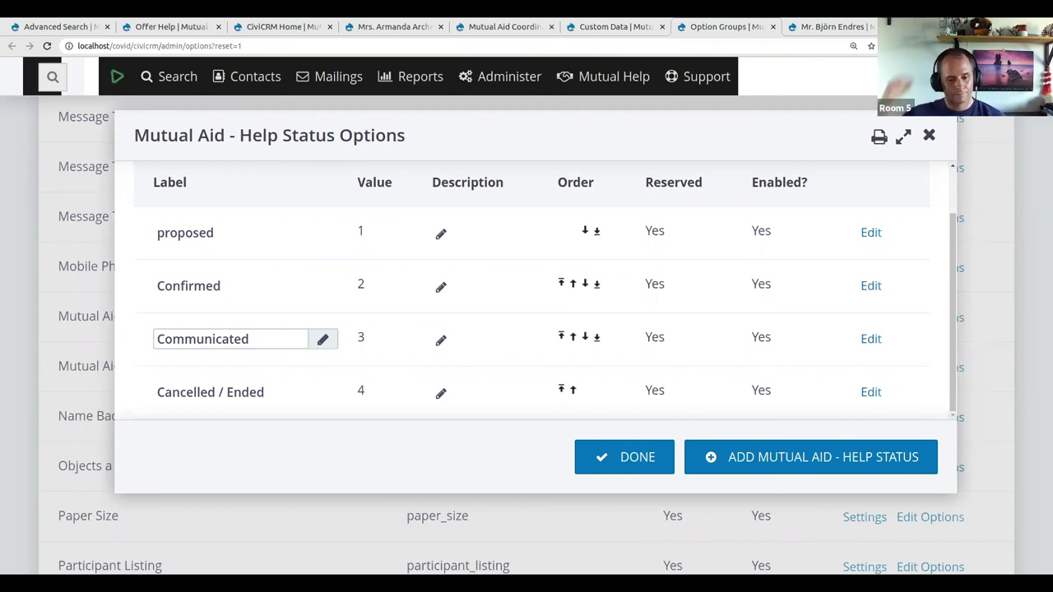
{"action": "left_click", "coordinate": [179, 364]}
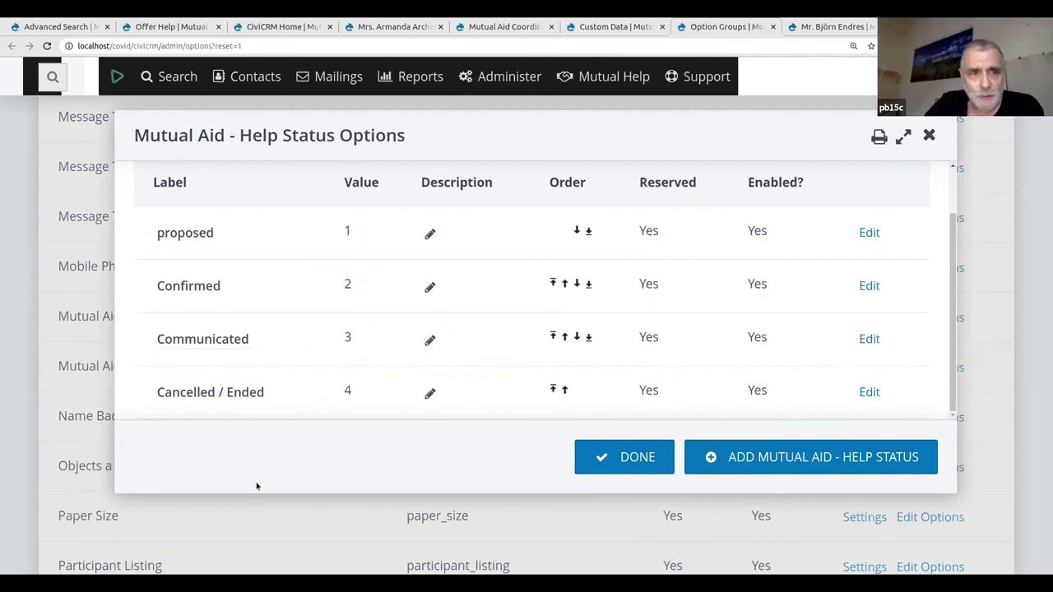
{"action": "left_click", "coordinate": [430, 286]}
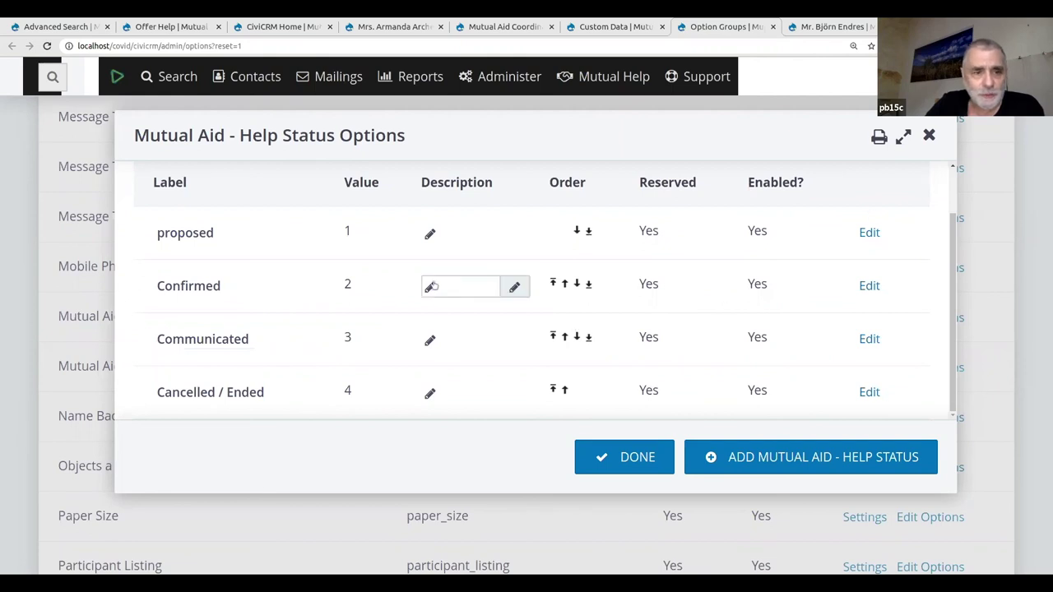
{"action": "left_click", "coordinate": [513, 293]}
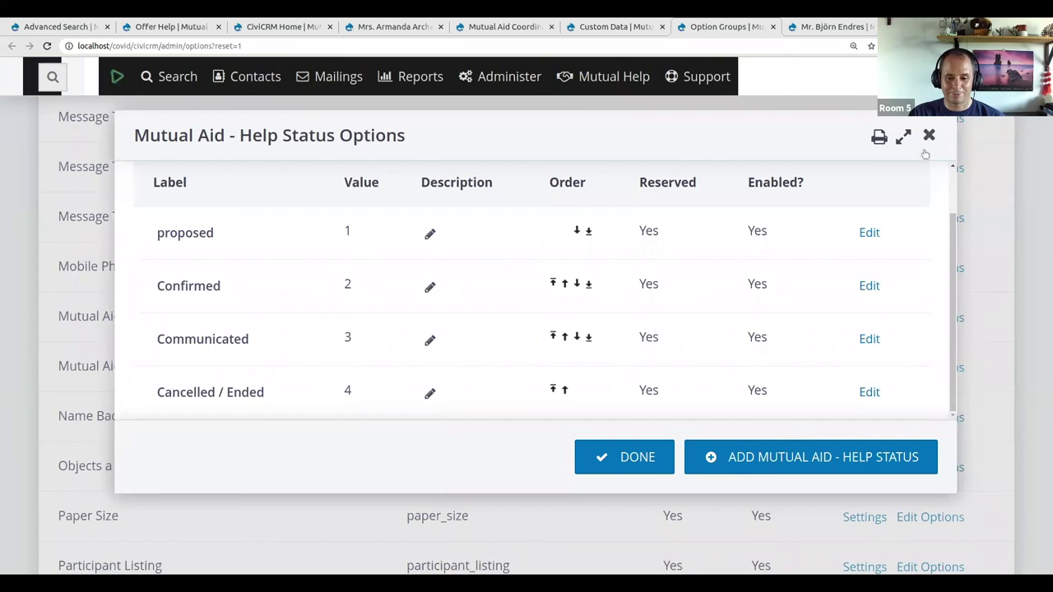
Close the Help Status Options dialog, keeping the four renamed statuses.
{"action": "left_click", "coordinate": [870, 289]}
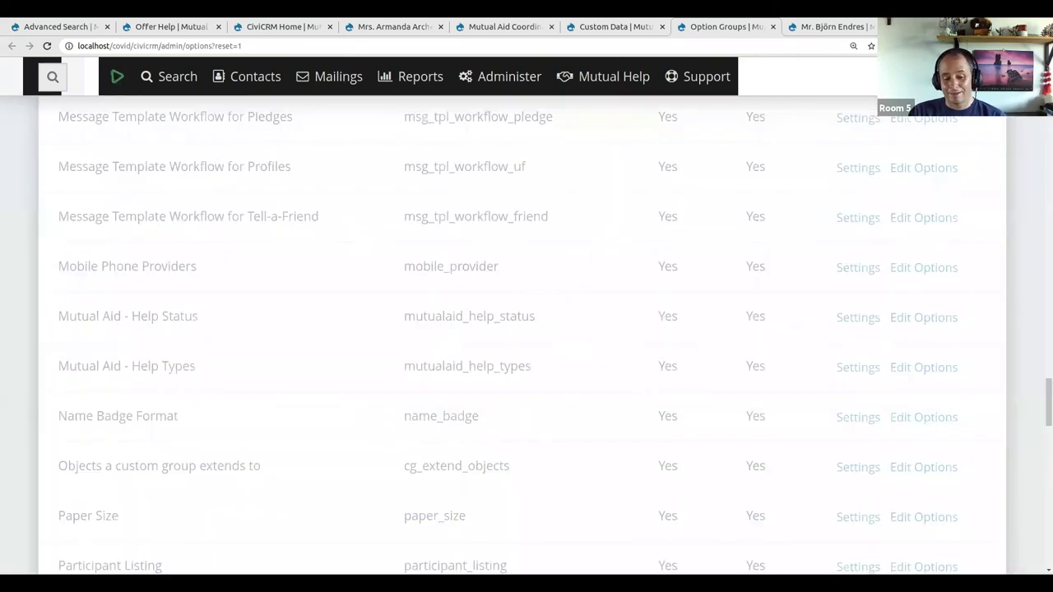
{"action": "scroll", "coordinate": [658, 301], "scroll_direction": "down", "scroll_amount": 3}
{"action": "scroll", "coordinate": [648, 313], "scroll_direction": "up", "scroll_amount": 3}
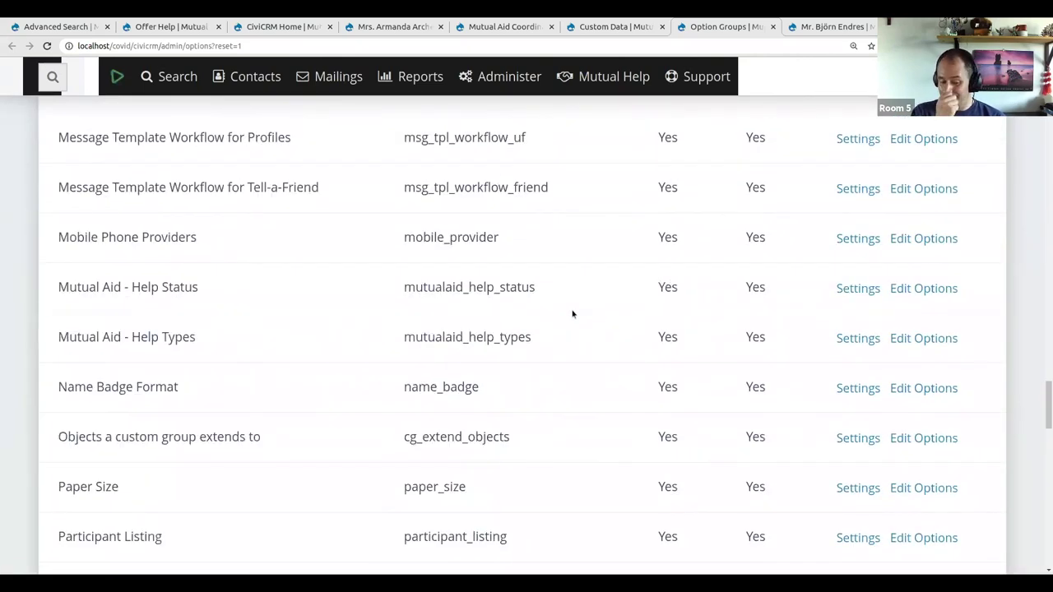